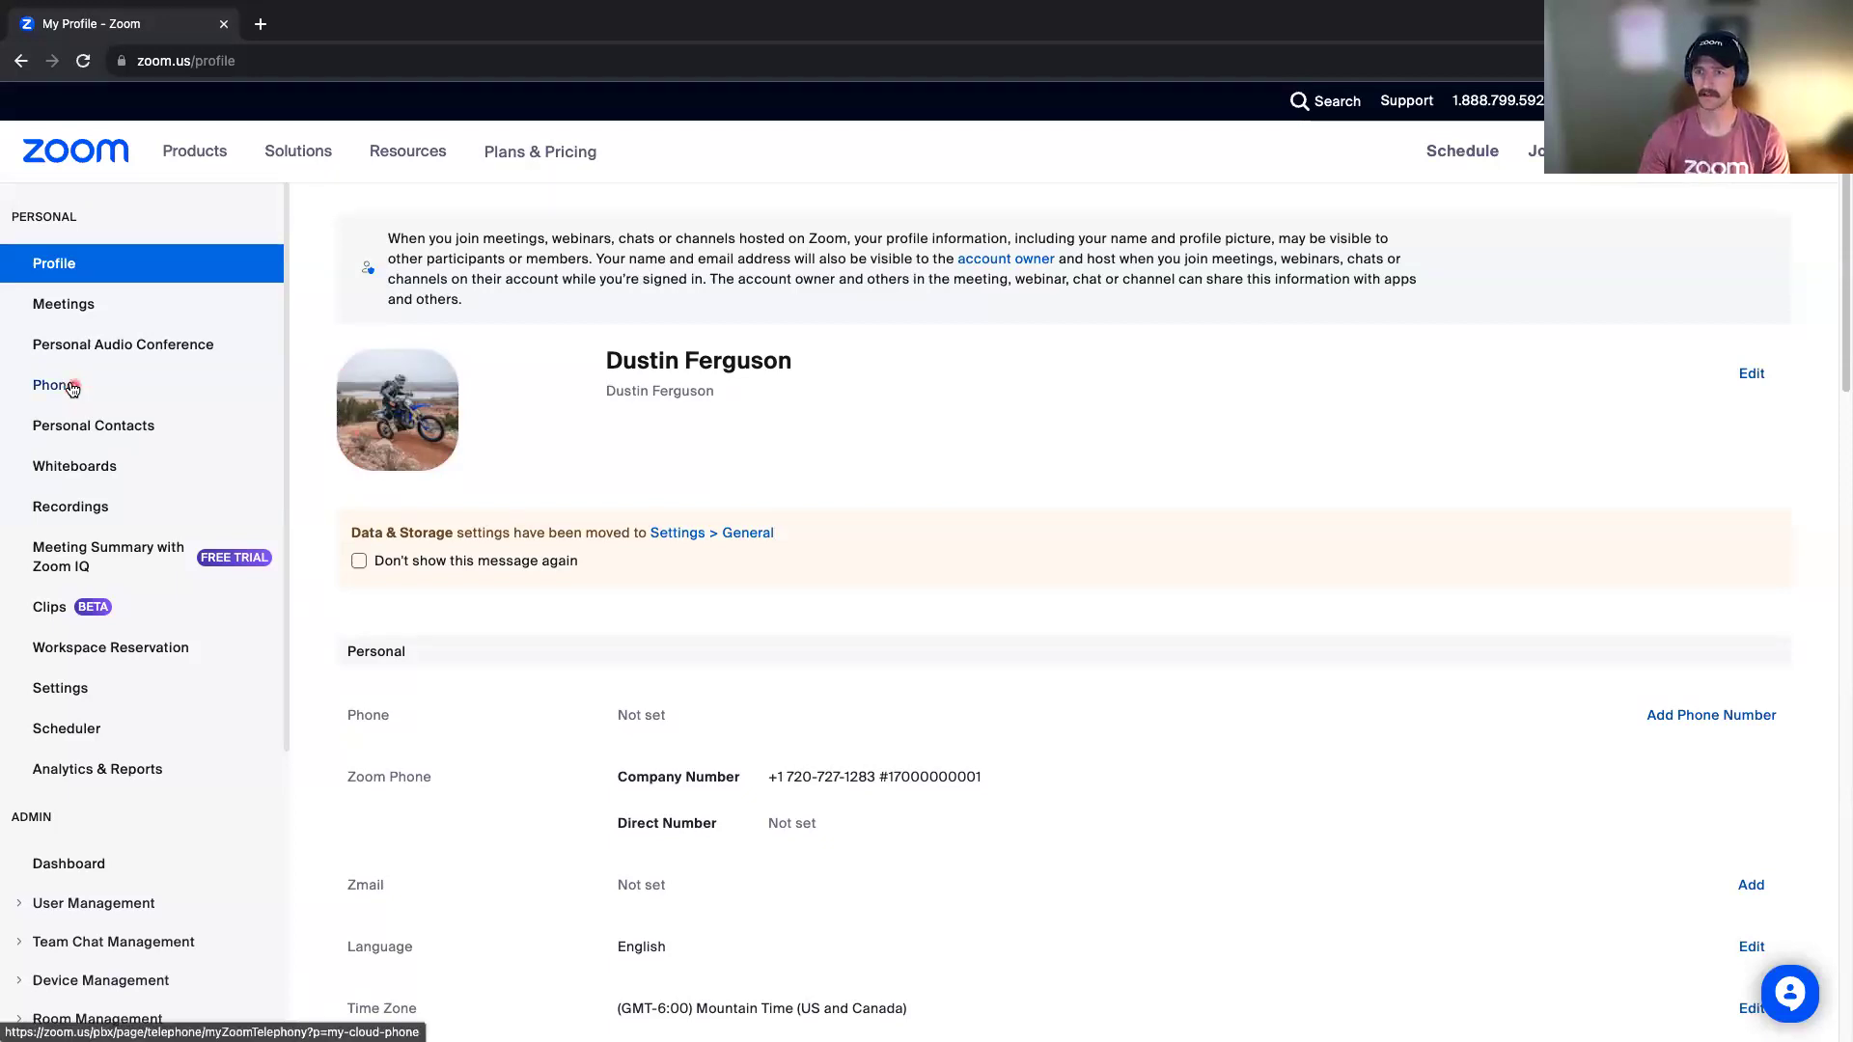
# Step: Open the Zoom Phone page and complete the extension setup with United States, area code 720, Mountain Time and the prefilled voicemail PIN
pyautogui.click(71, 387)
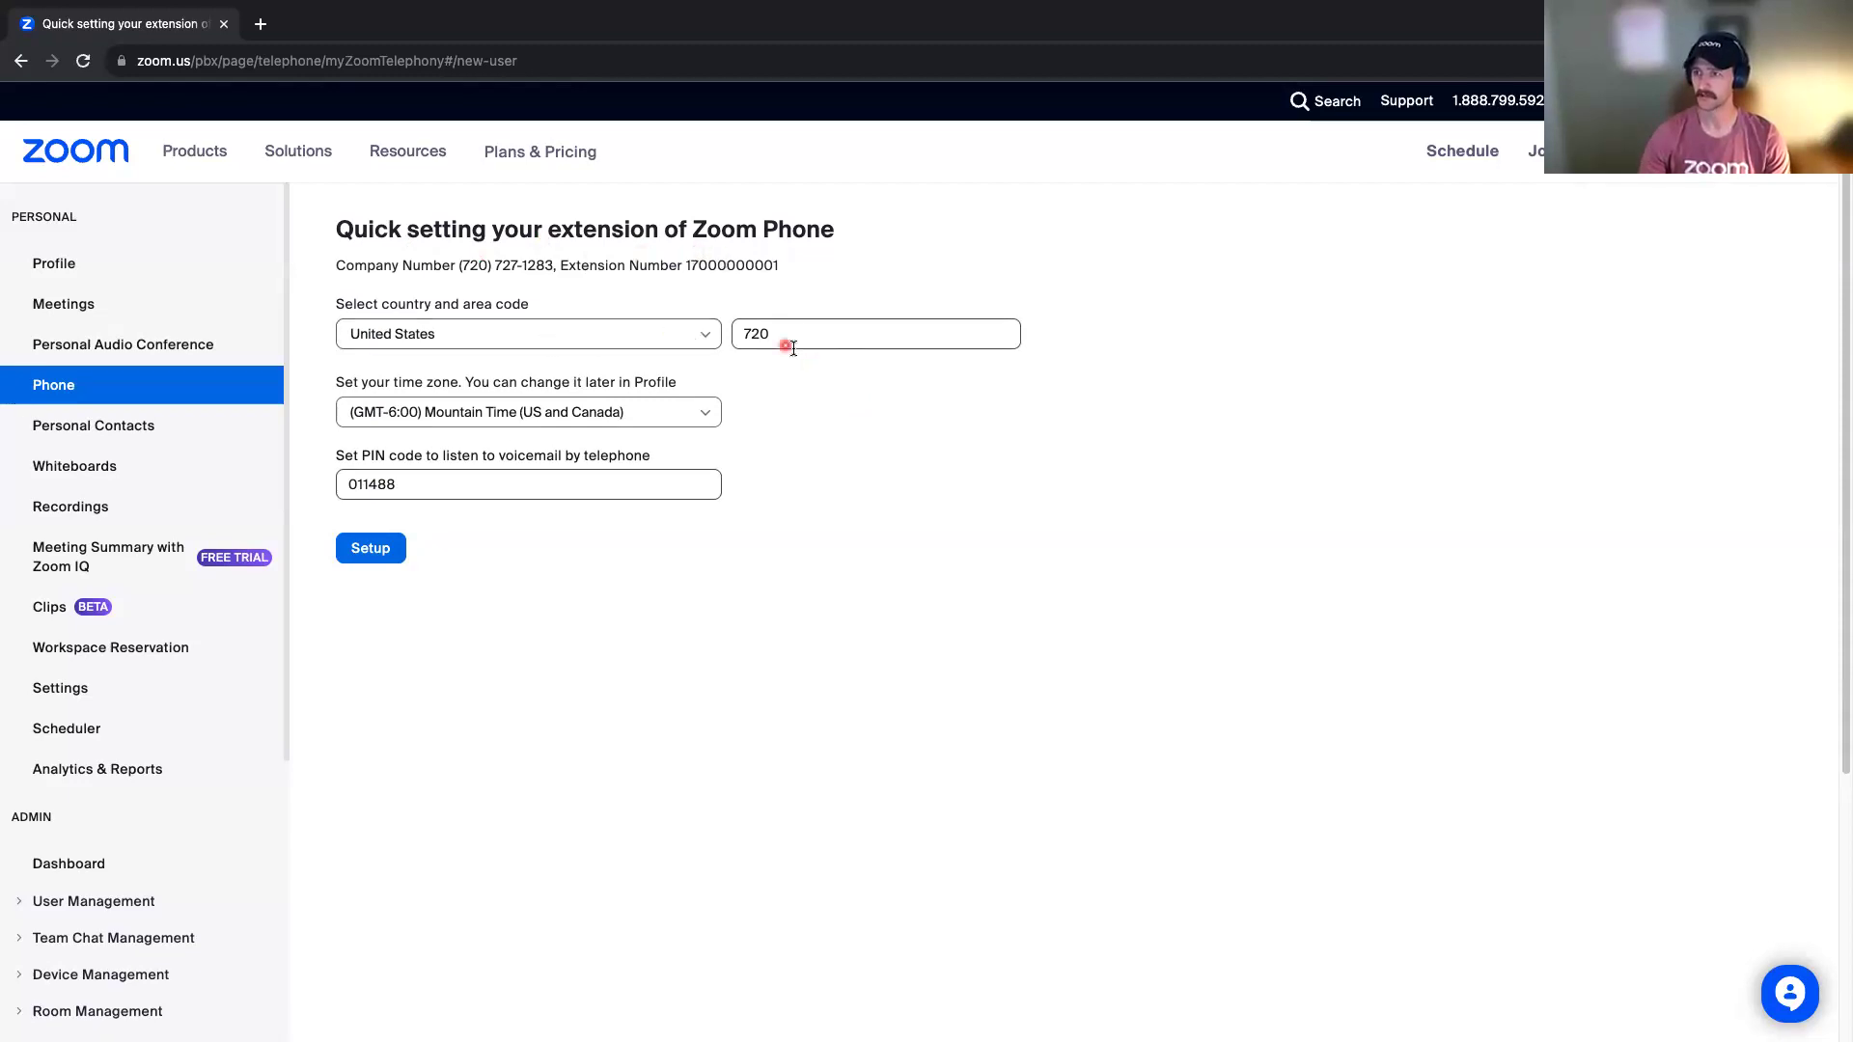
pyautogui.click(412, 489)
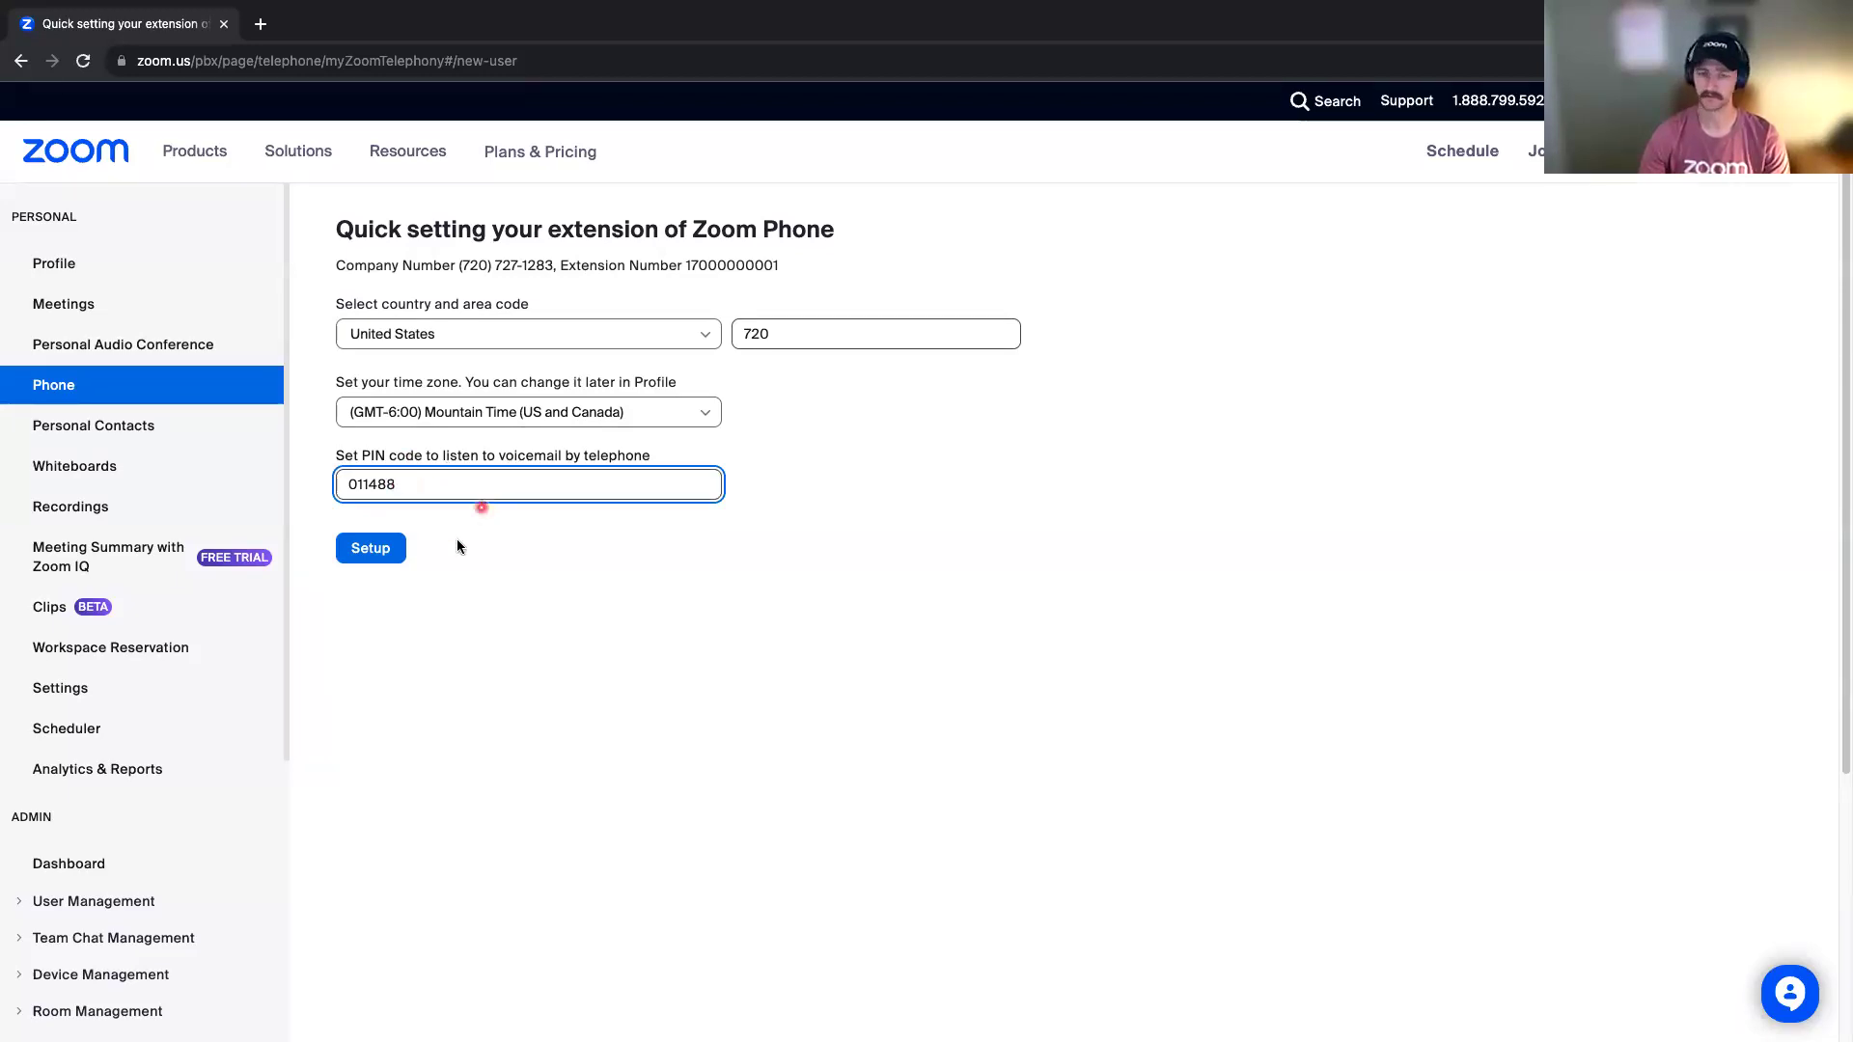
pyautogui.click(370, 550)
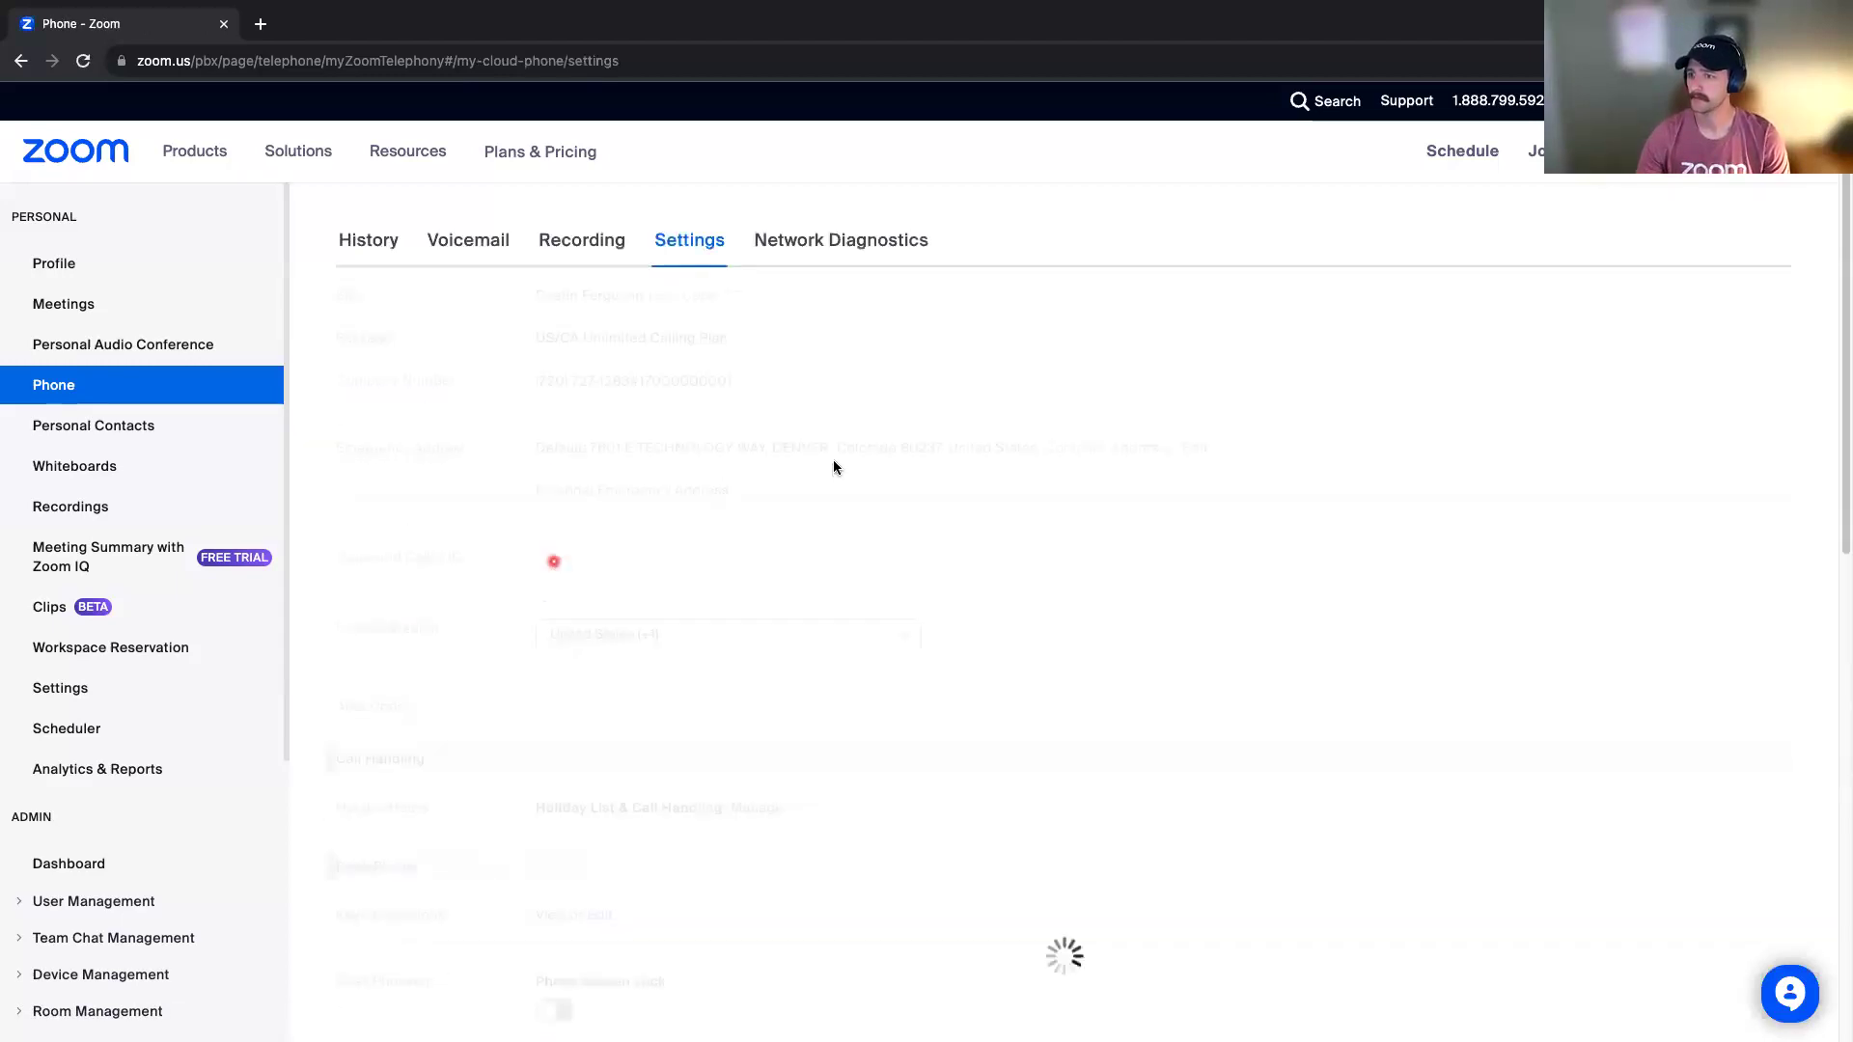
# Step: Review the site, package, company number, emergency address and outbound caller ID in the phone settings
pyautogui.click(835, 464)
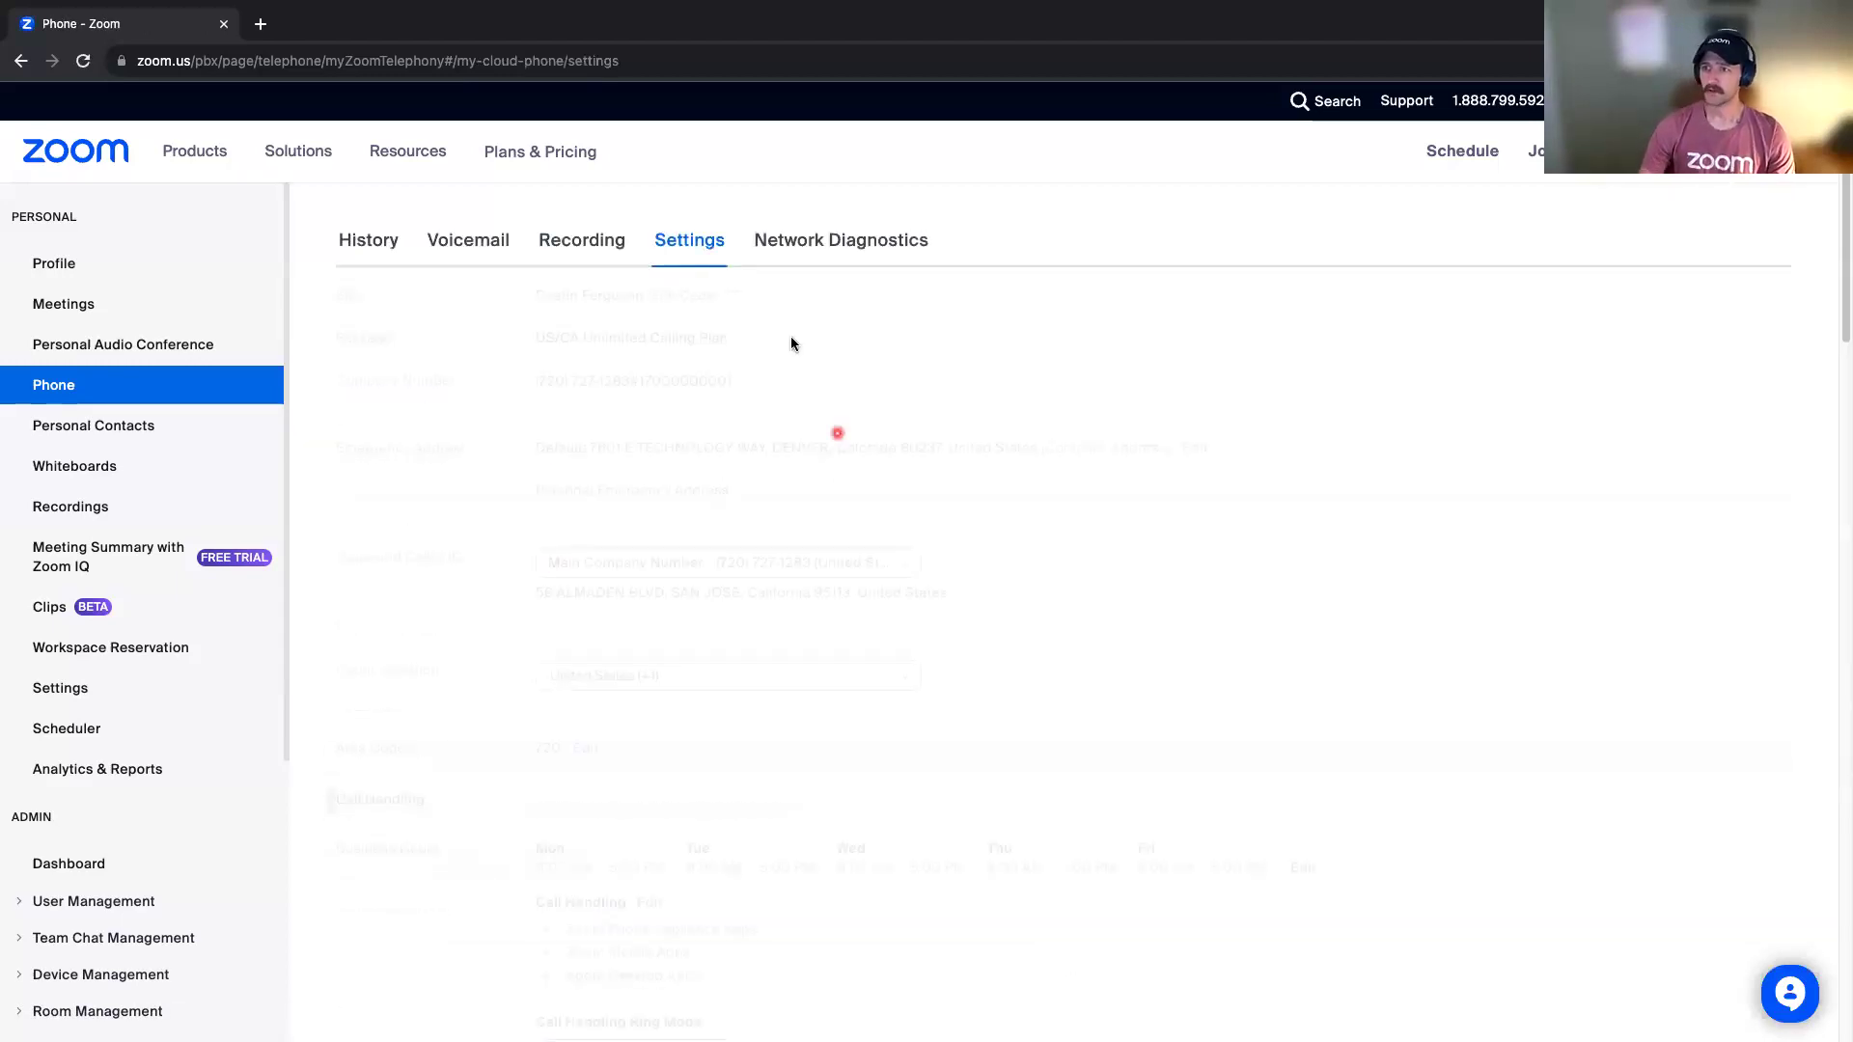
pyautogui.scroll(-10, 936, 454)
pyautogui.scroll(10, 937, 452)
pyautogui.click(914, 382)
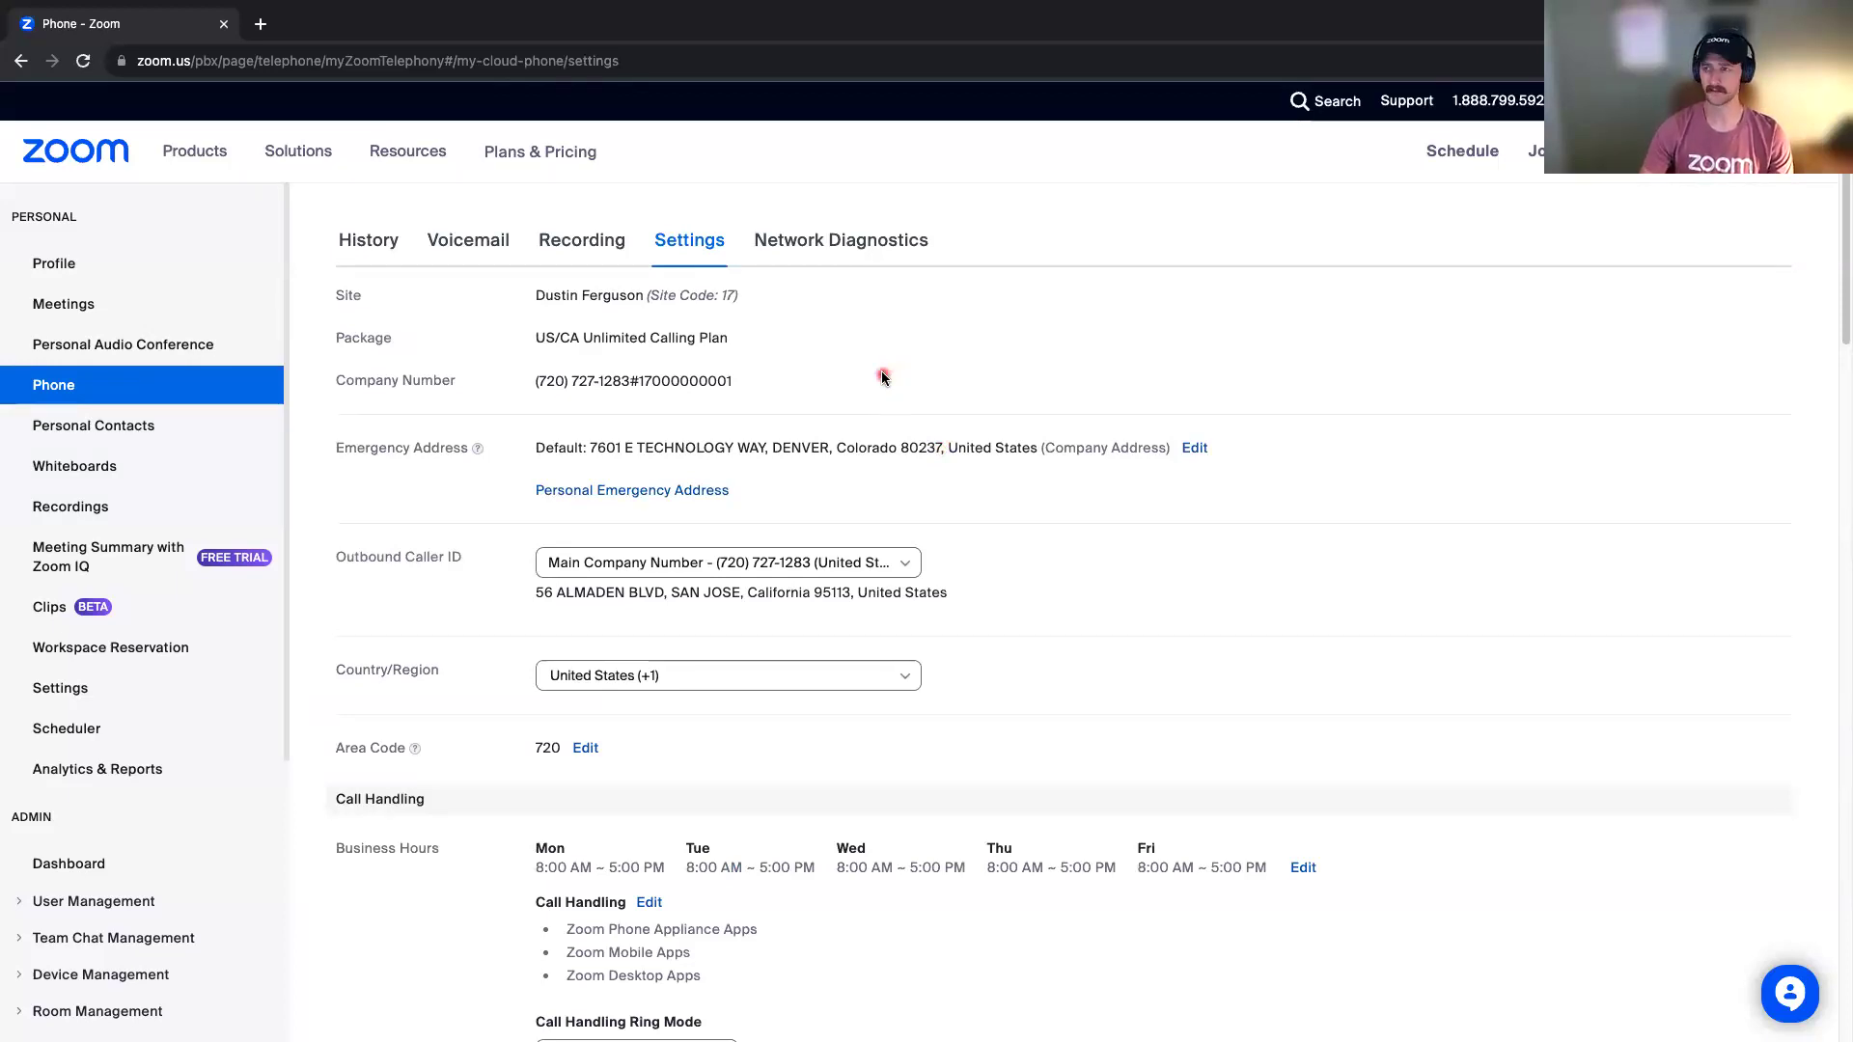
pyautogui.scroll(-1, 872, 372)
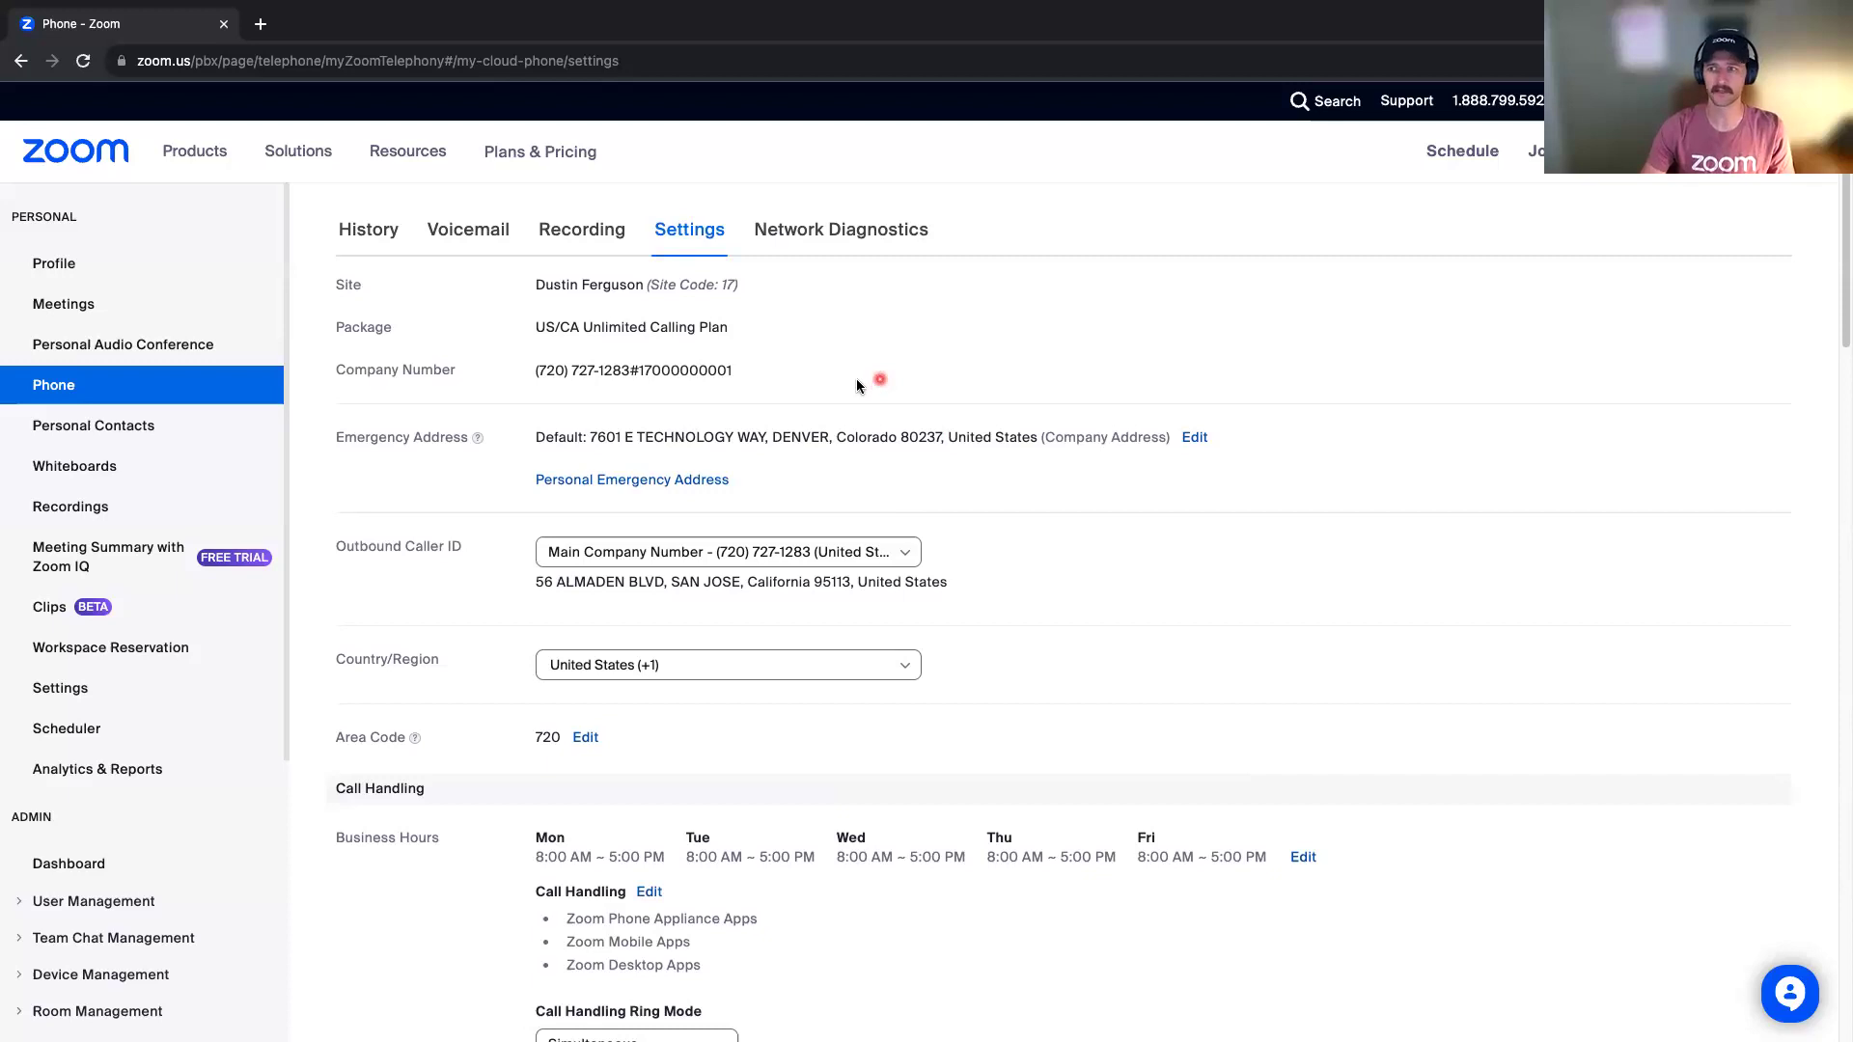
pyautogui.scroll(-1, 844, 384)
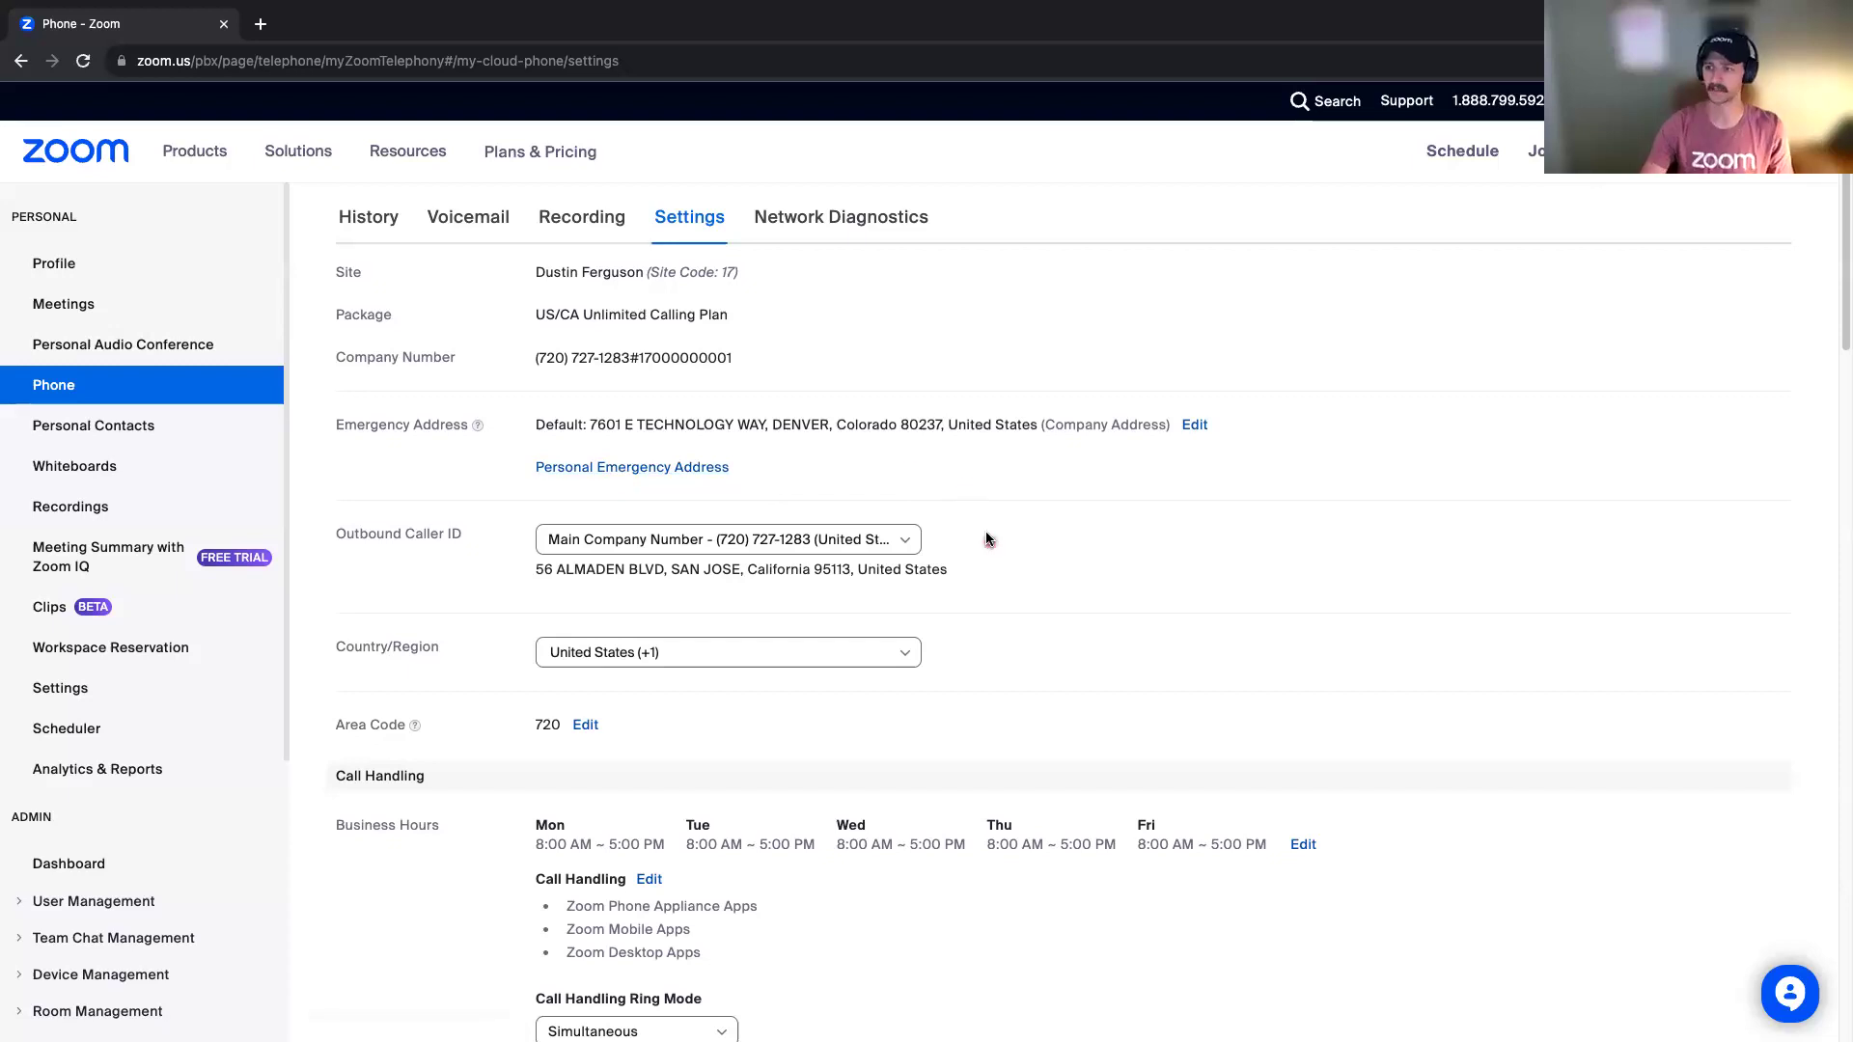
# Step: Set Monday's business hours to start at 9:00 AM, apply the hours to every day and save them
pyautogui.scroll(-5, 985, 536)
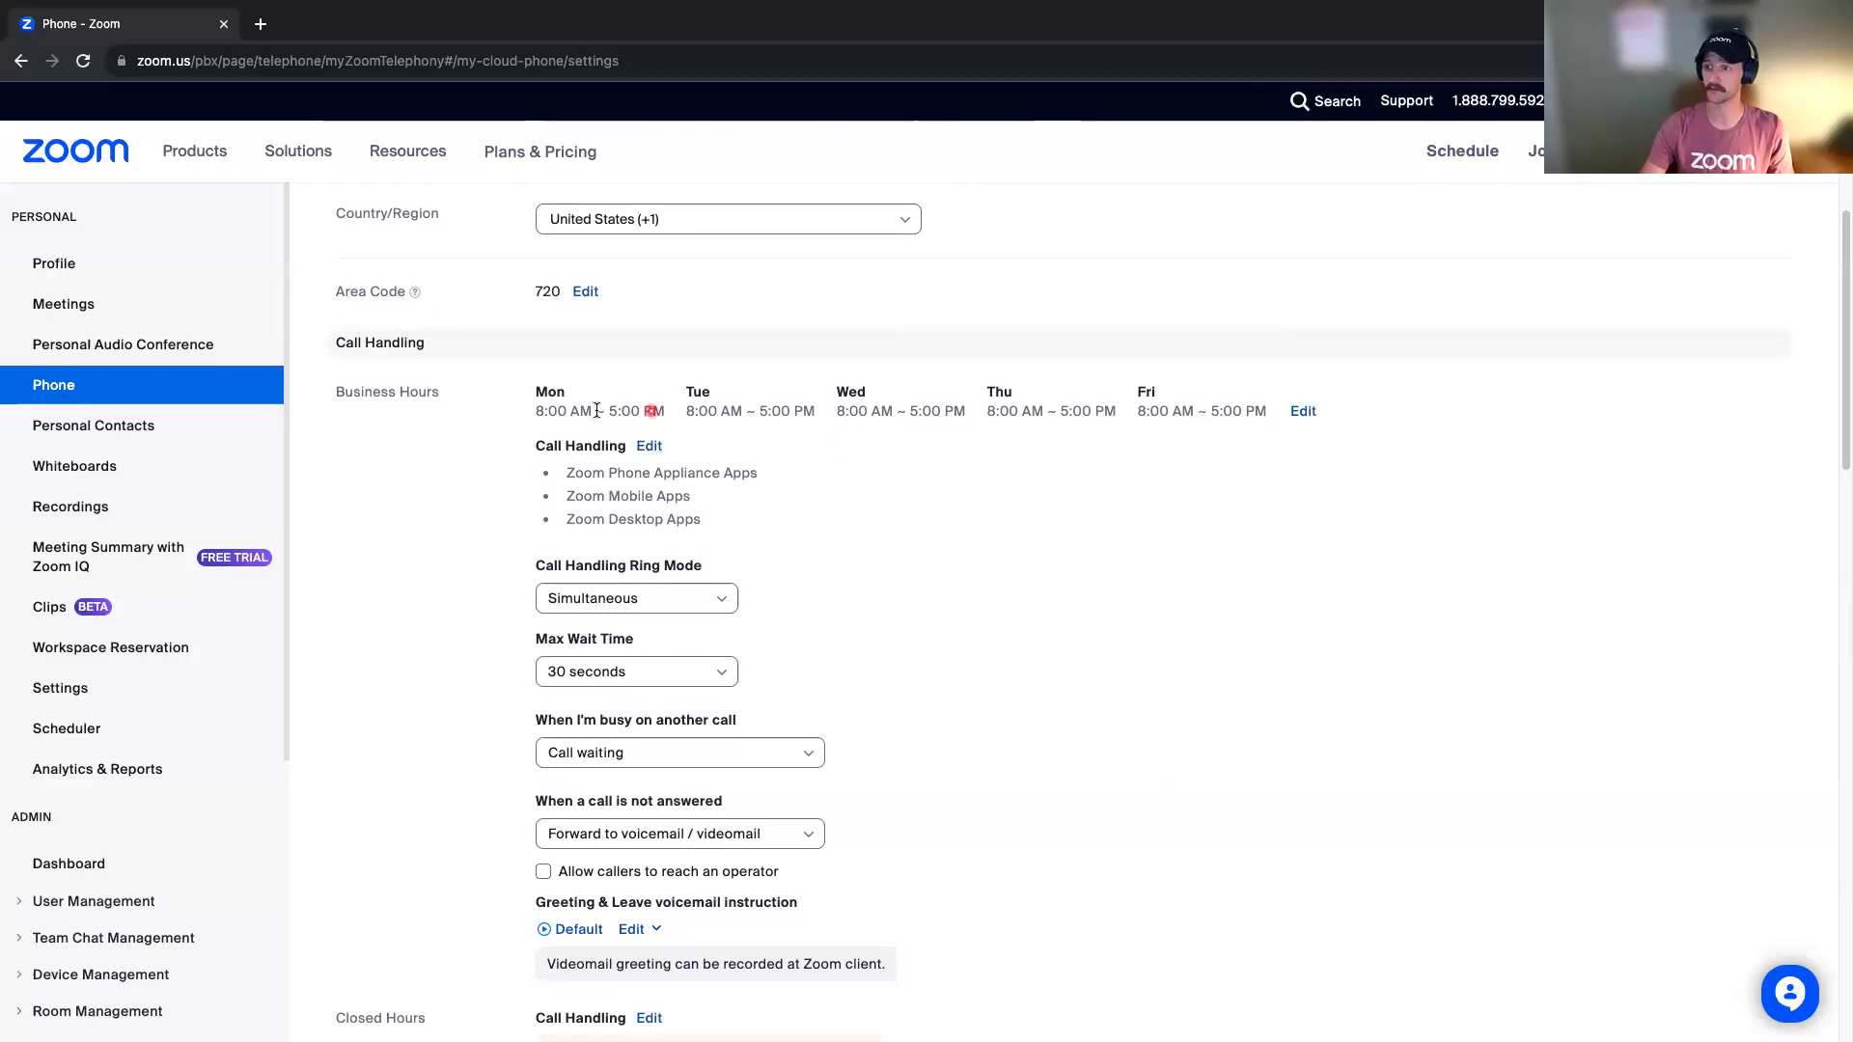
pyautogui.click(1303, 412)
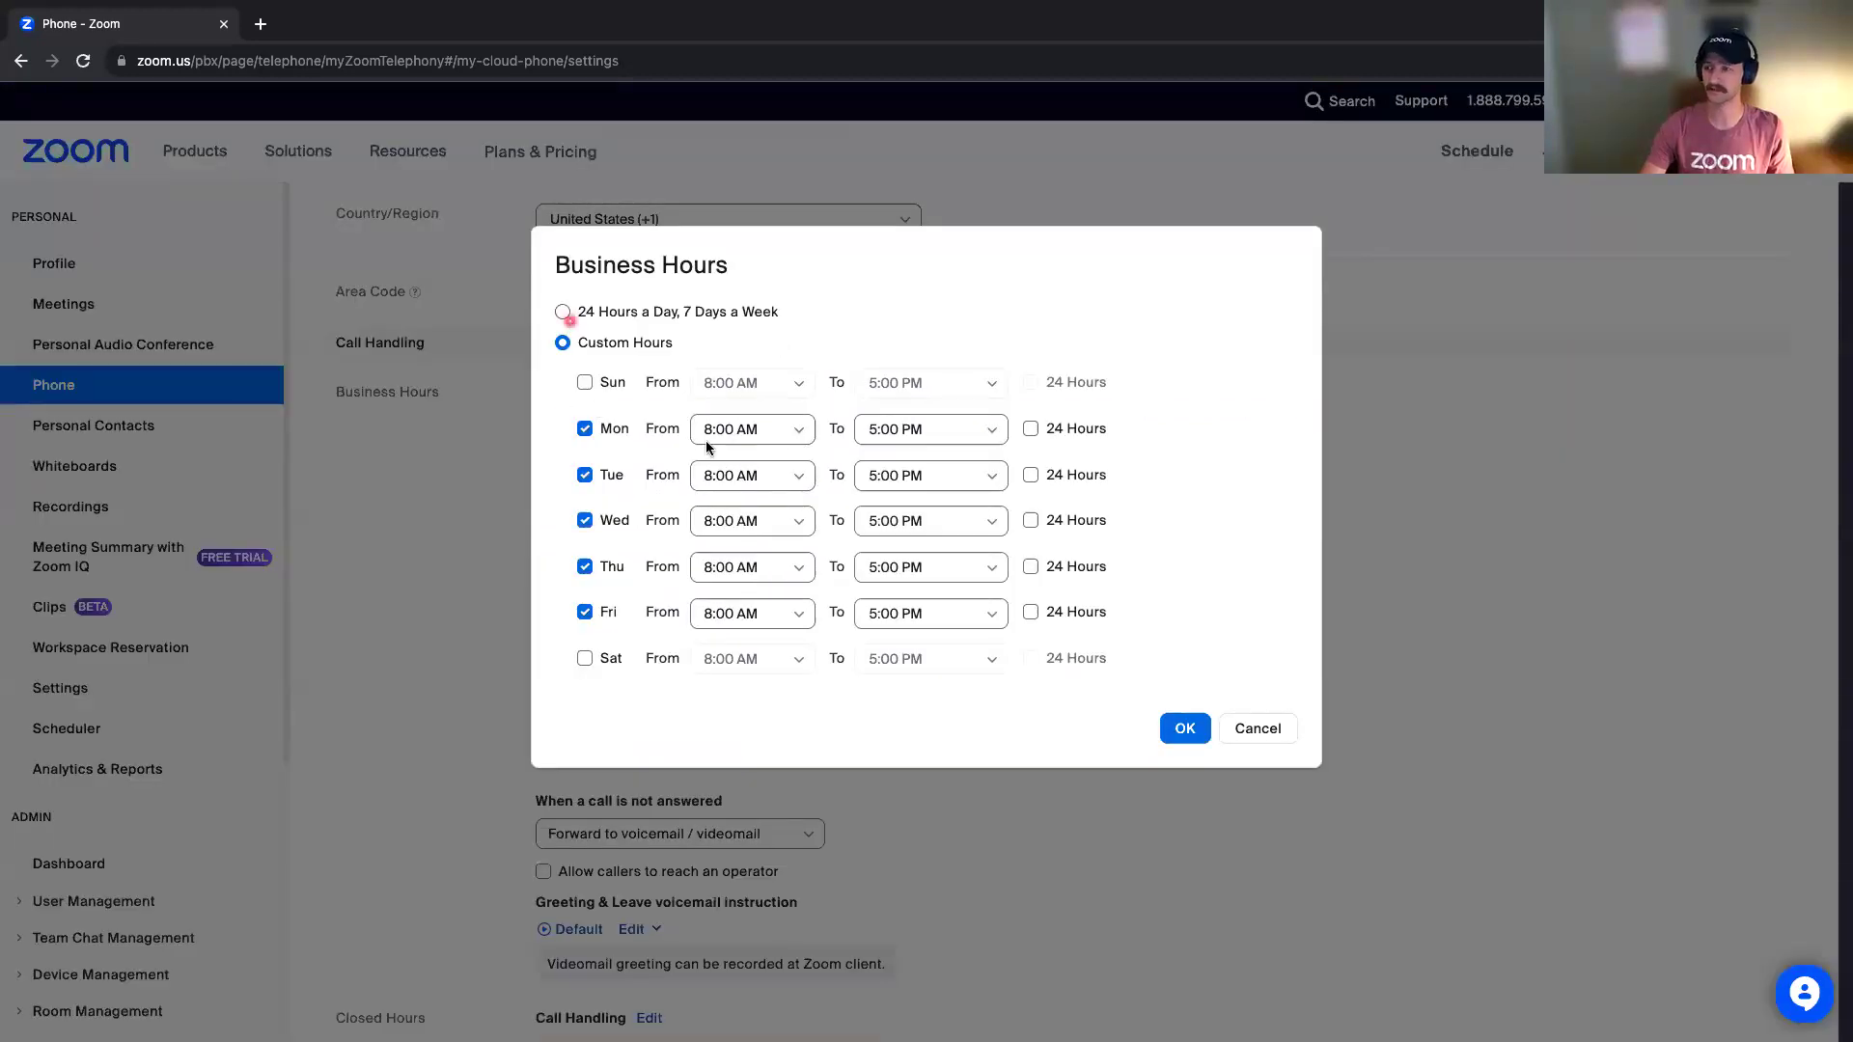
pyautogui.click(803, 431)
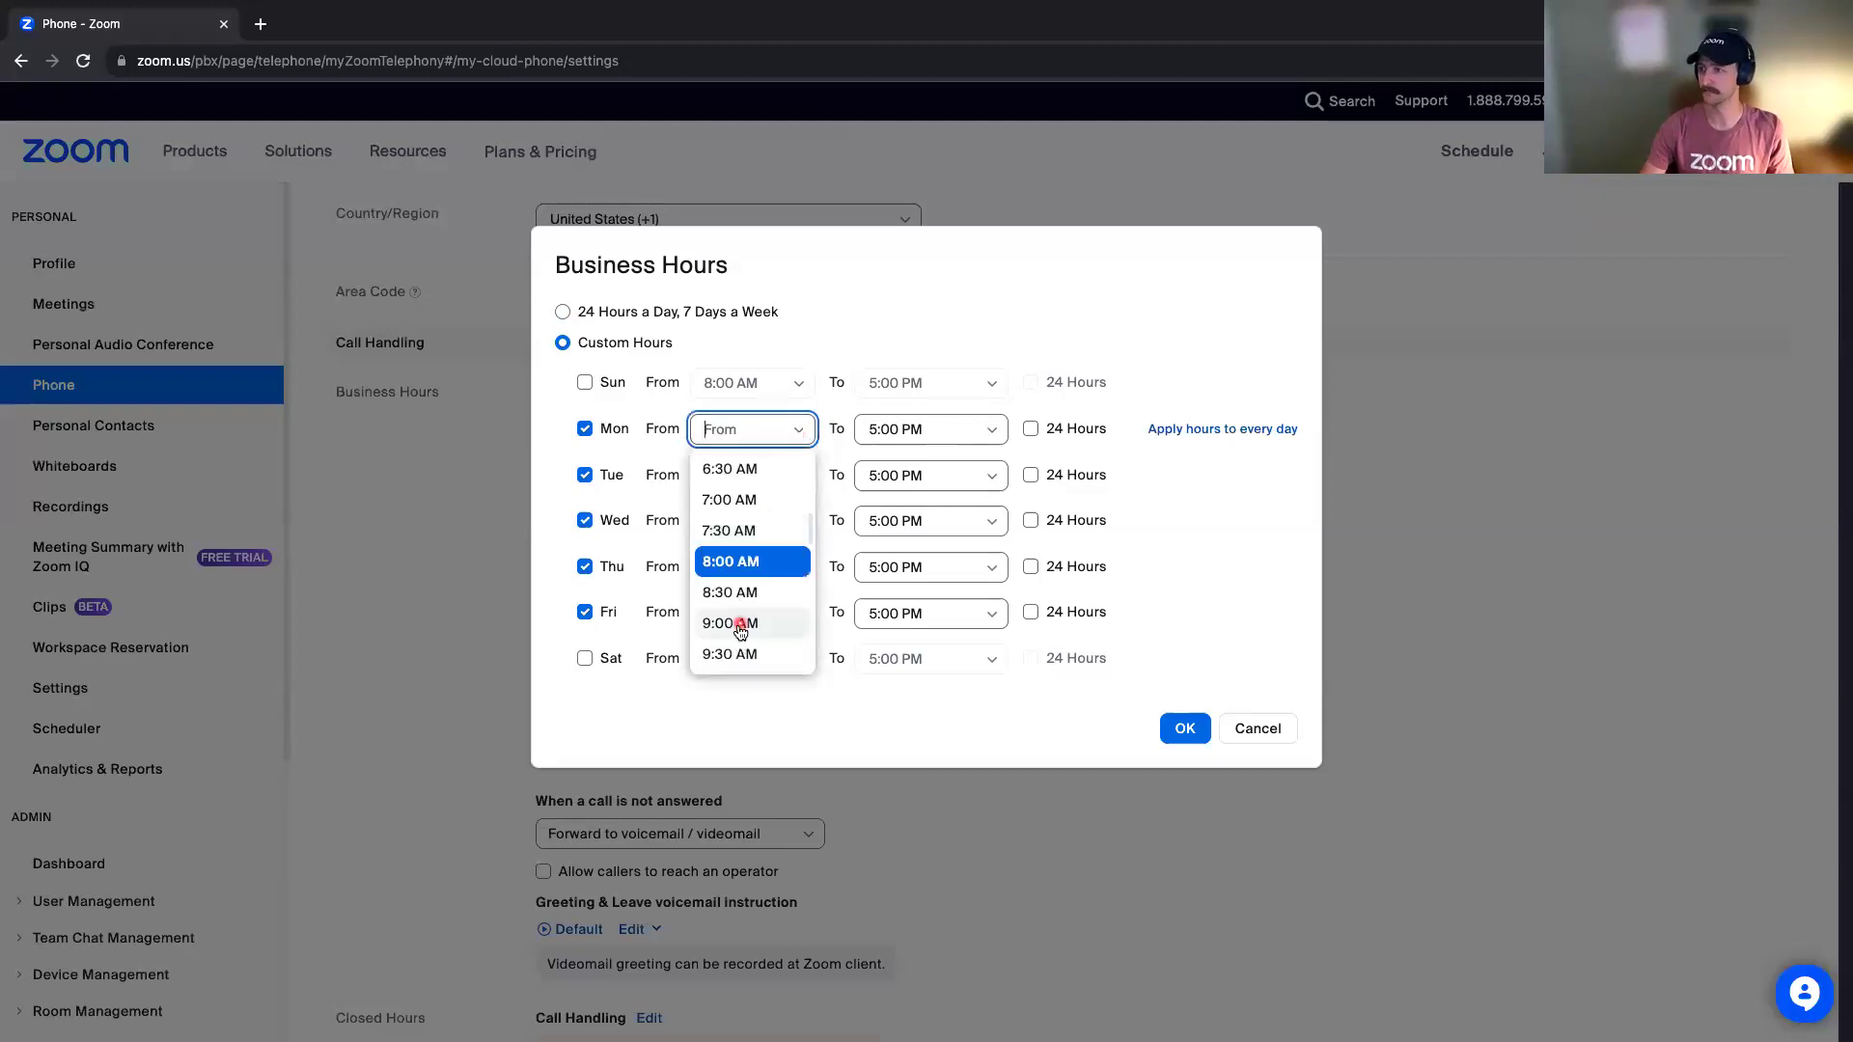
pyautogui.click(740, 625)
pyautogui.click(1222, 429)
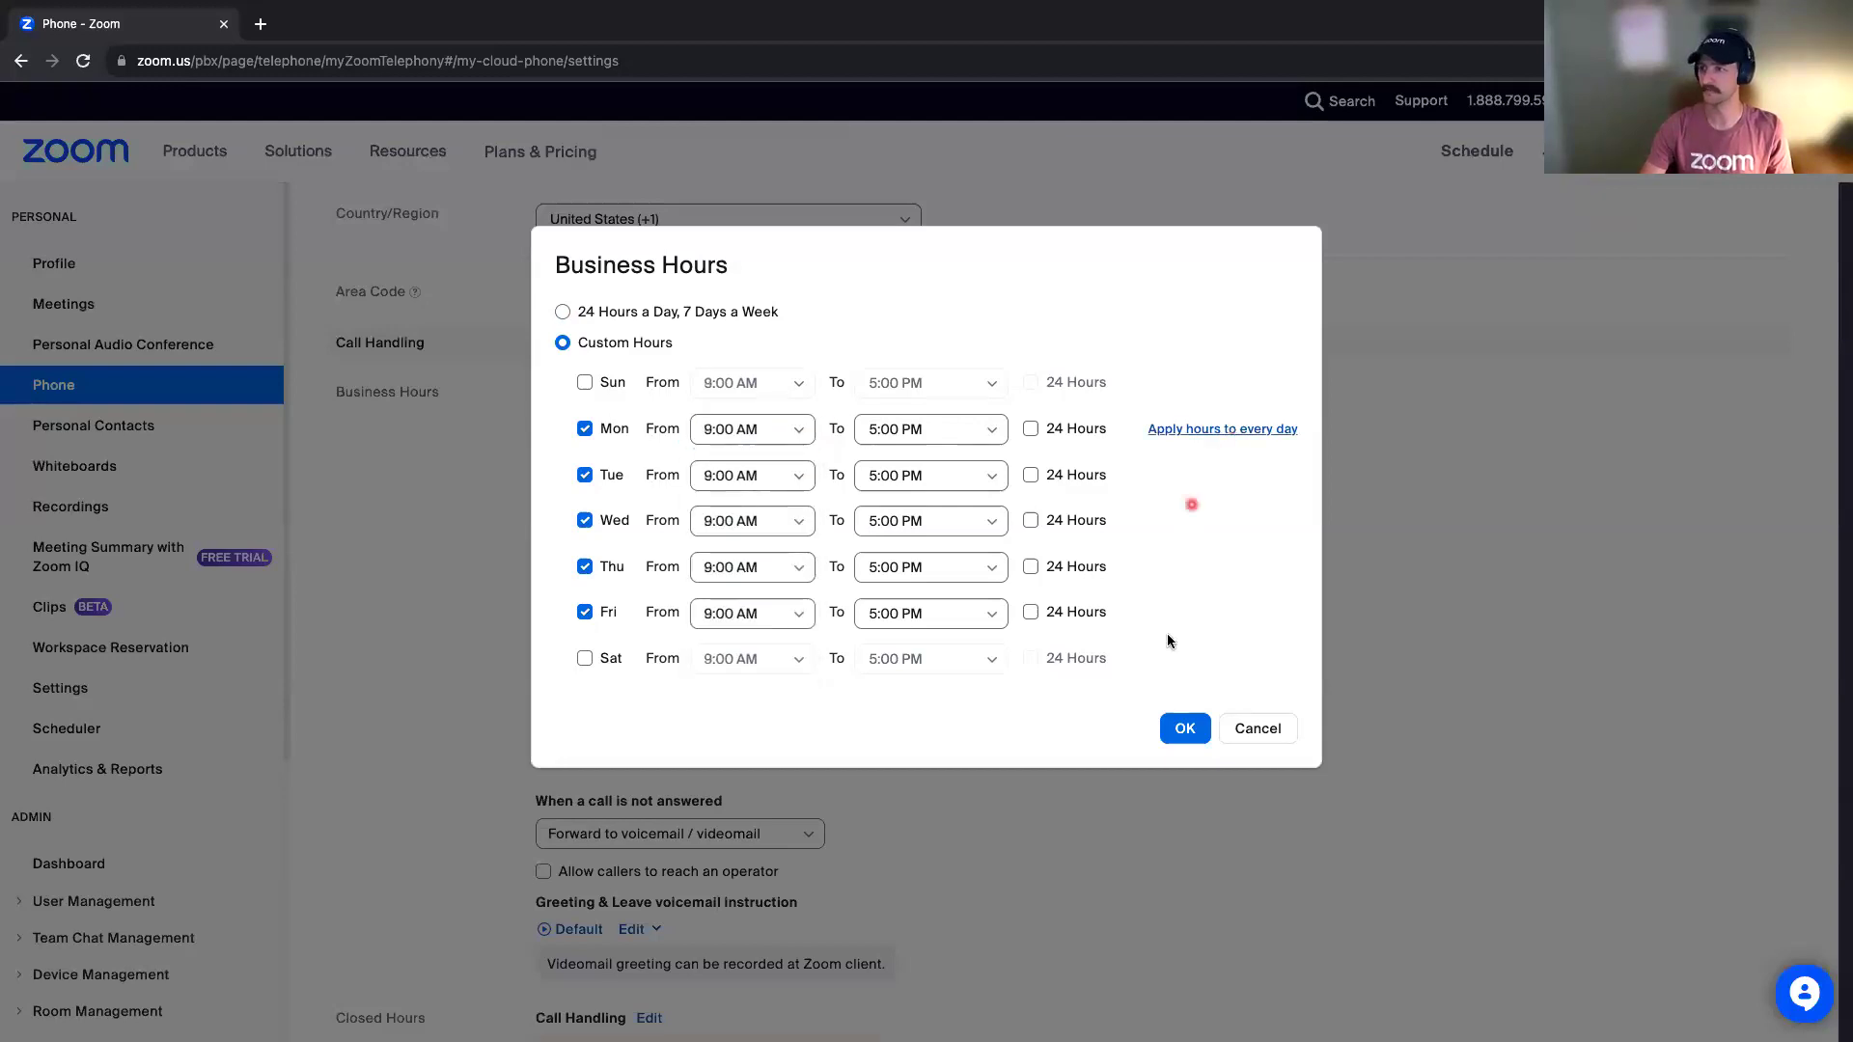
pyautogui.click(1189, 735)
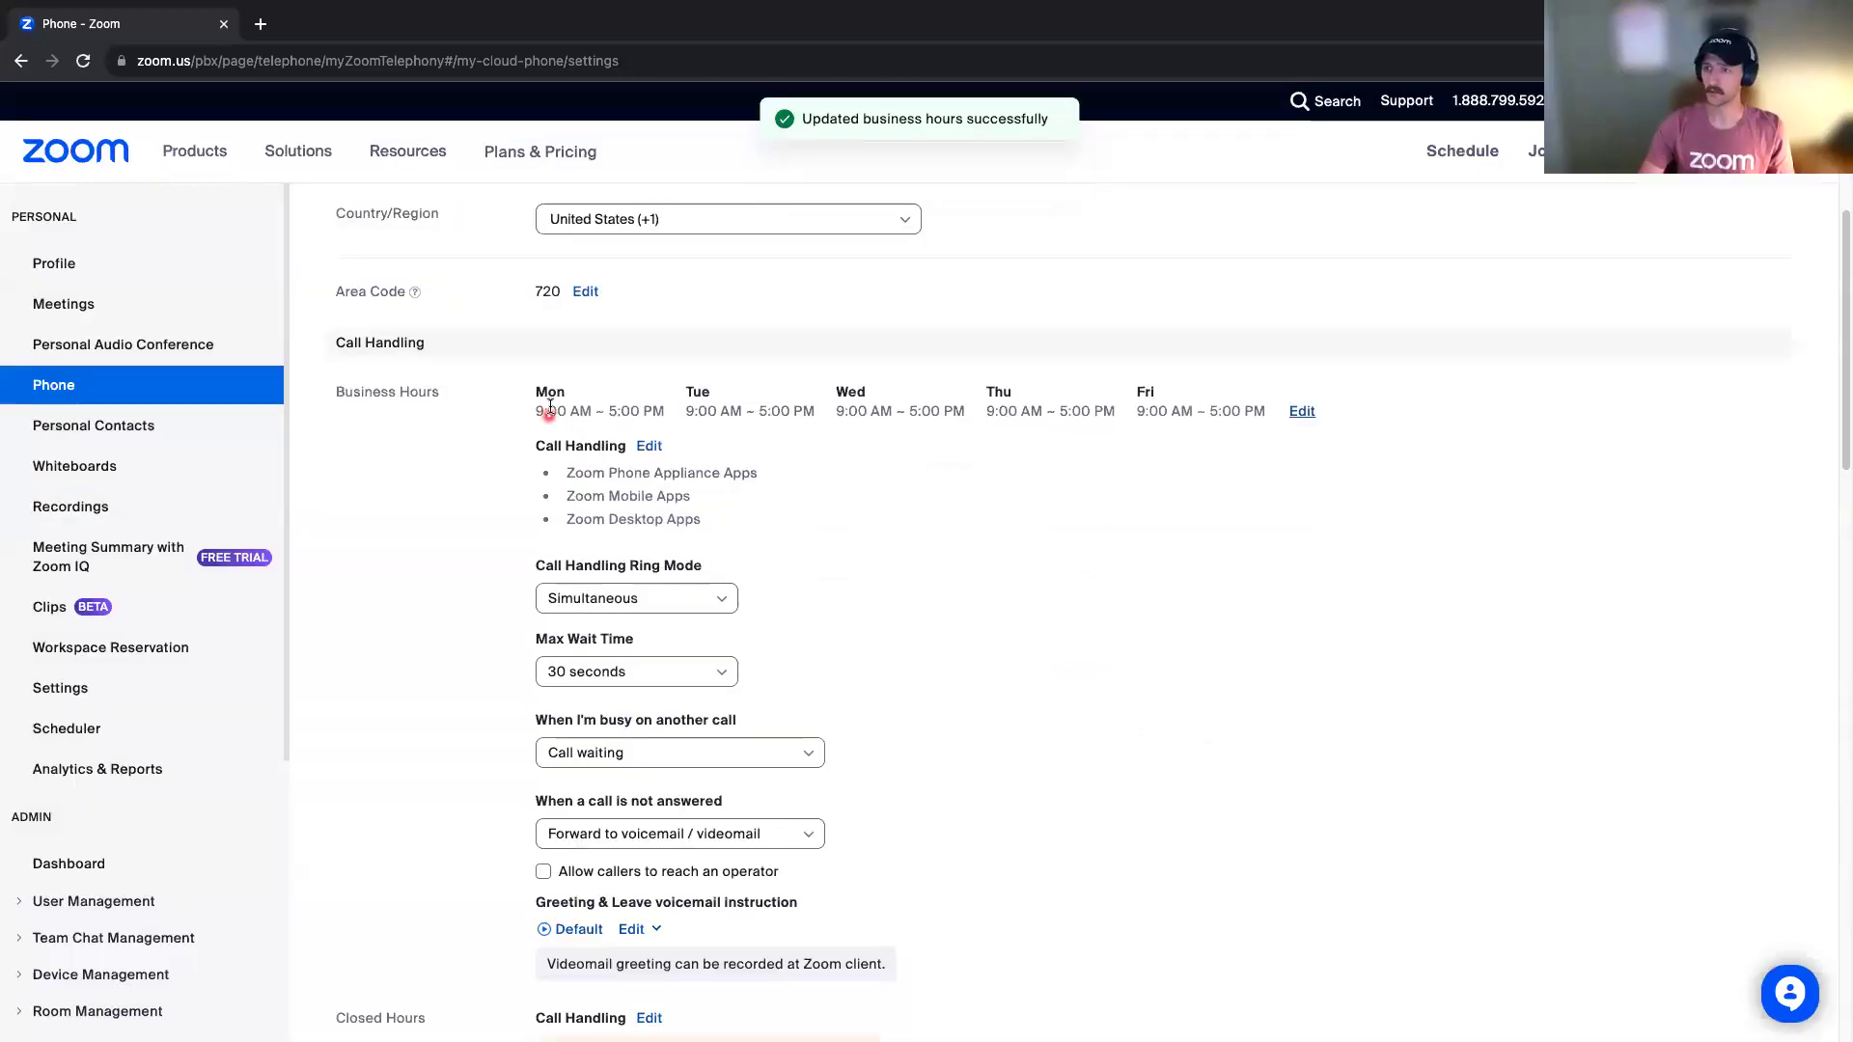
# Step: Review the apps enabled for business-hours call handling, along with the ring mode, wait time and unanswered-call settings
pyautogui.click(648, 446)
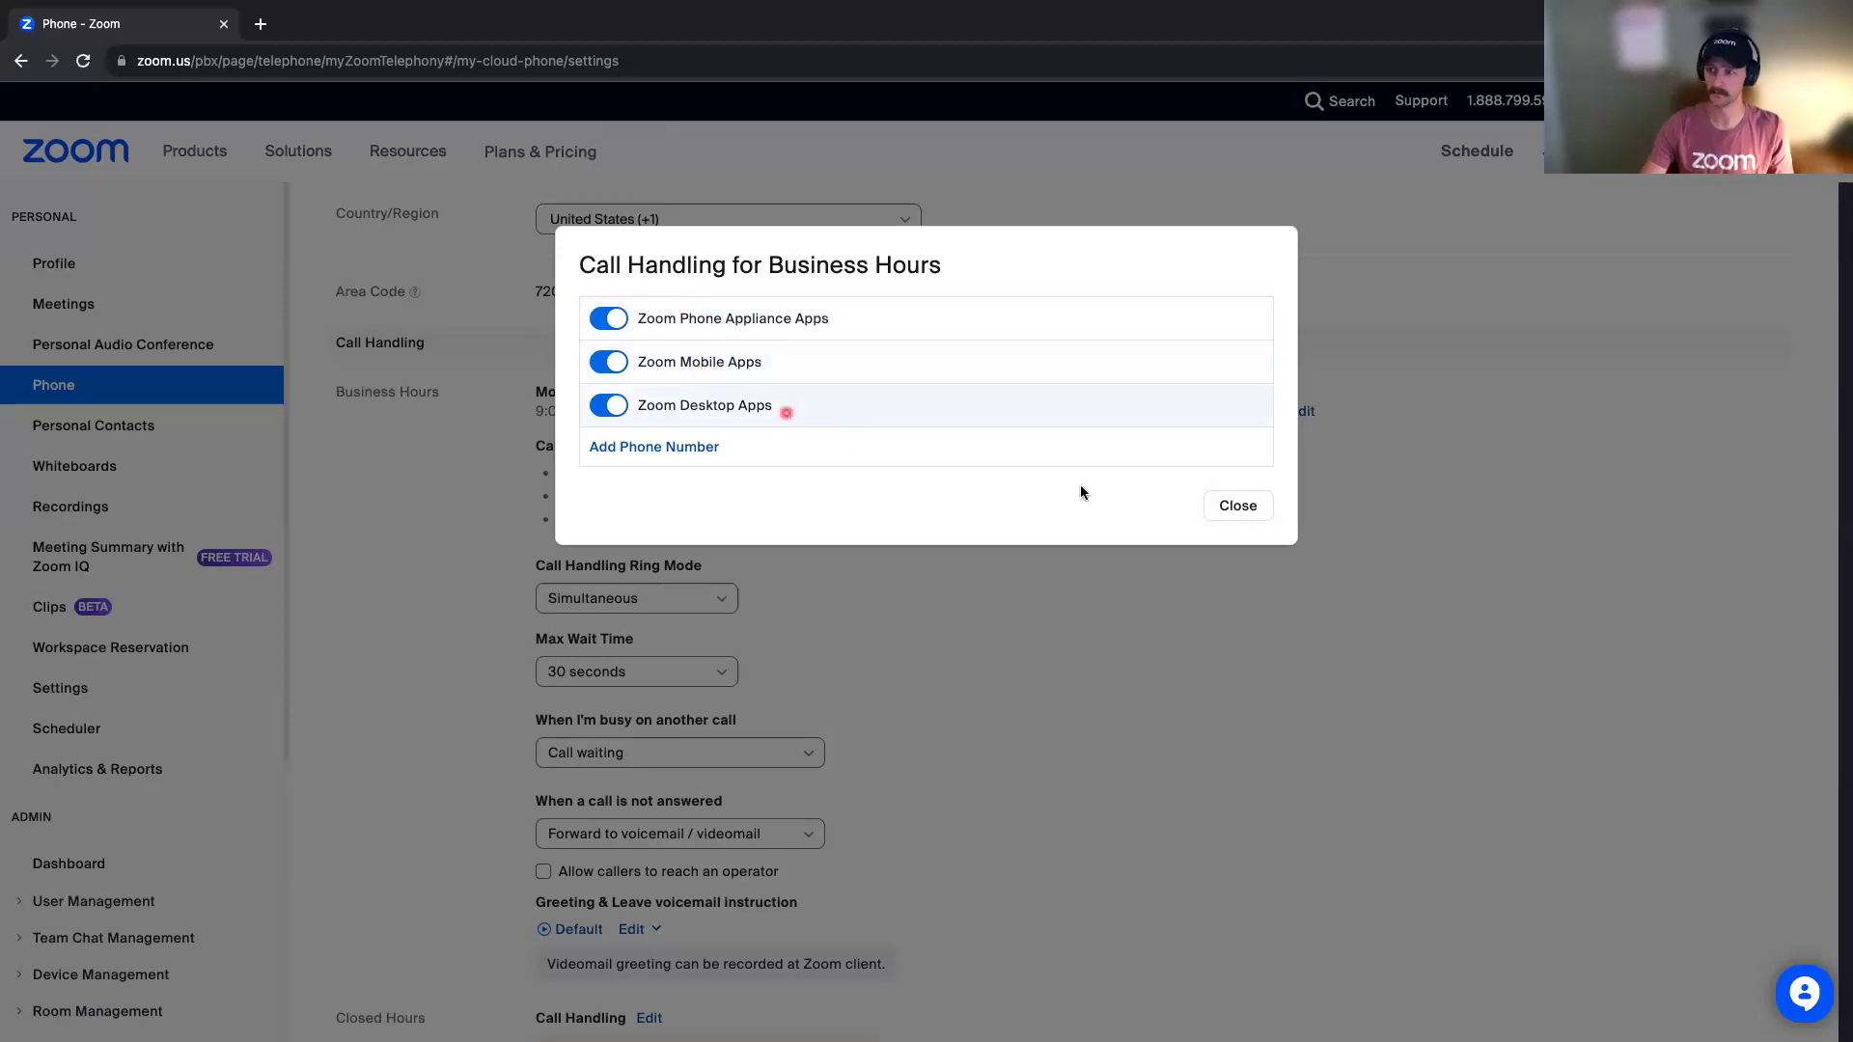
pyautogui.click(1245, 507)
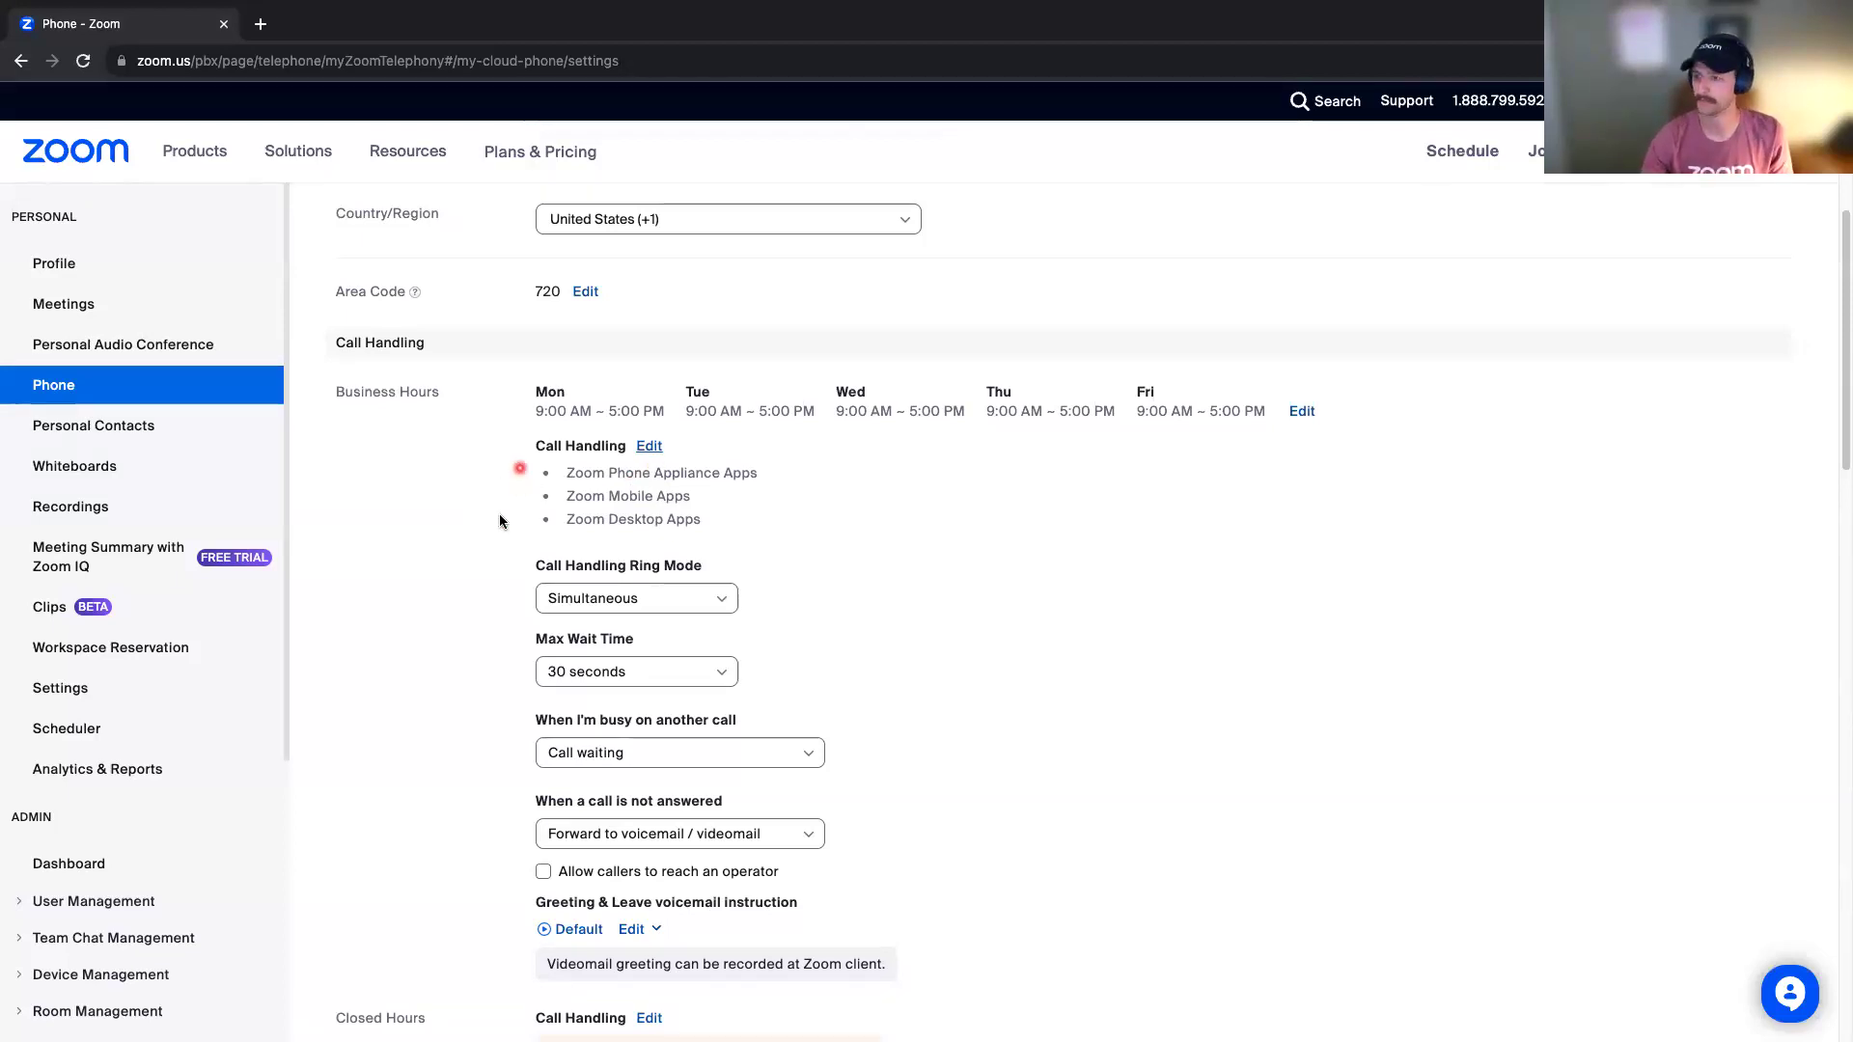
pyautogui.scroll(-2, 550, 424)
pyautogui.scroll(-5, 704, 676)
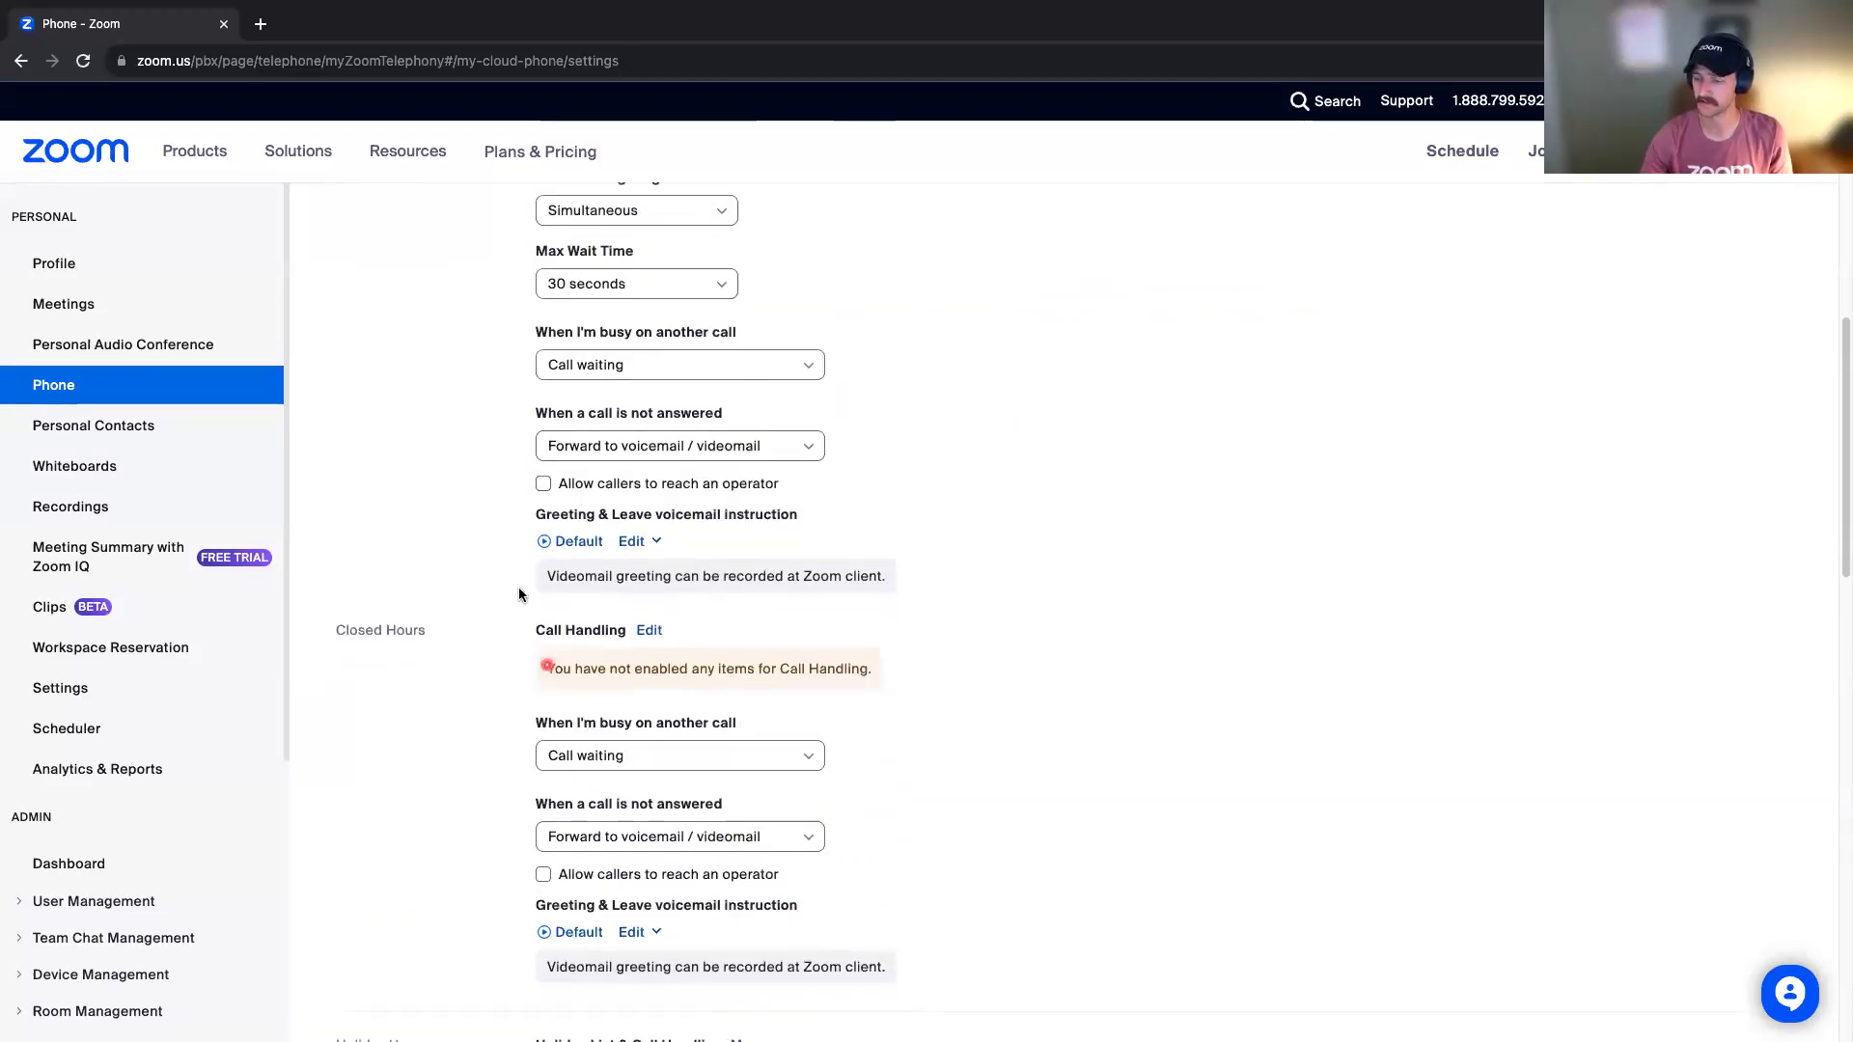
pyautogui.scroll(-1, 541, 637)
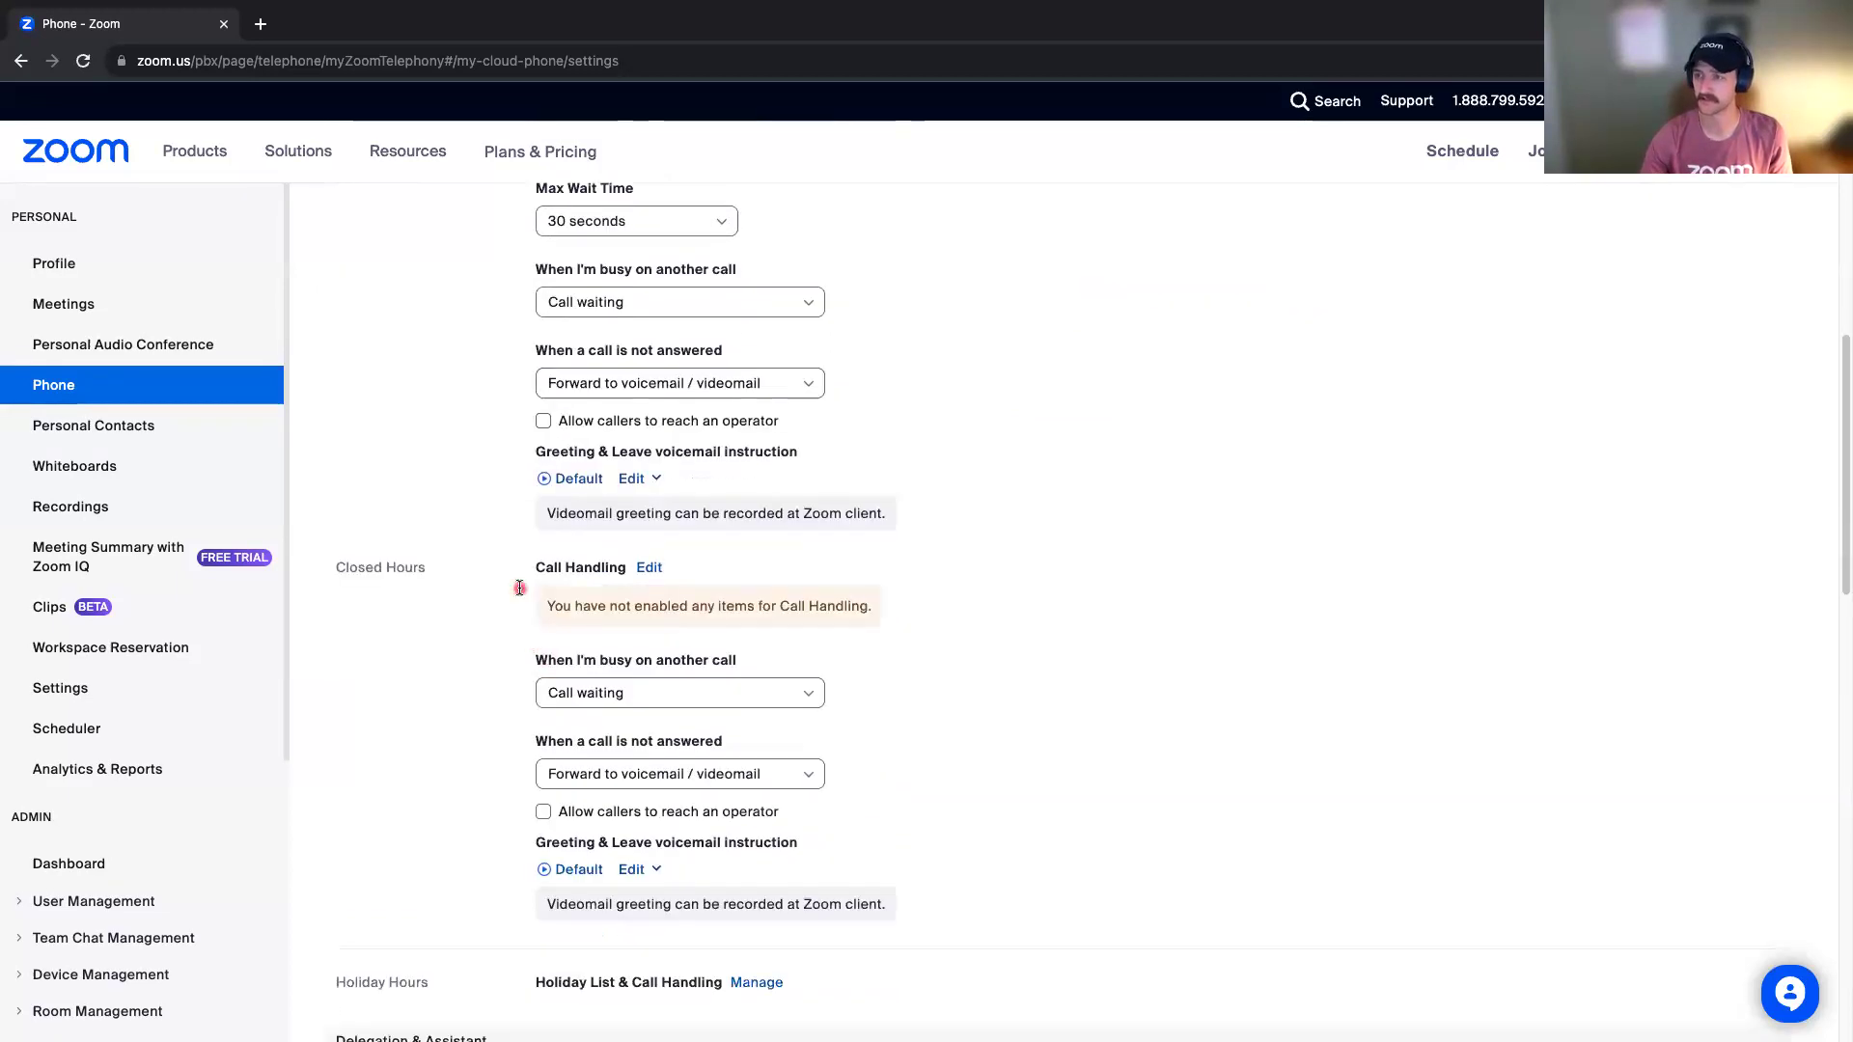
# Step: Examine the Record by Computer option for the business-hours voicemail greeting, and leave without adding any audio
pyautogui.click(653, 482)
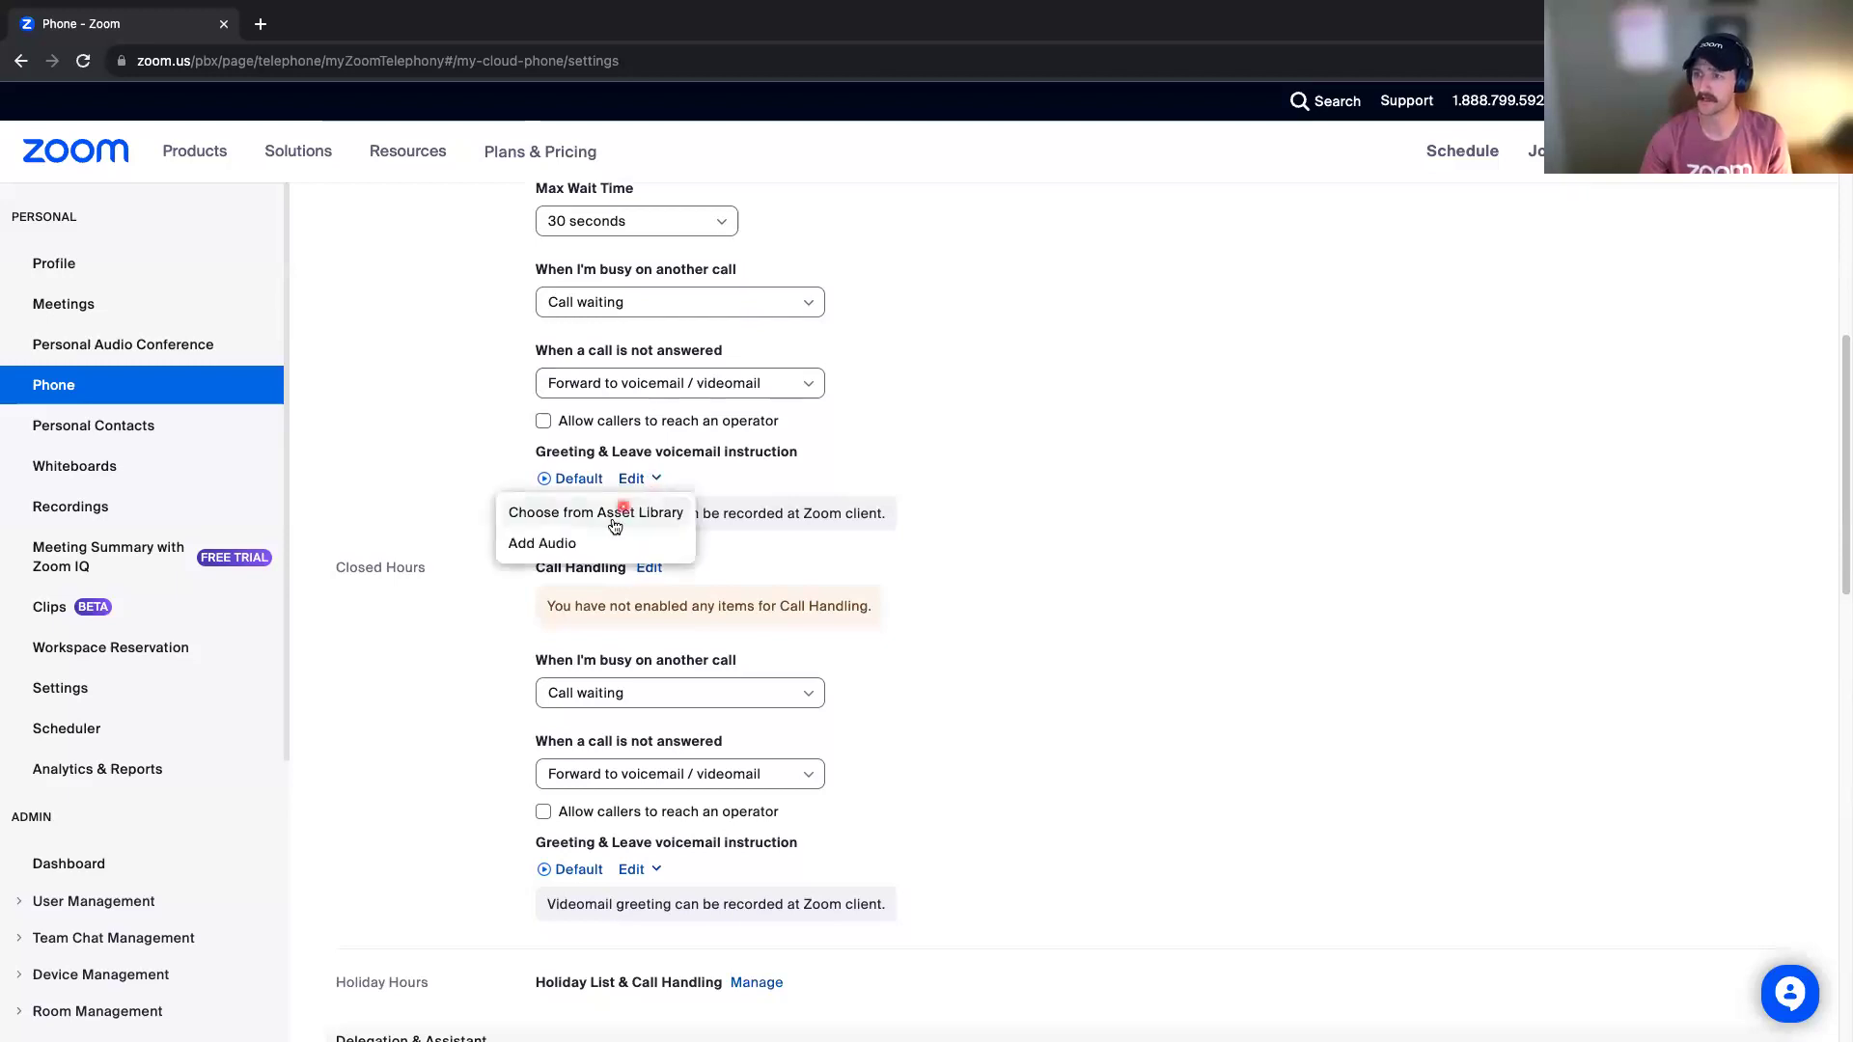
pyautogui.click(577, 546)
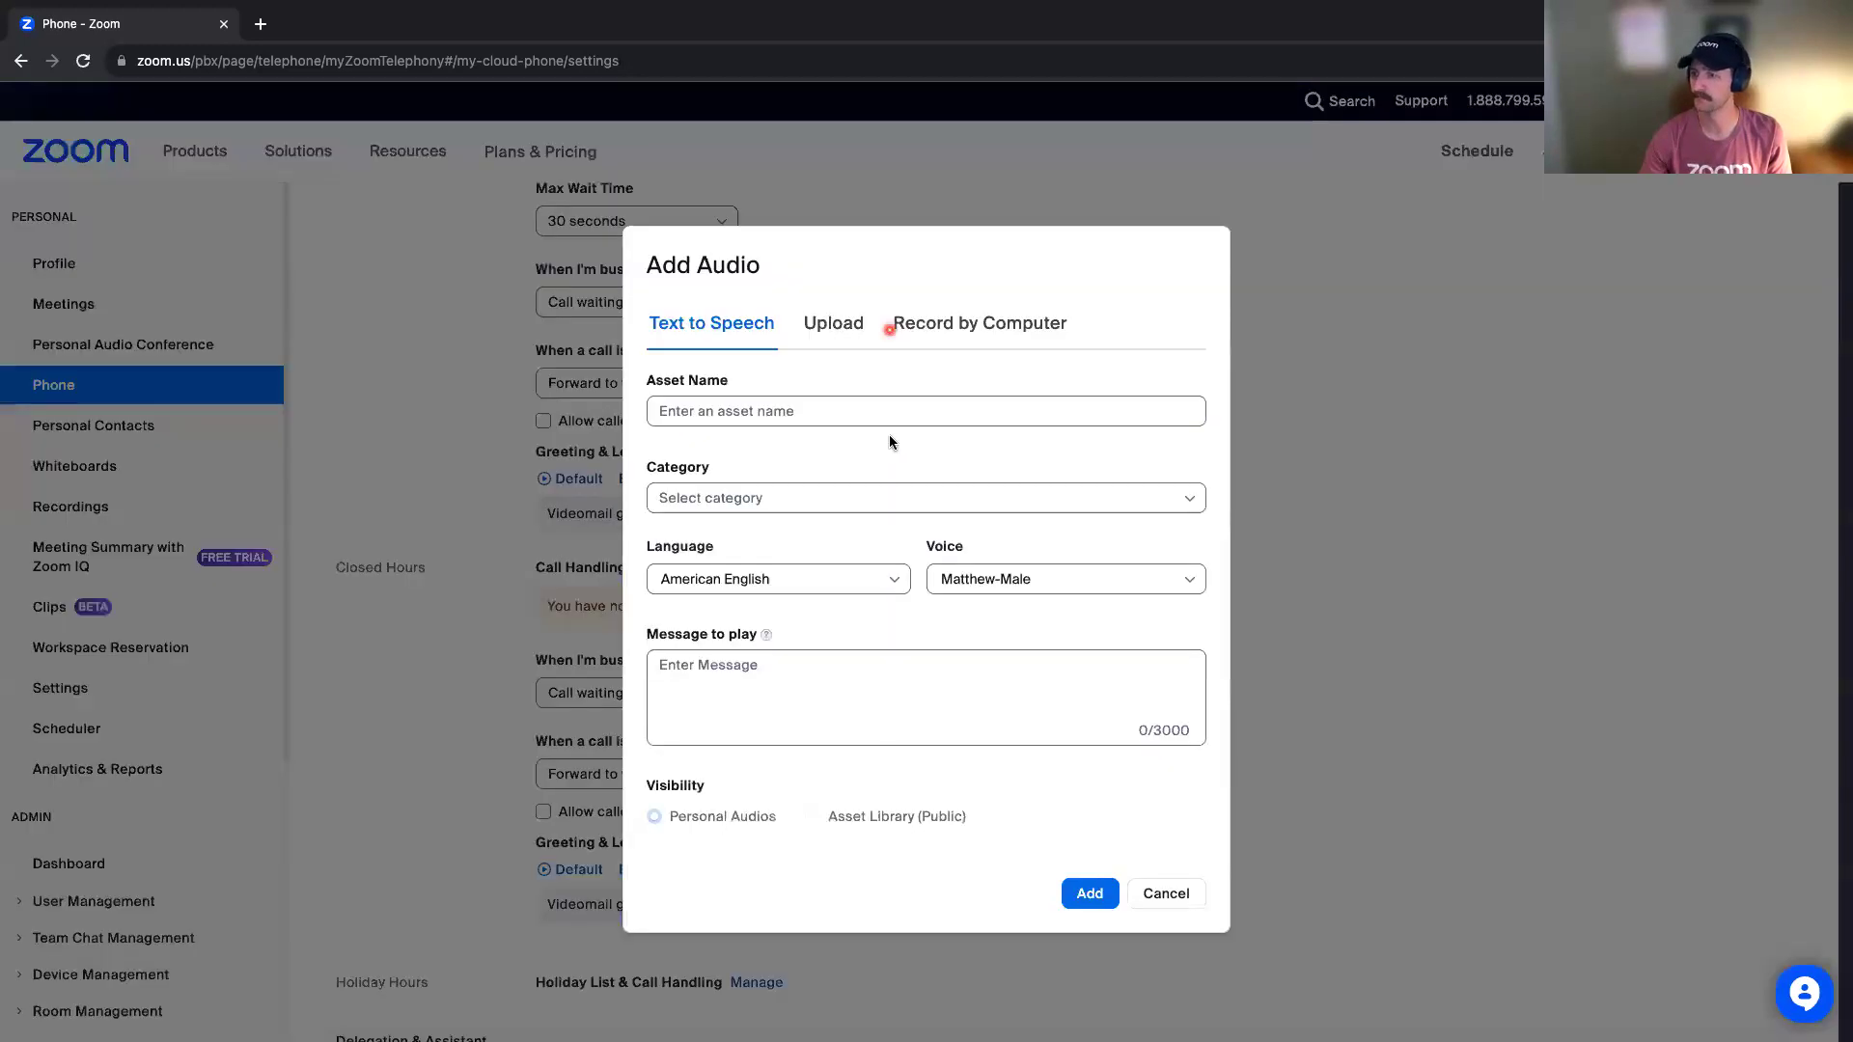
pyautogui.click(960, 326)
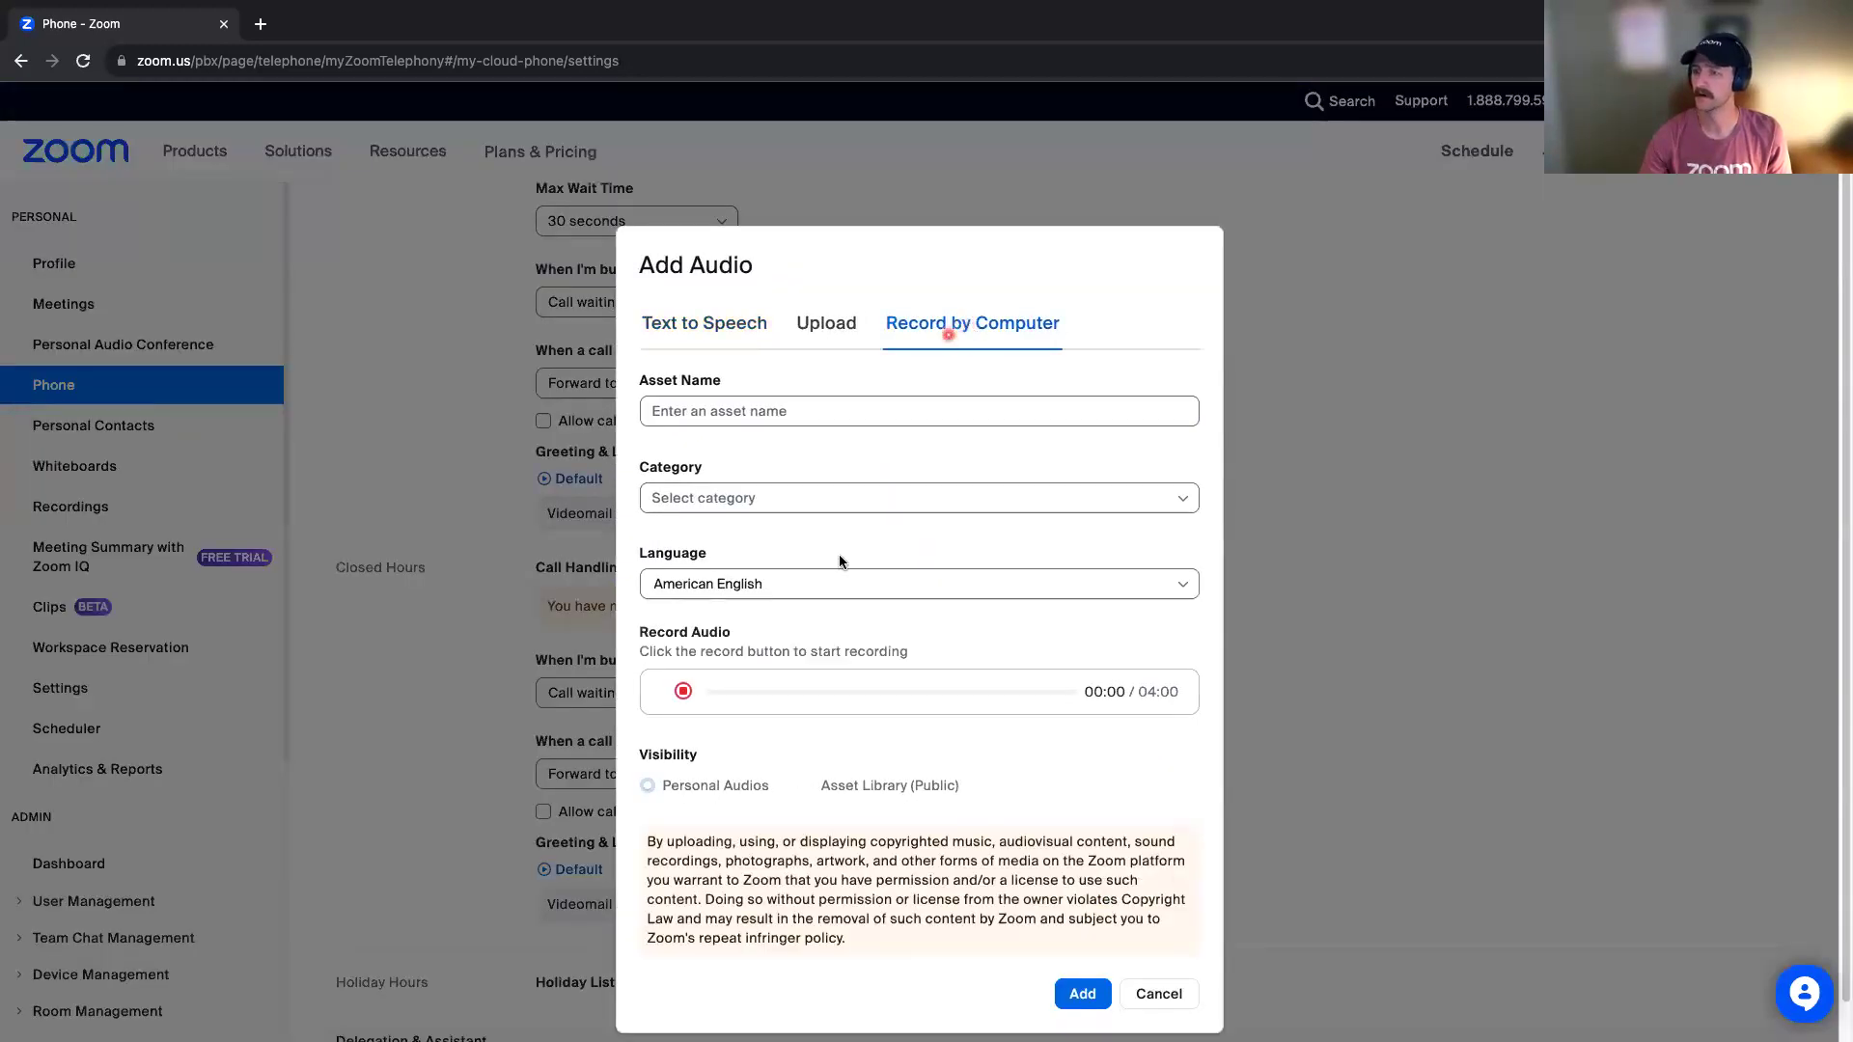
pyautogui.scroll(-1, 774, 689)
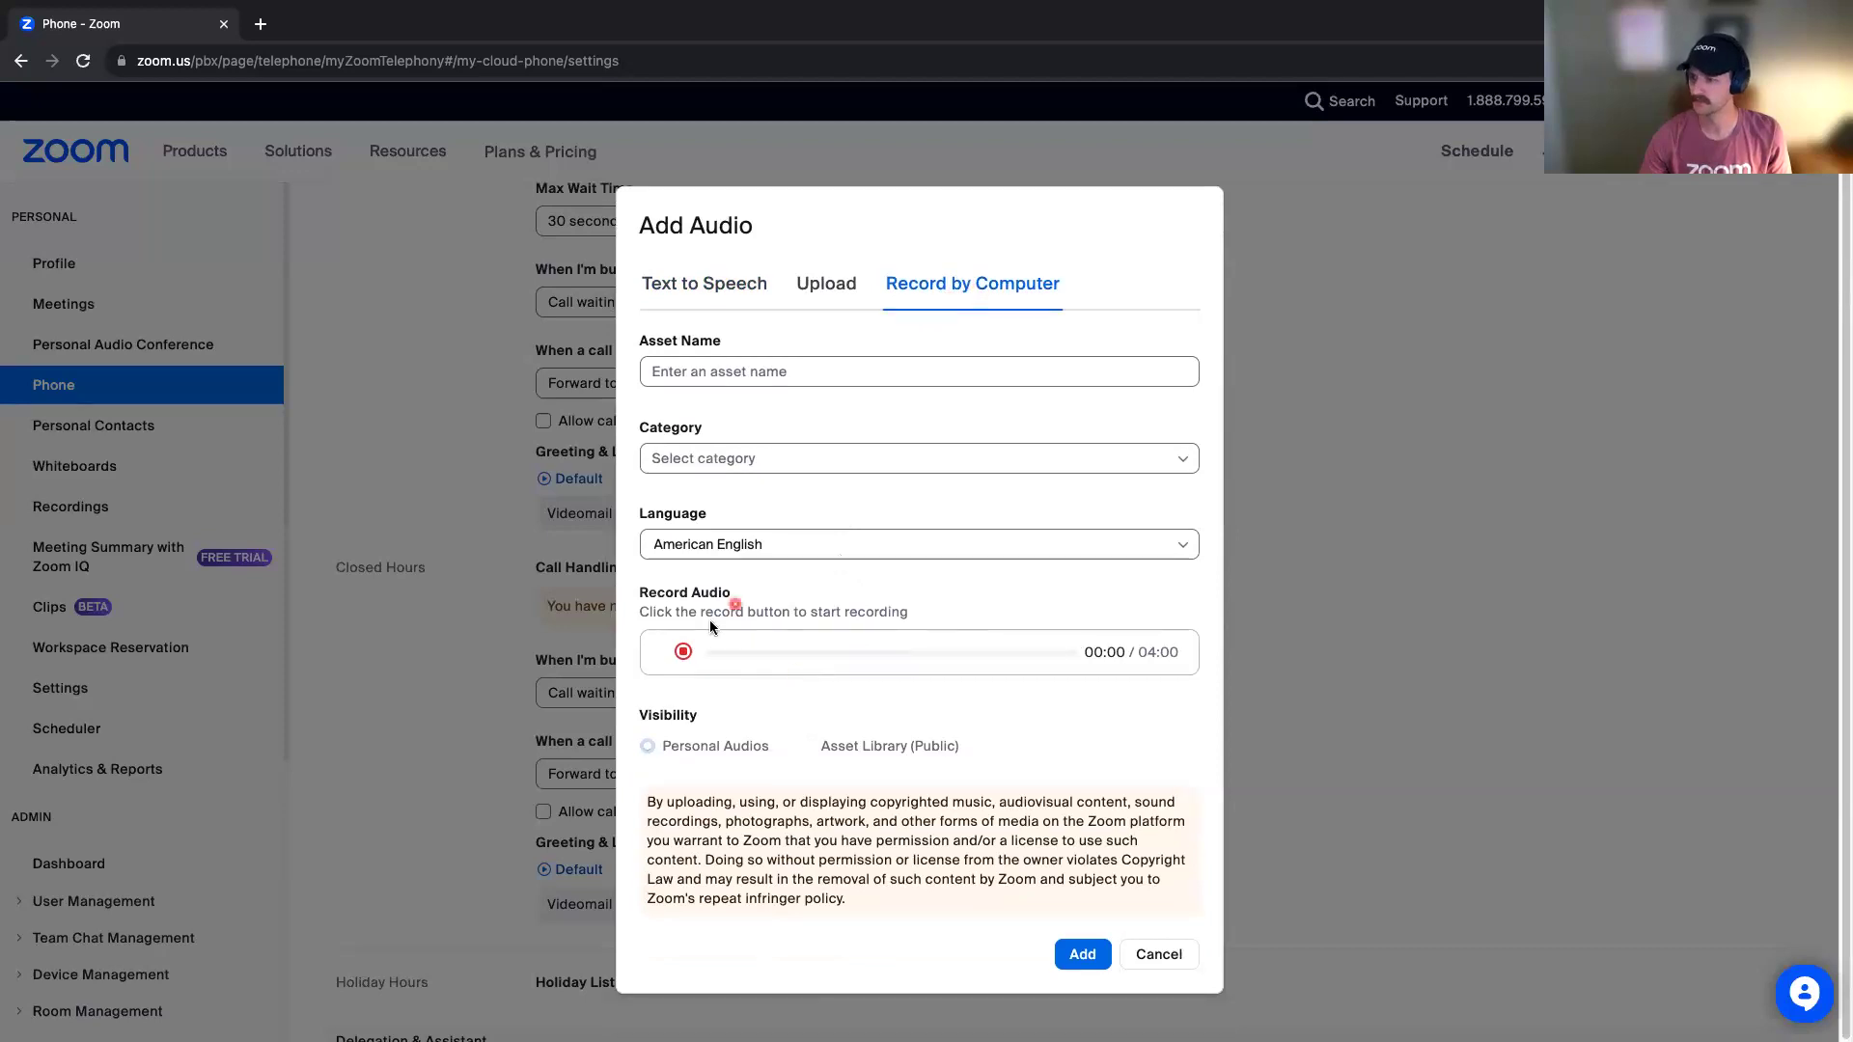
pyautogui.click(689, 666)
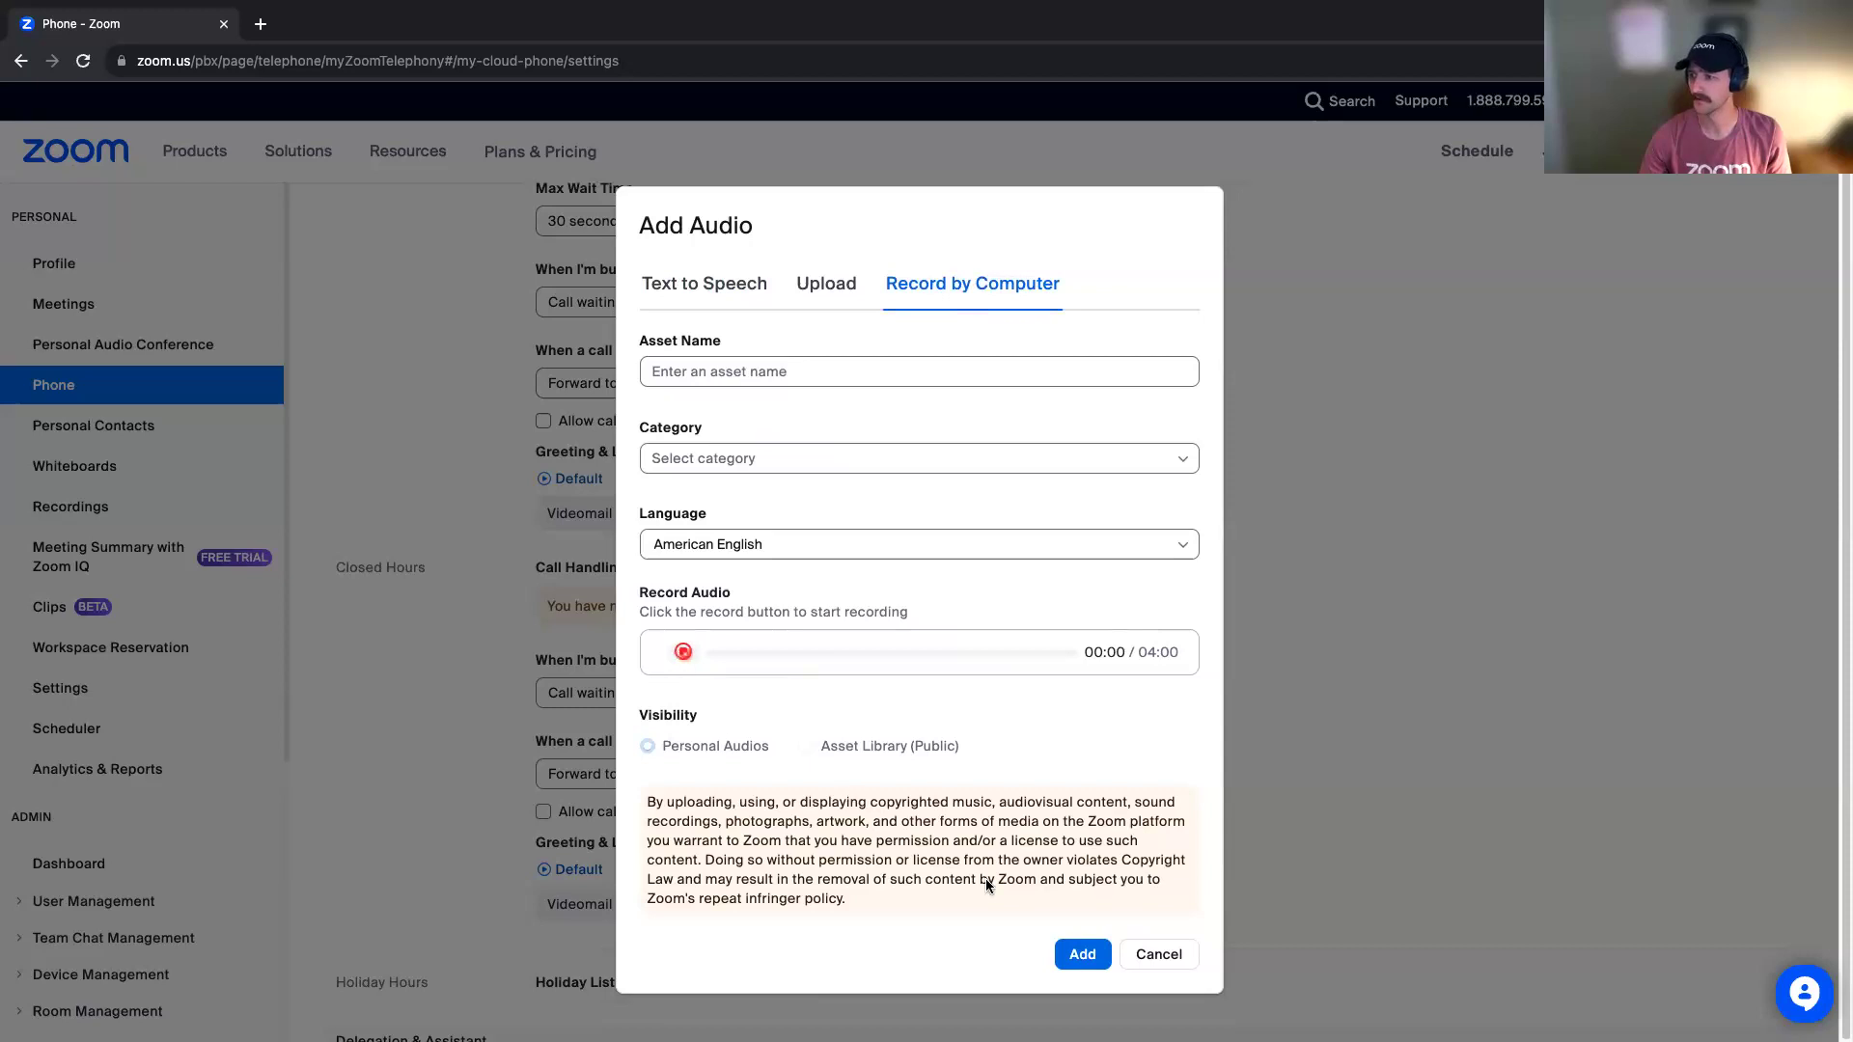
pyautogui.click(1150, 965)
# Step: Check the call handling options for closed hours and close them without making changes
pyautogui.scroll(-3, 976, 787)
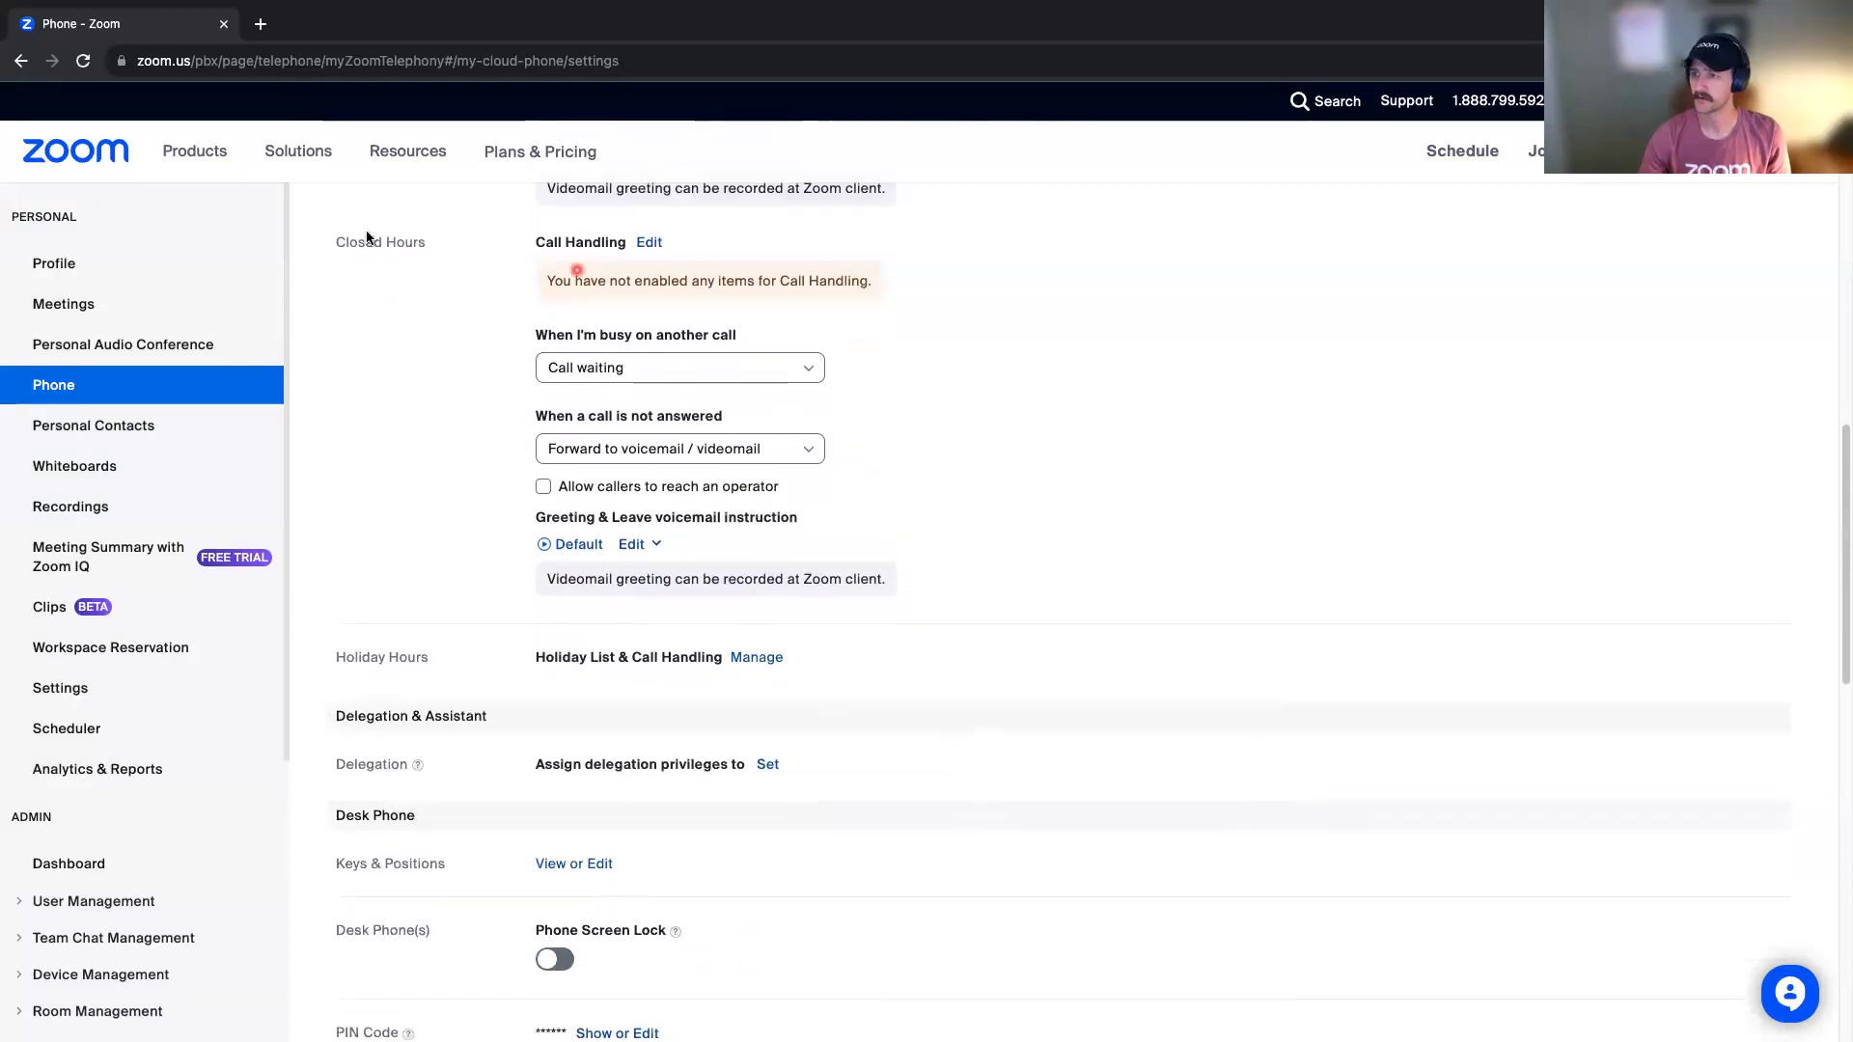
pyautogui.click(648, 242)
pyautogui.click(1238, 589)
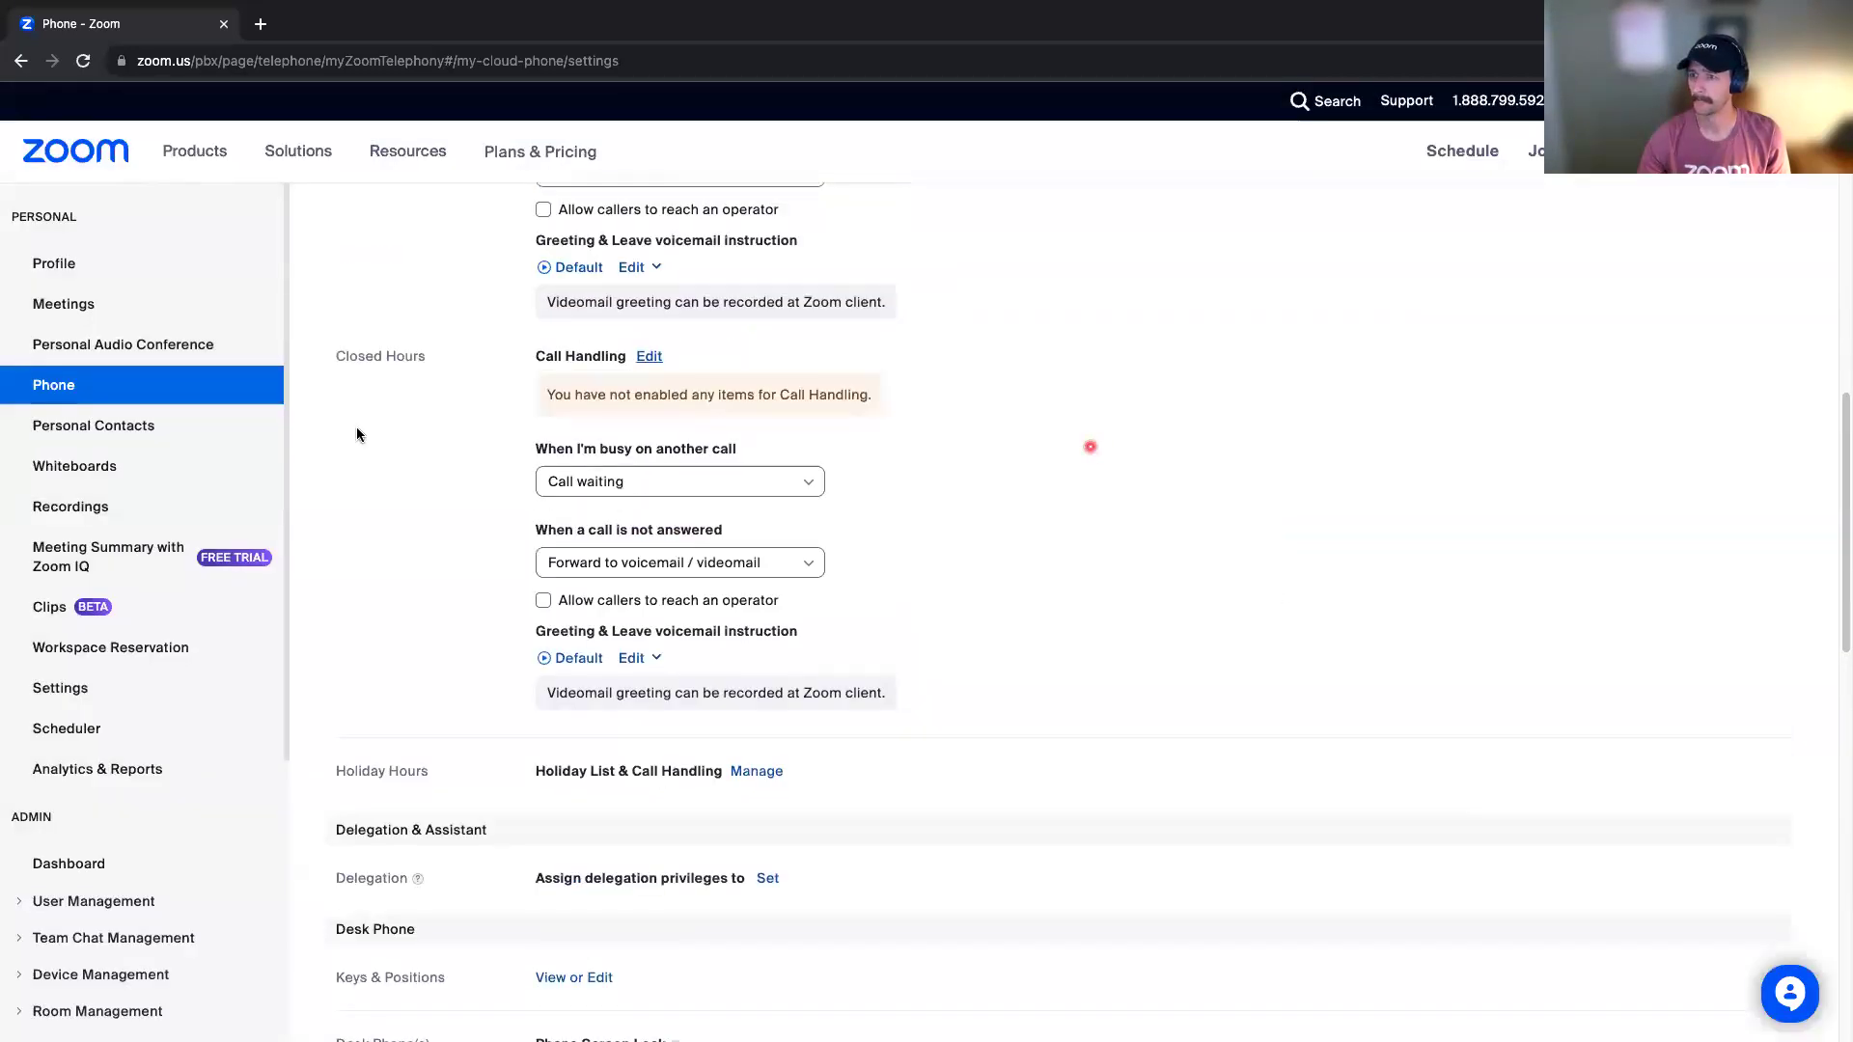
# Step: Set the closed-hours action when busy on another call to Forward to voicemail / videomail and save it
pyautogui.scroll(1, 529, 431)
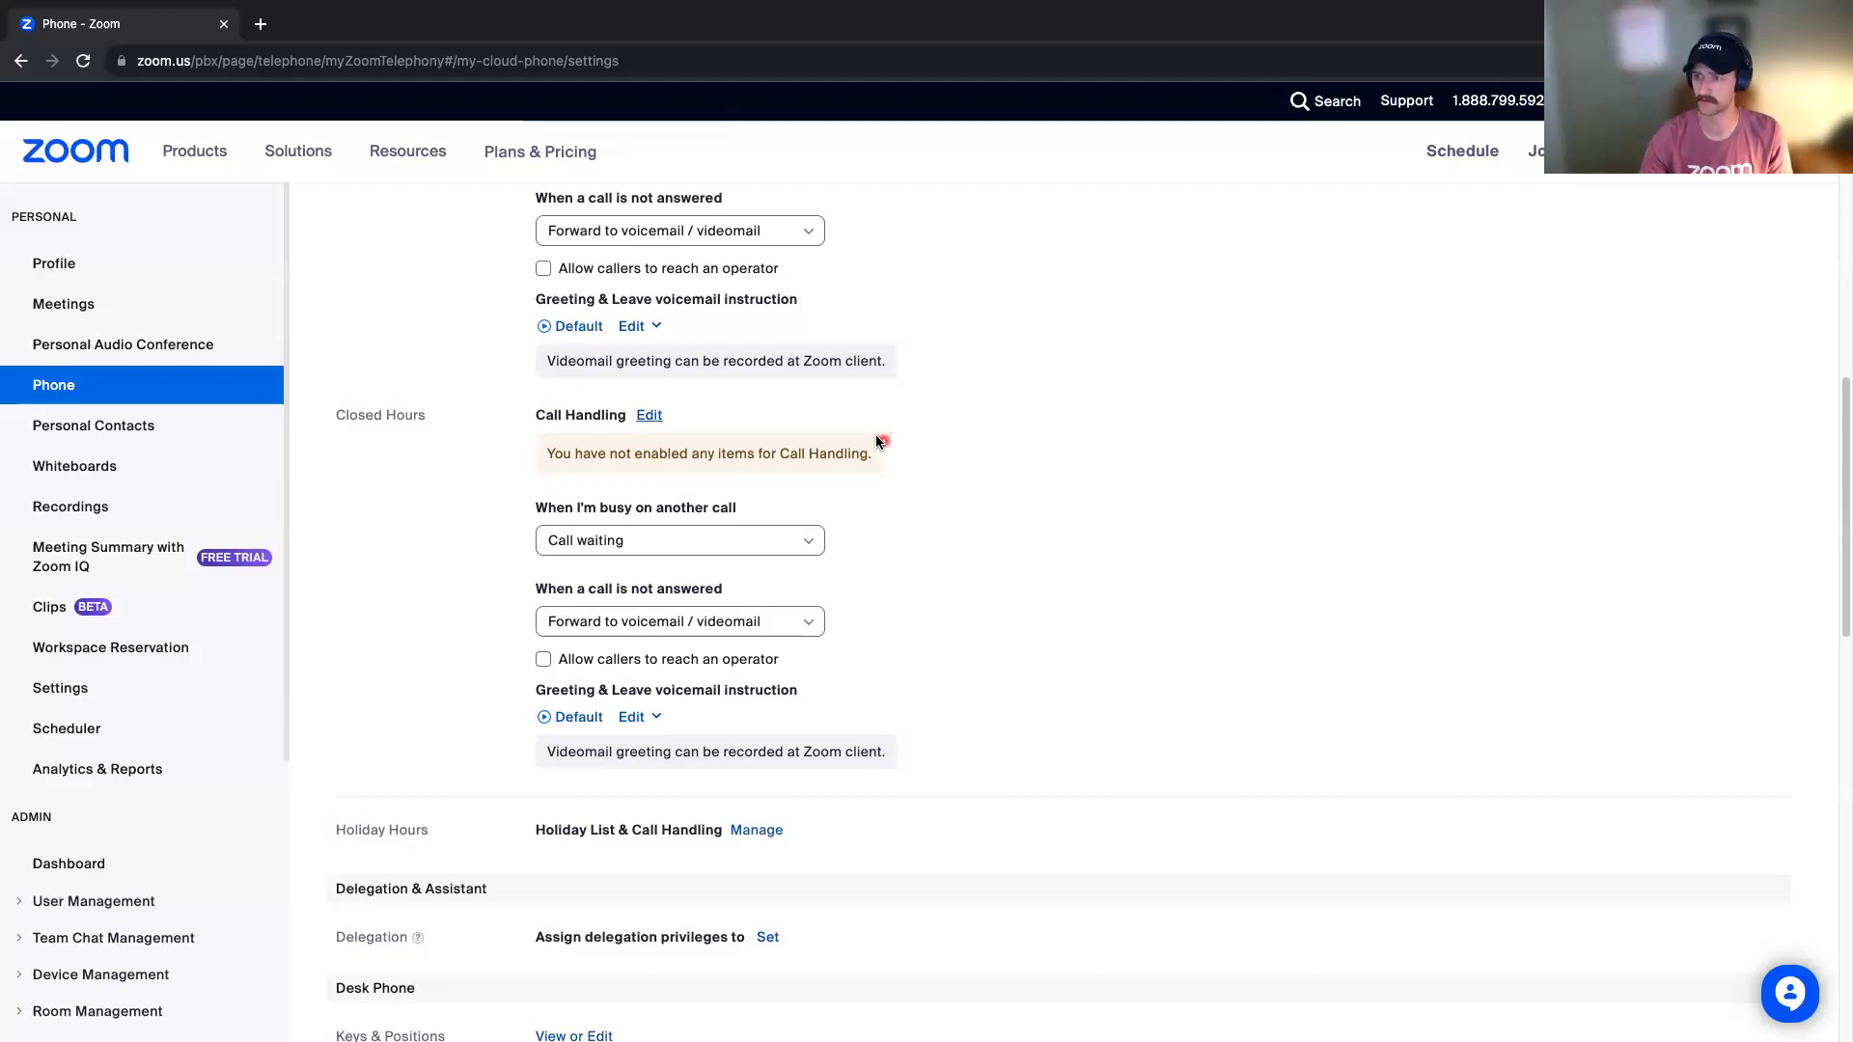
pyautogui.click(622, 546)
pyautogui.click(628, 612)
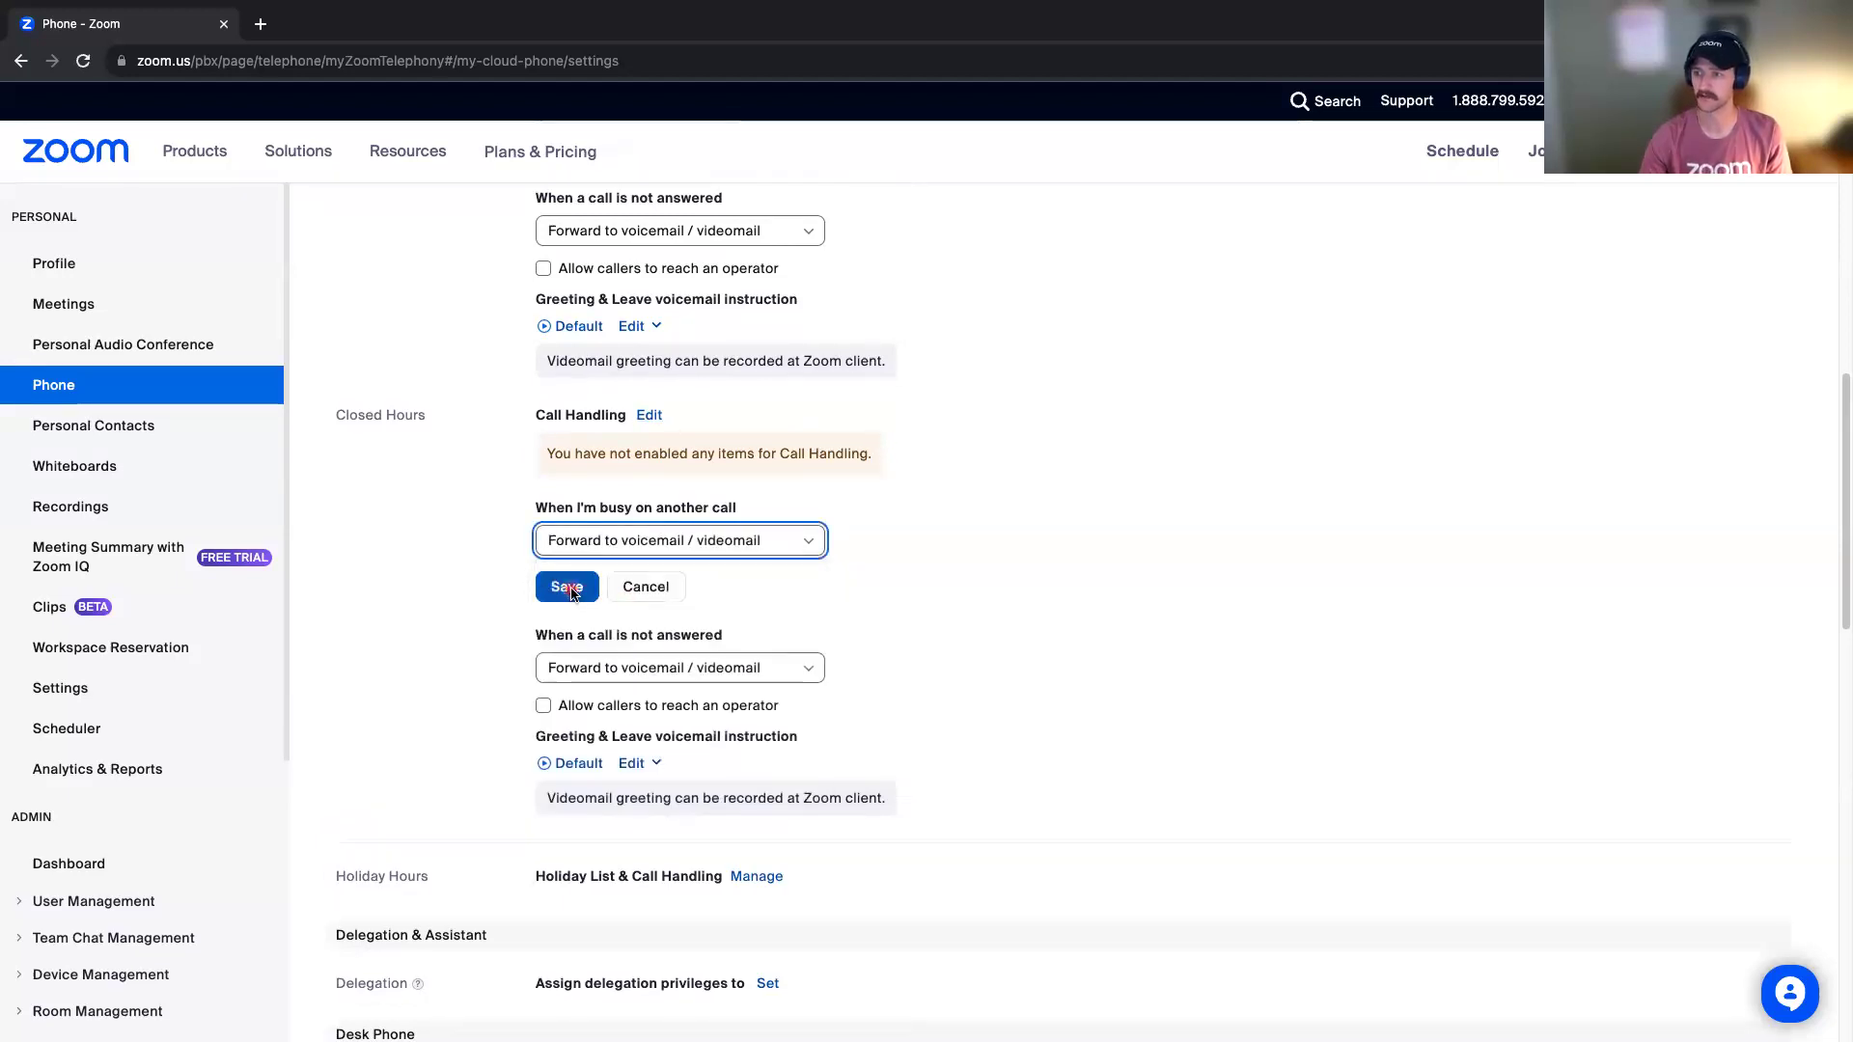
pyautogui.click(569, 583)
pyautogui.click(690, 543)
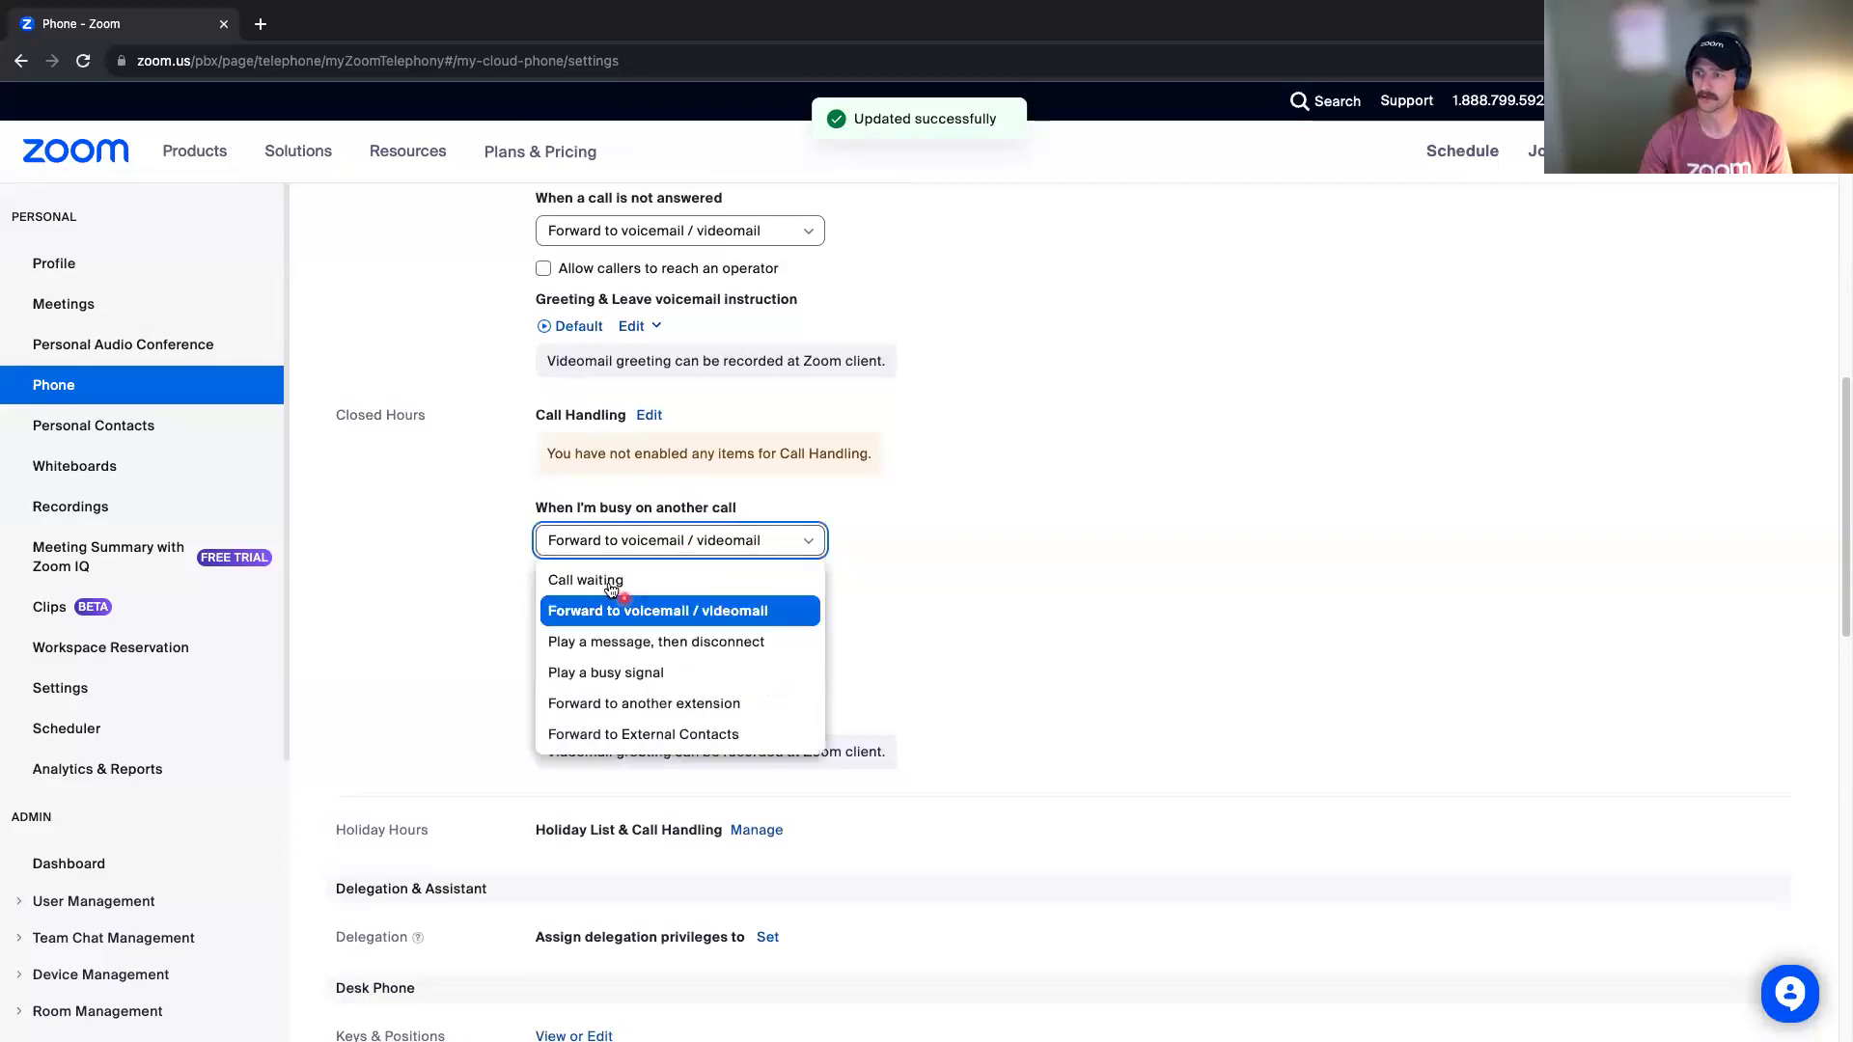
pyautogui.click(443, 598)
pyautogui.click(948, 654)
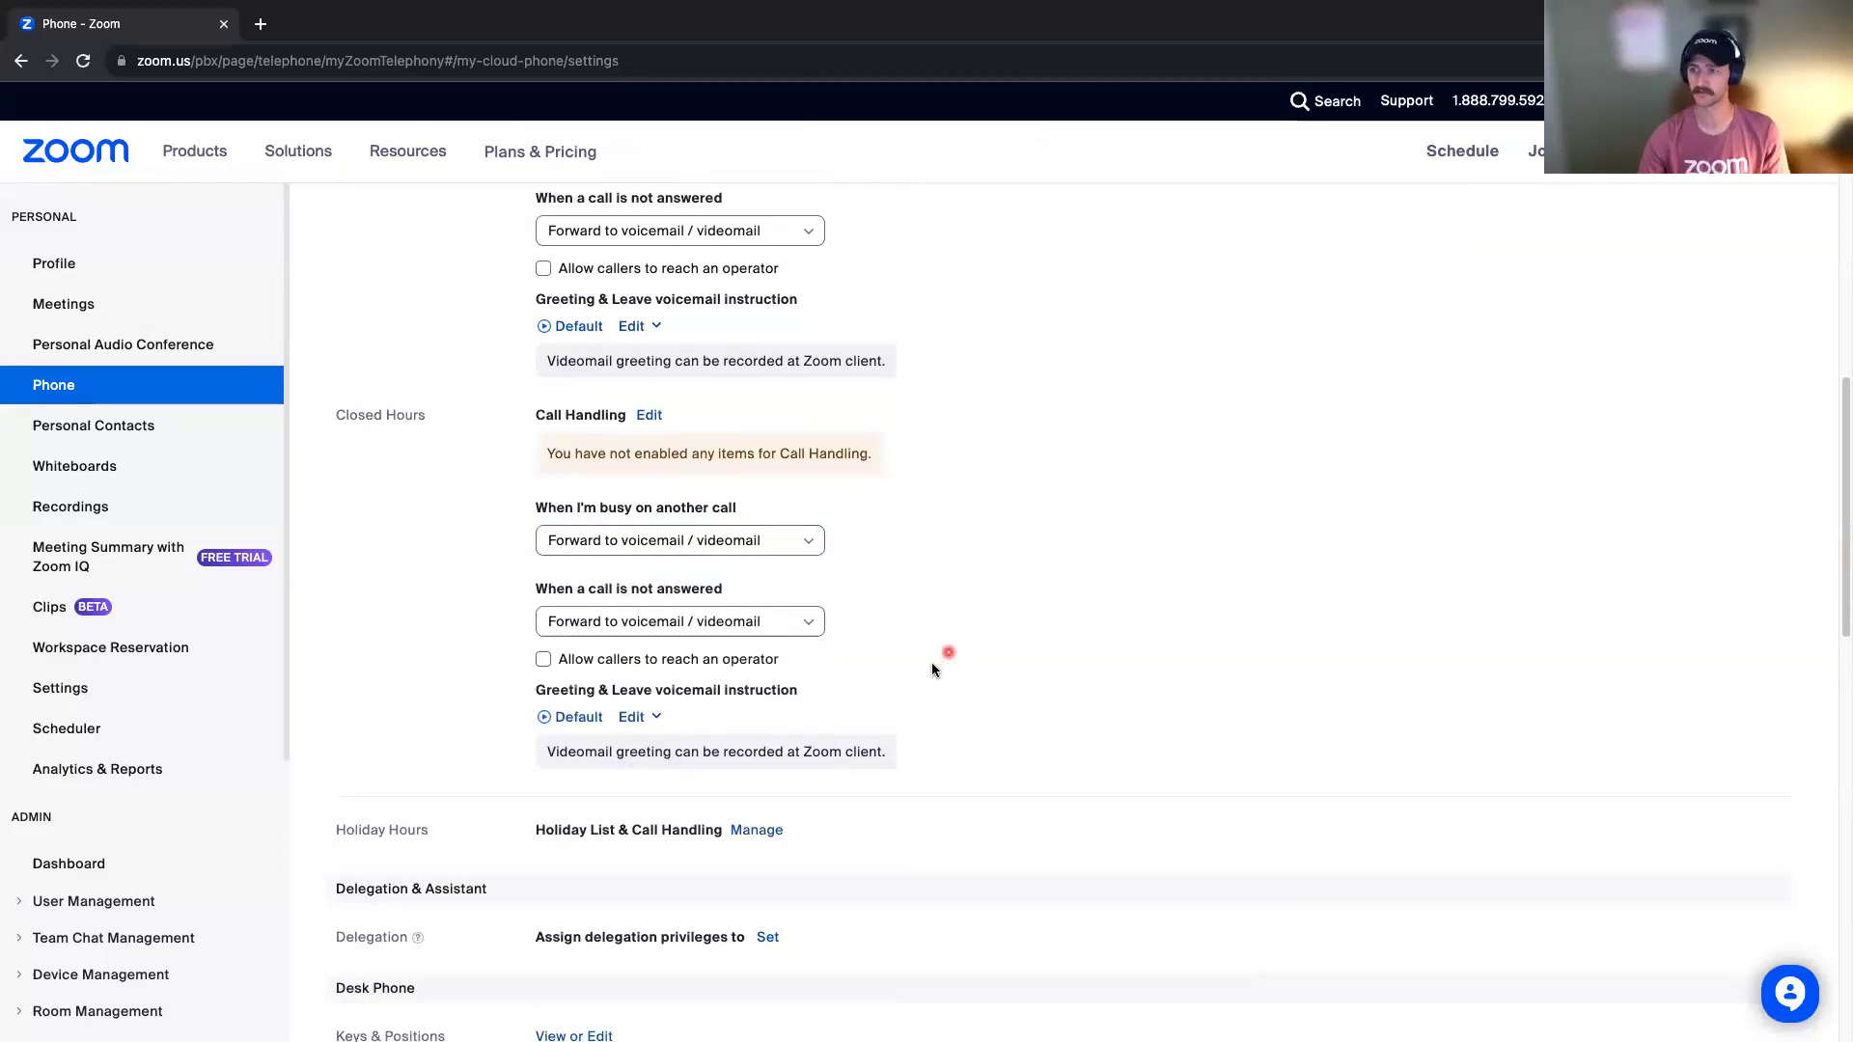
# Step: Open the management of Holiday List & Call Handling and begin adding a holiday named Labor Day
pyautogui.scroll(-4, 930, 667)
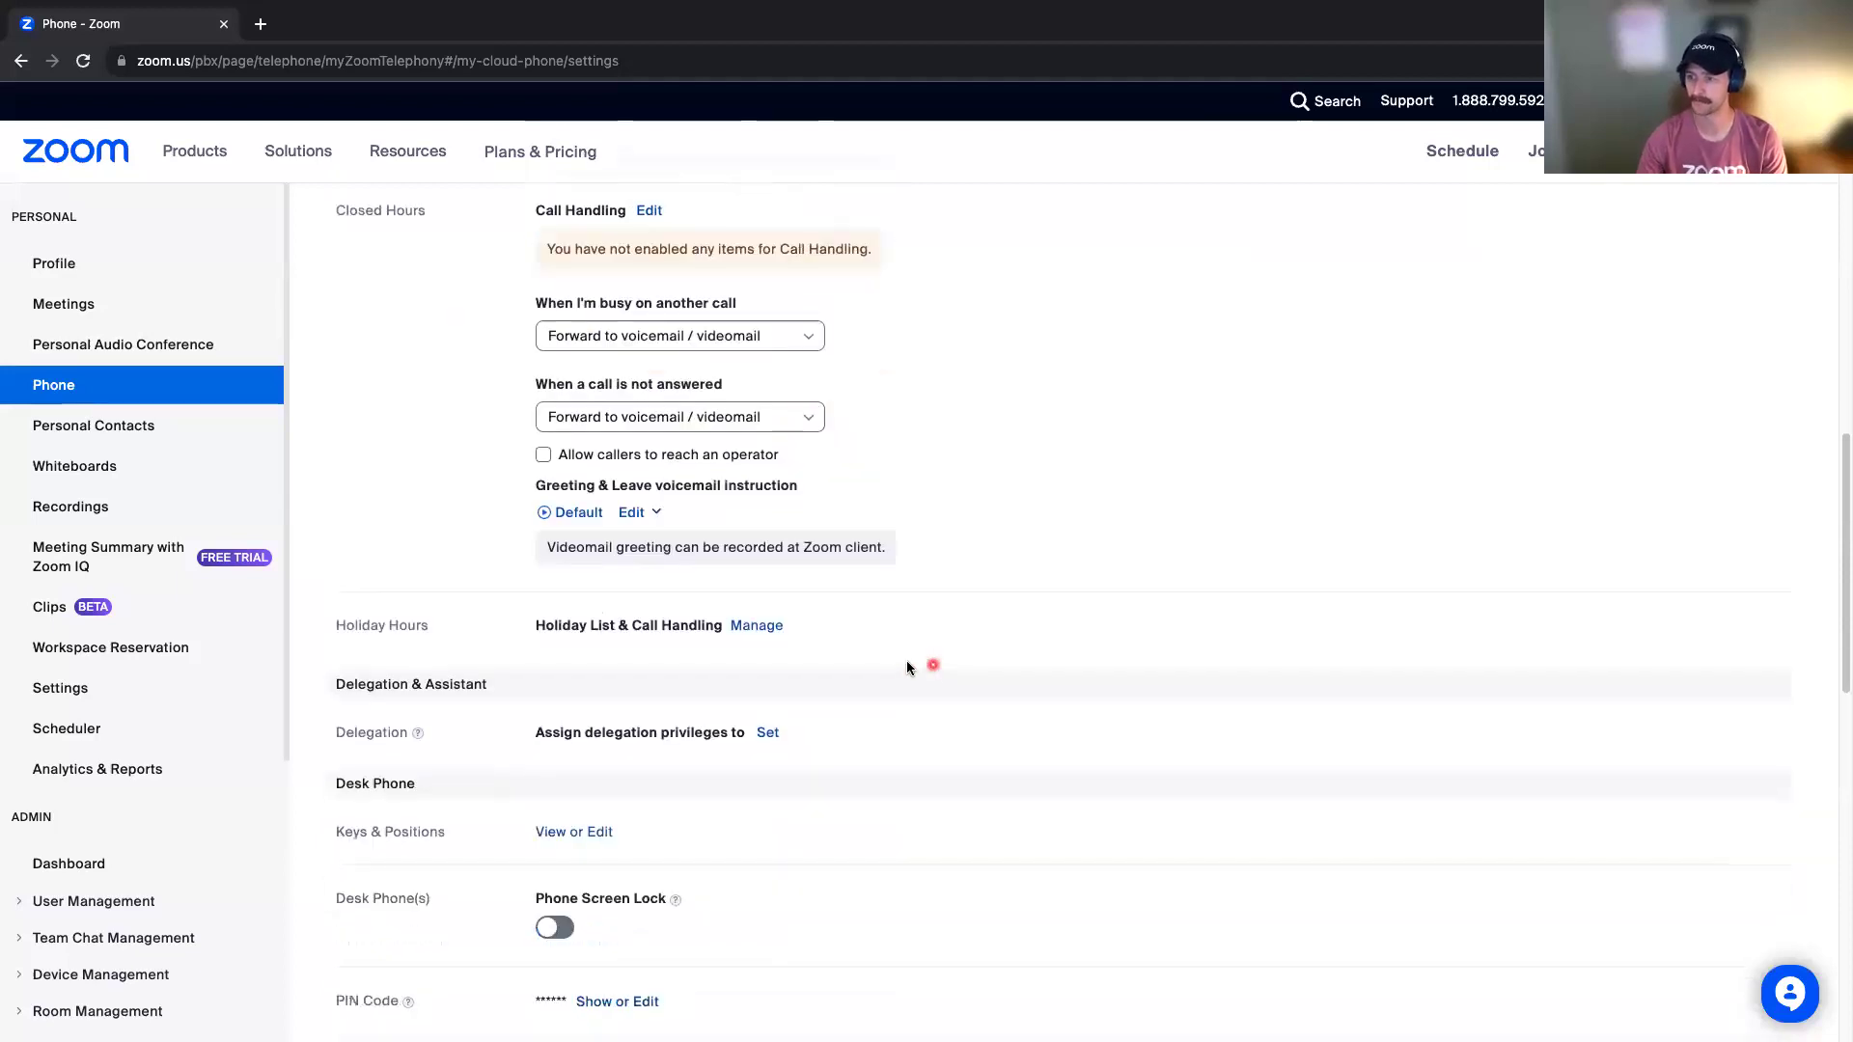
pyautogui.click(747, 628)
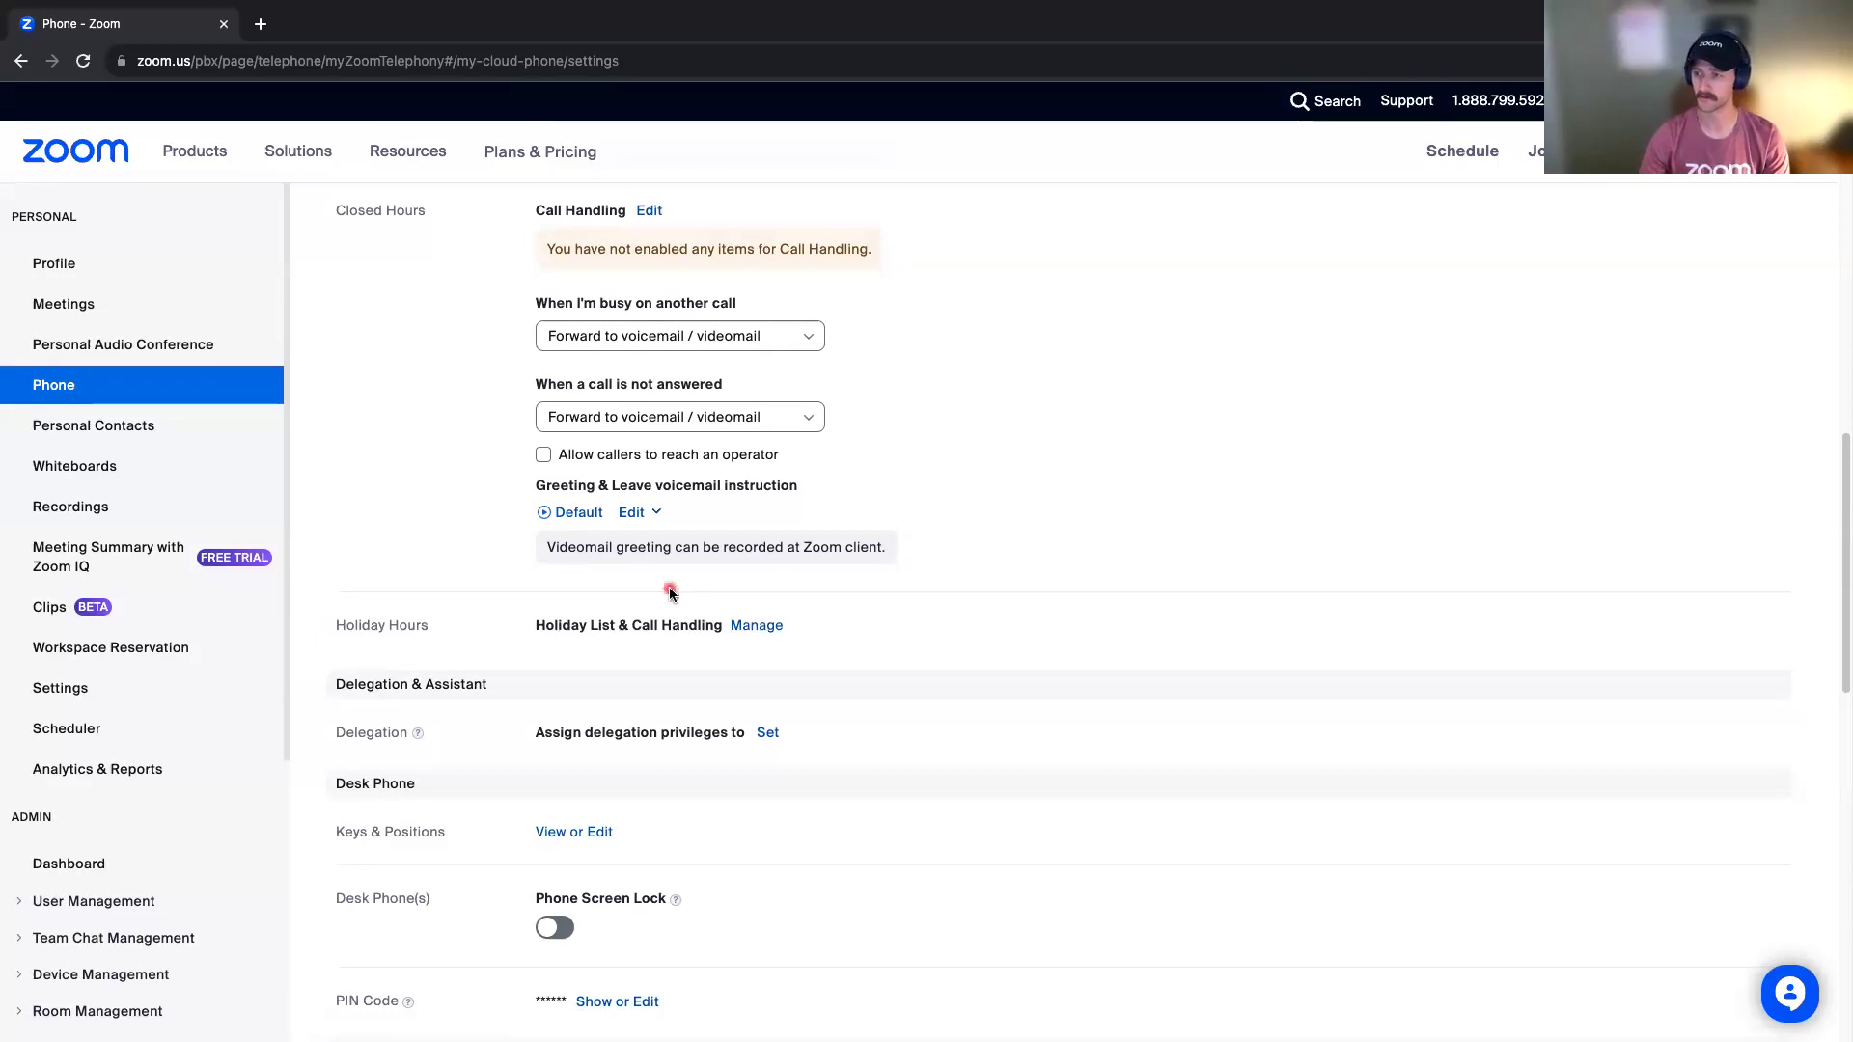
pyautogui.click(757, 627)
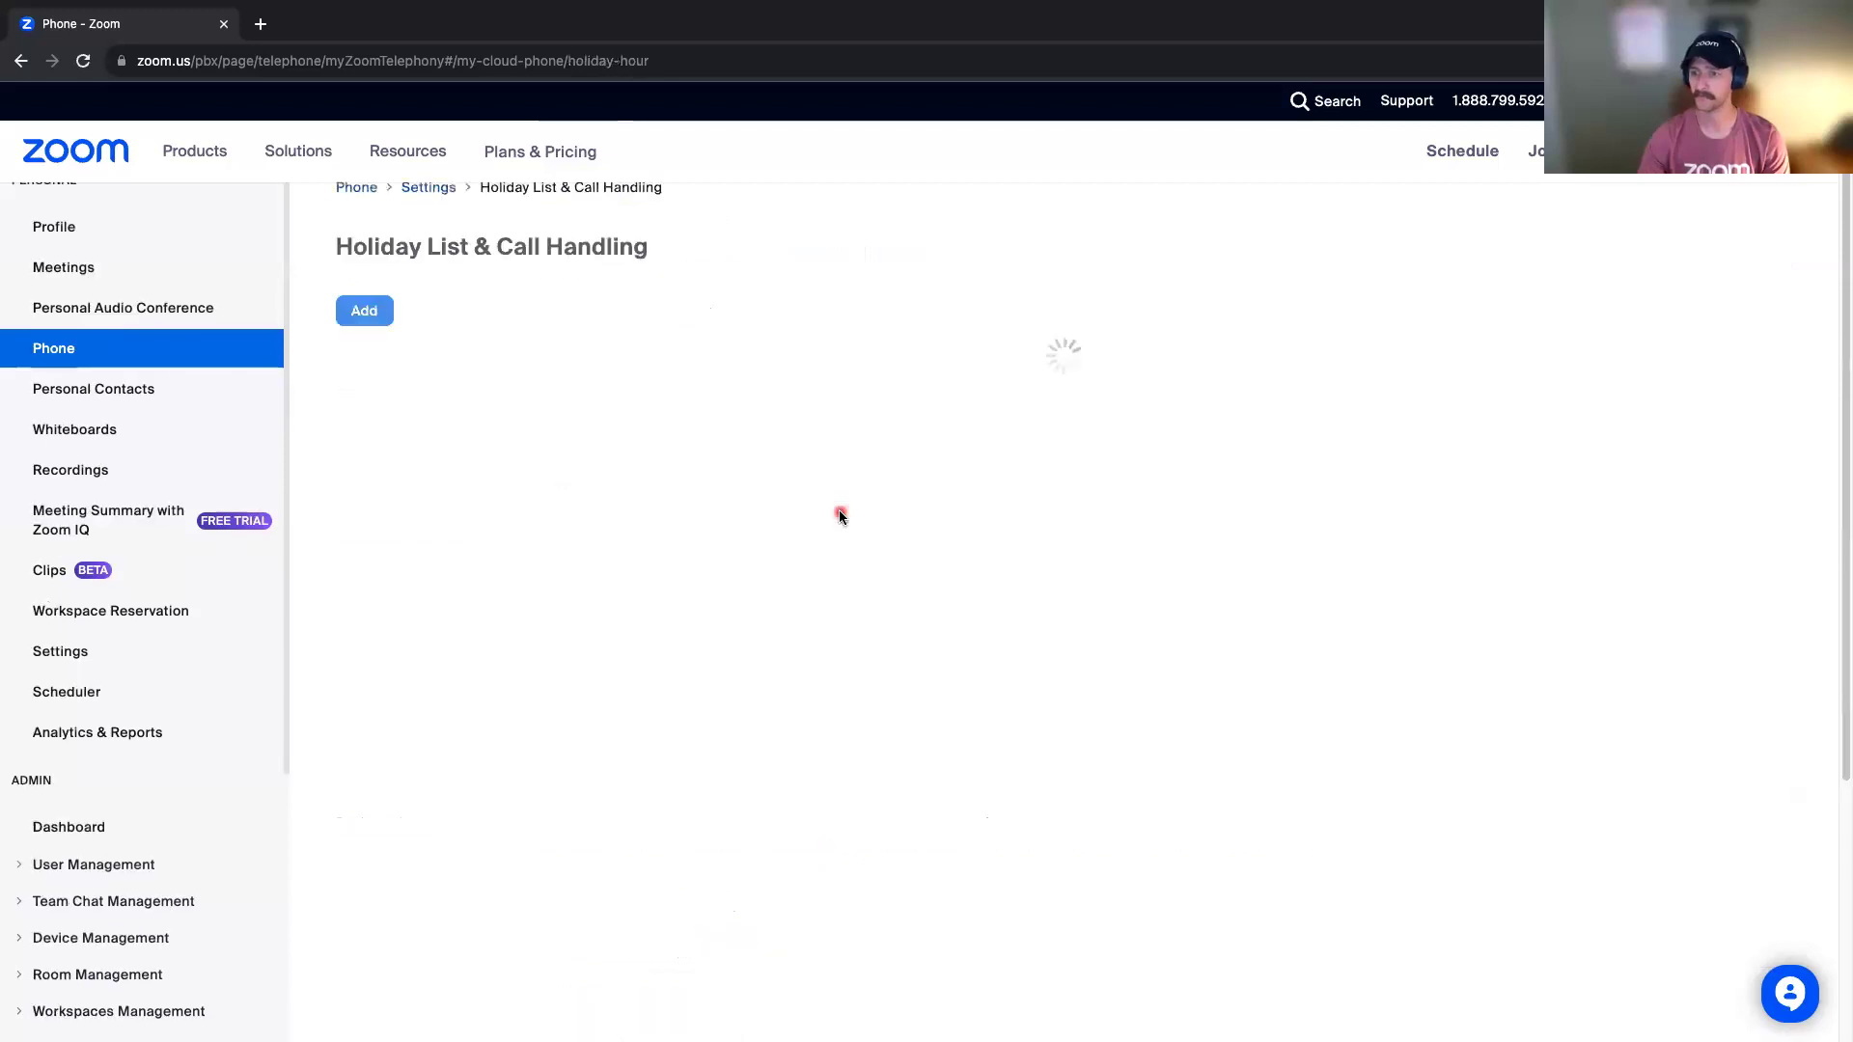
pyautogui.click(355, 349)
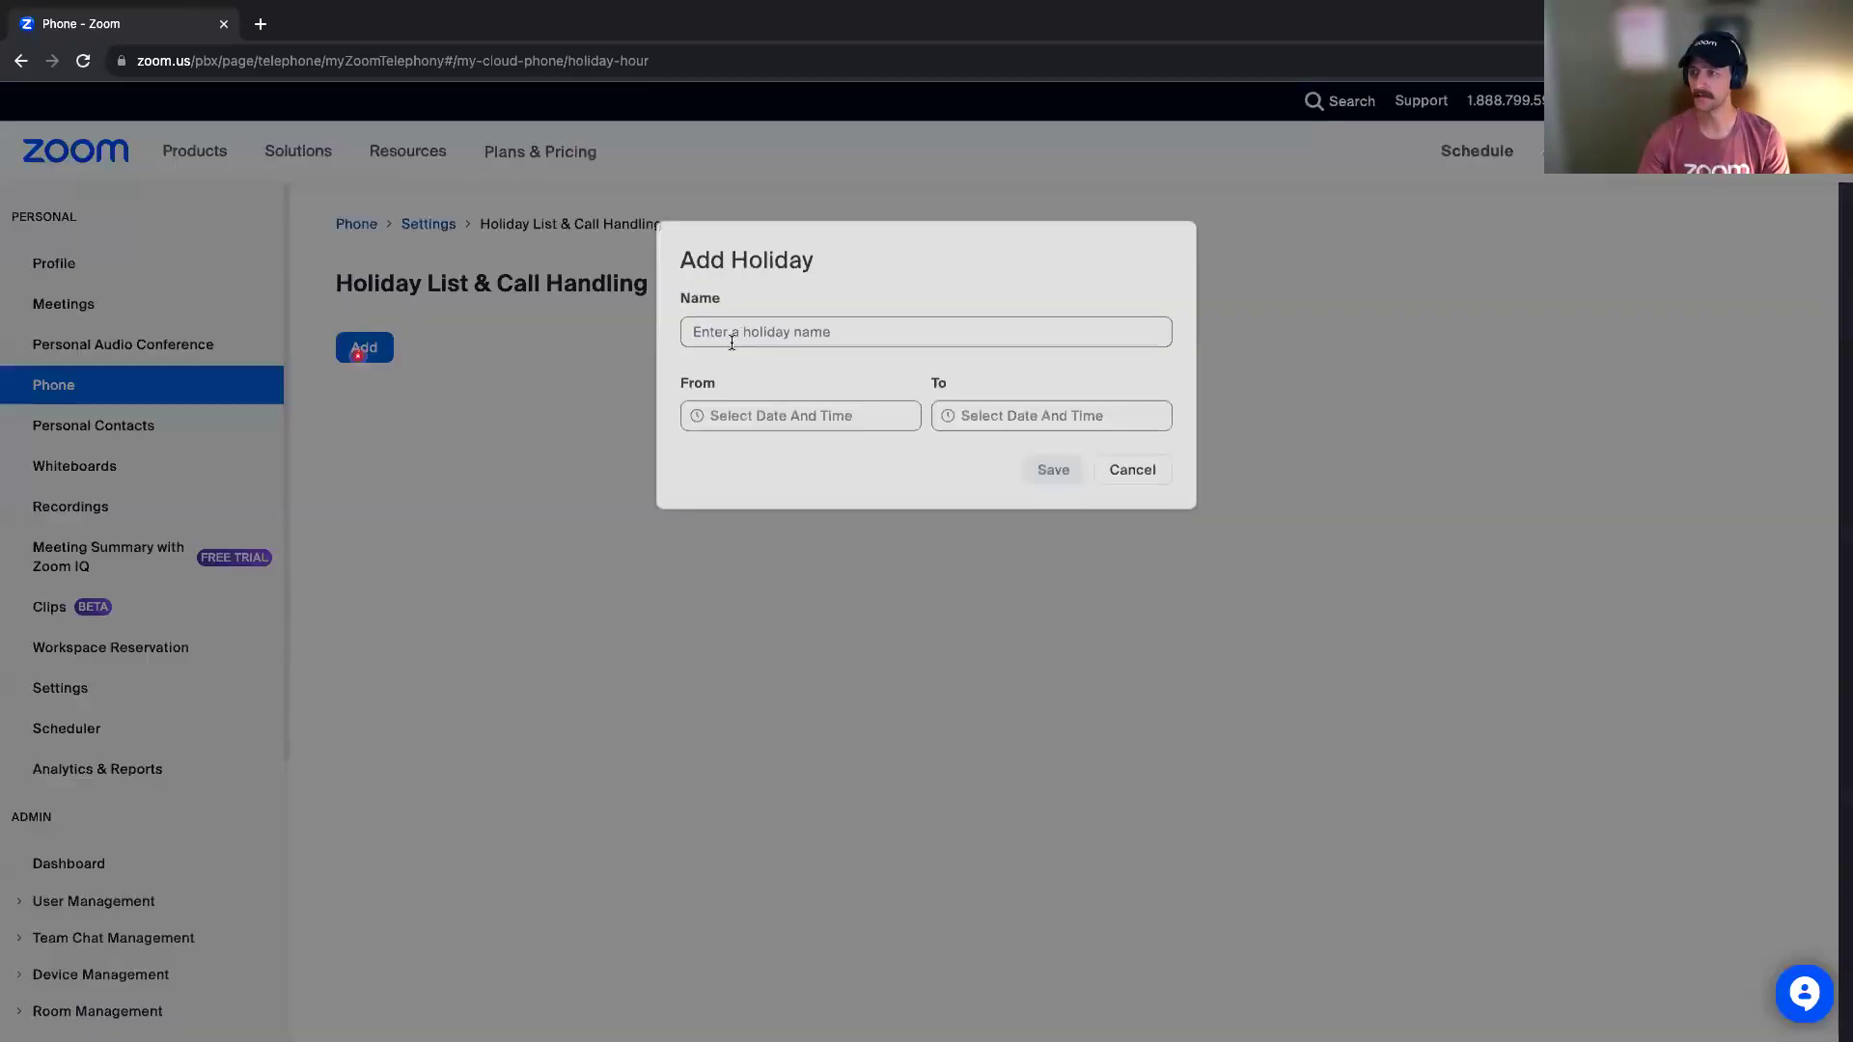
pyautogui.click(767, 338)
pyautogui.write('Labo')
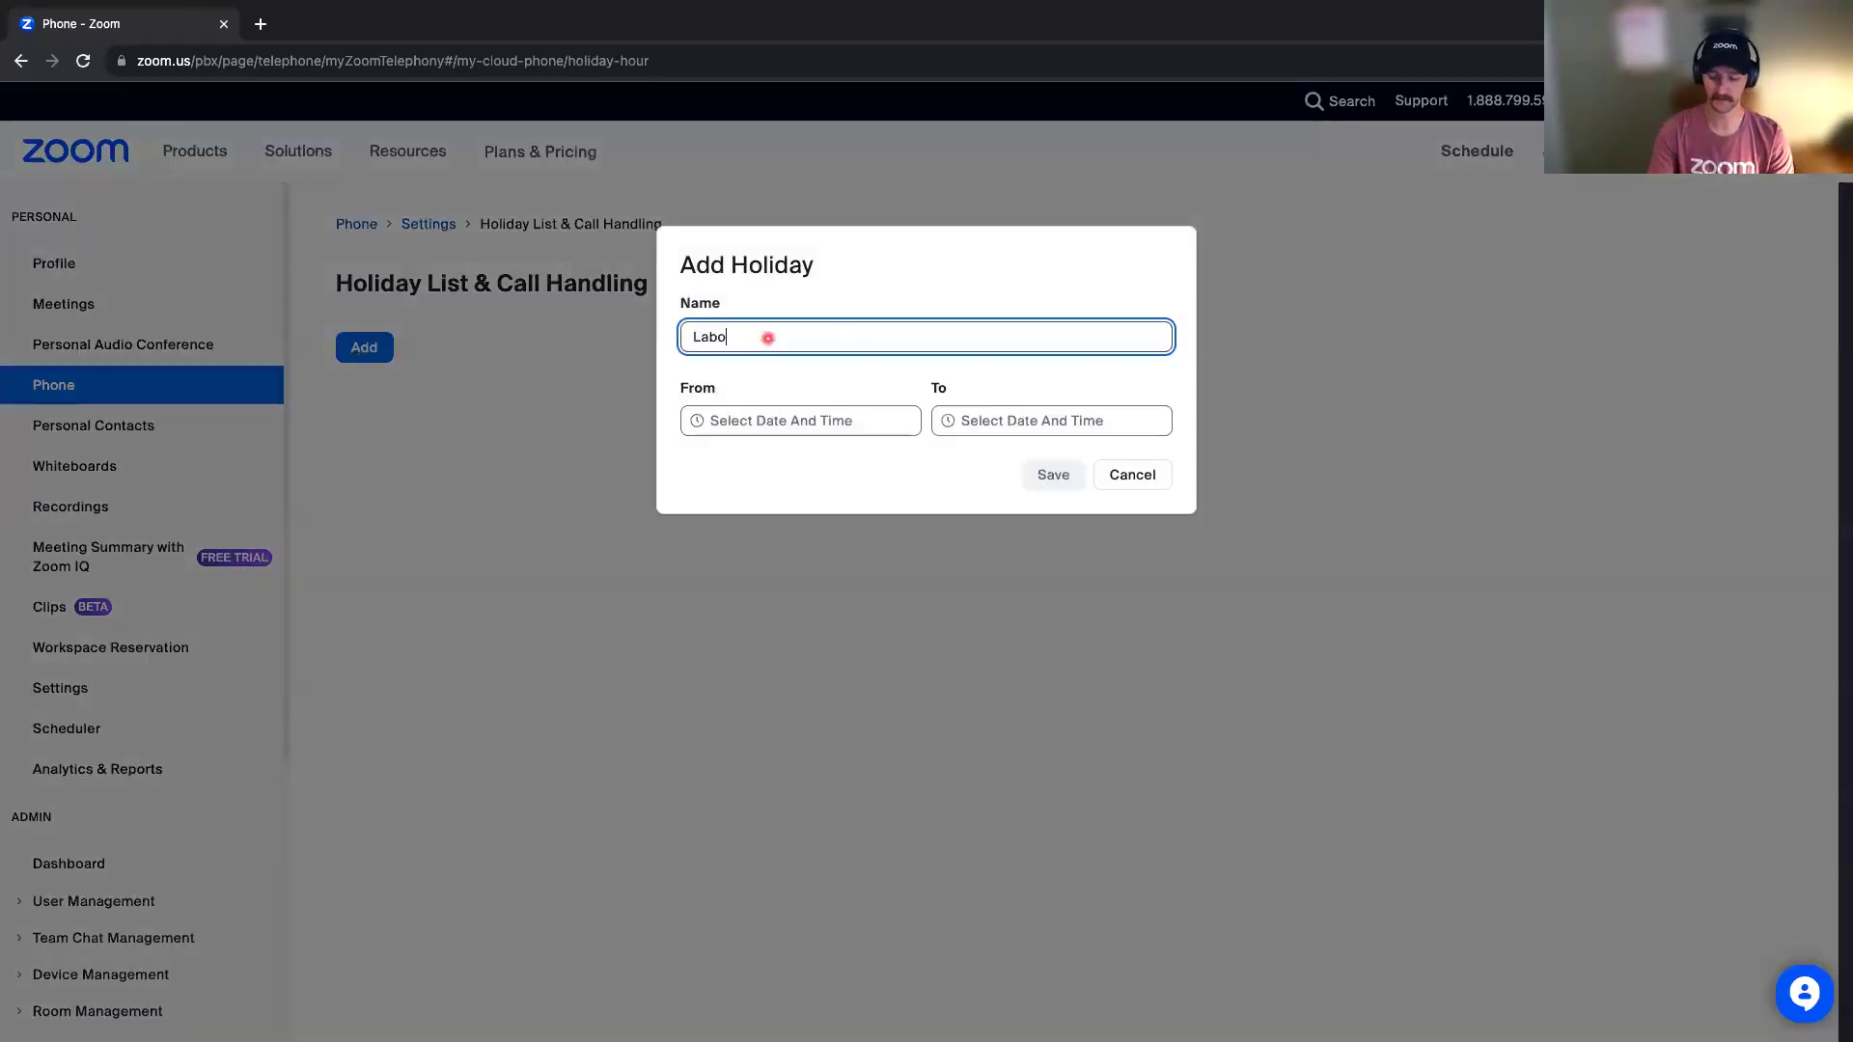
pyautogui.write('r Day')
pyautogui.click(758, 420)
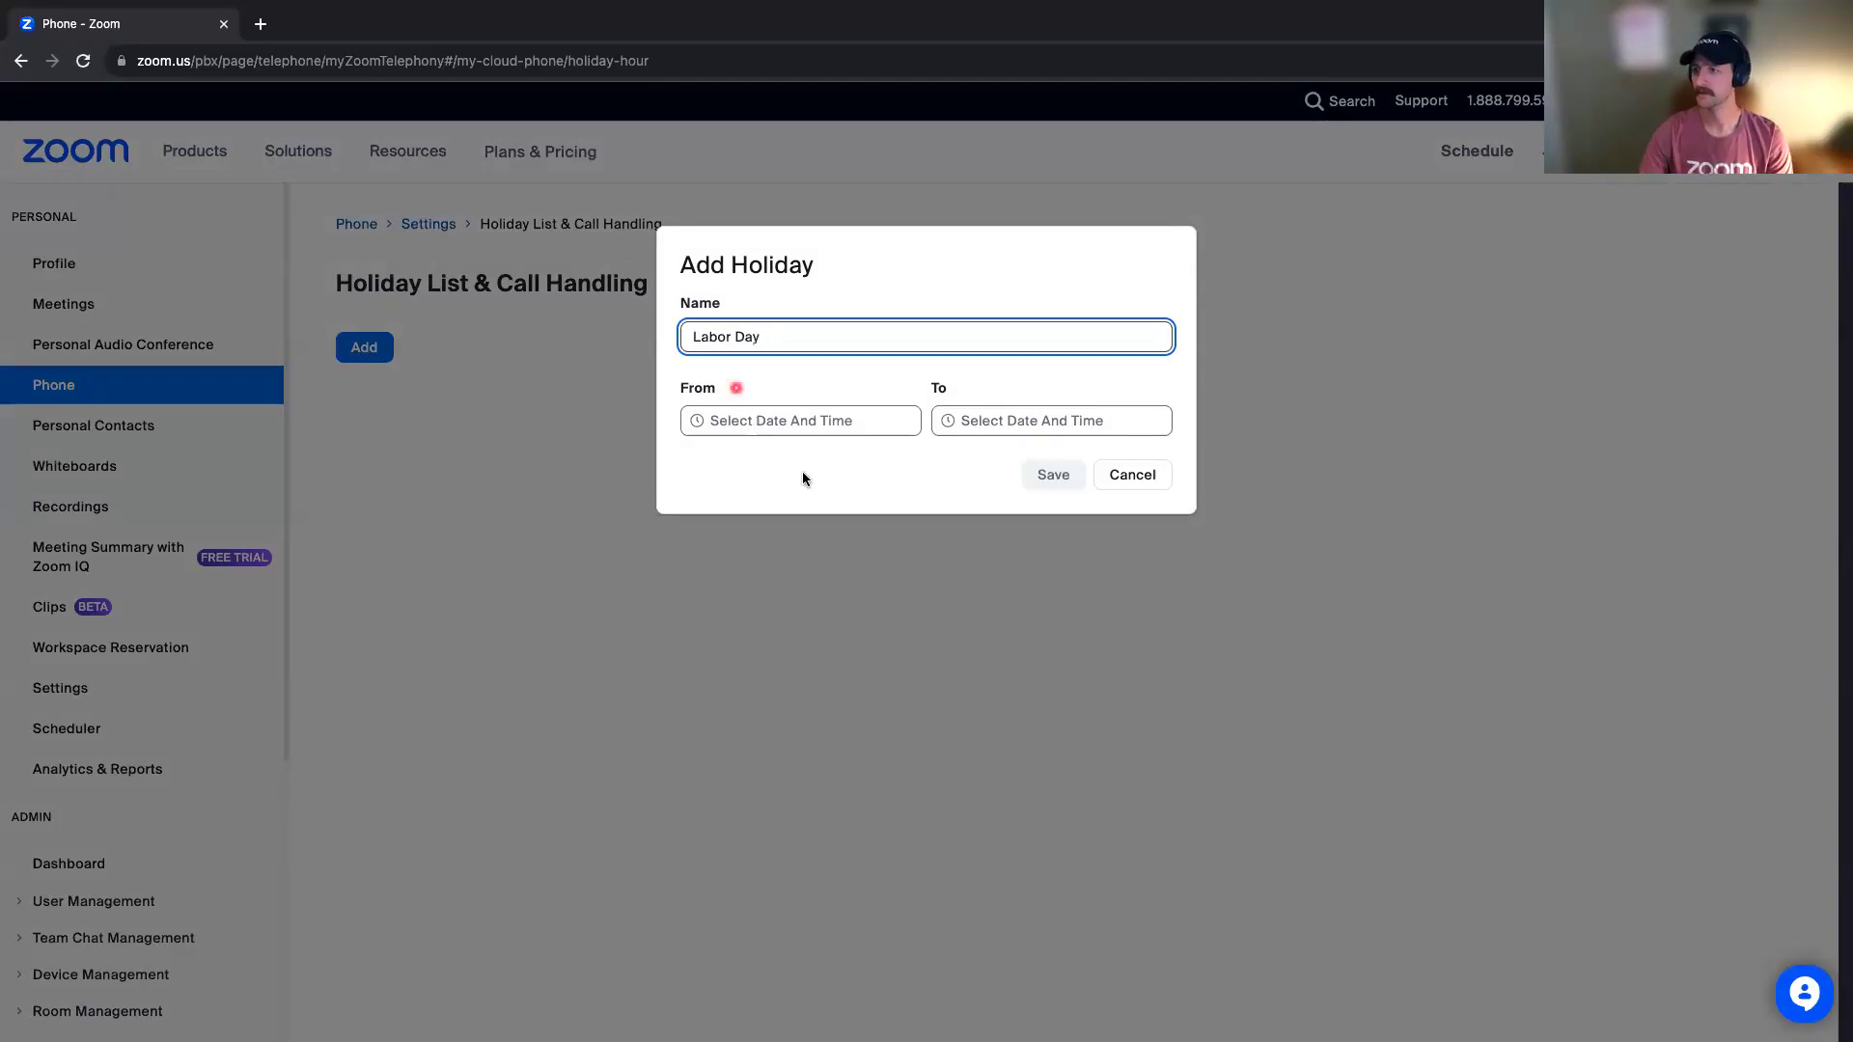
pyautogui.click(943, 294)
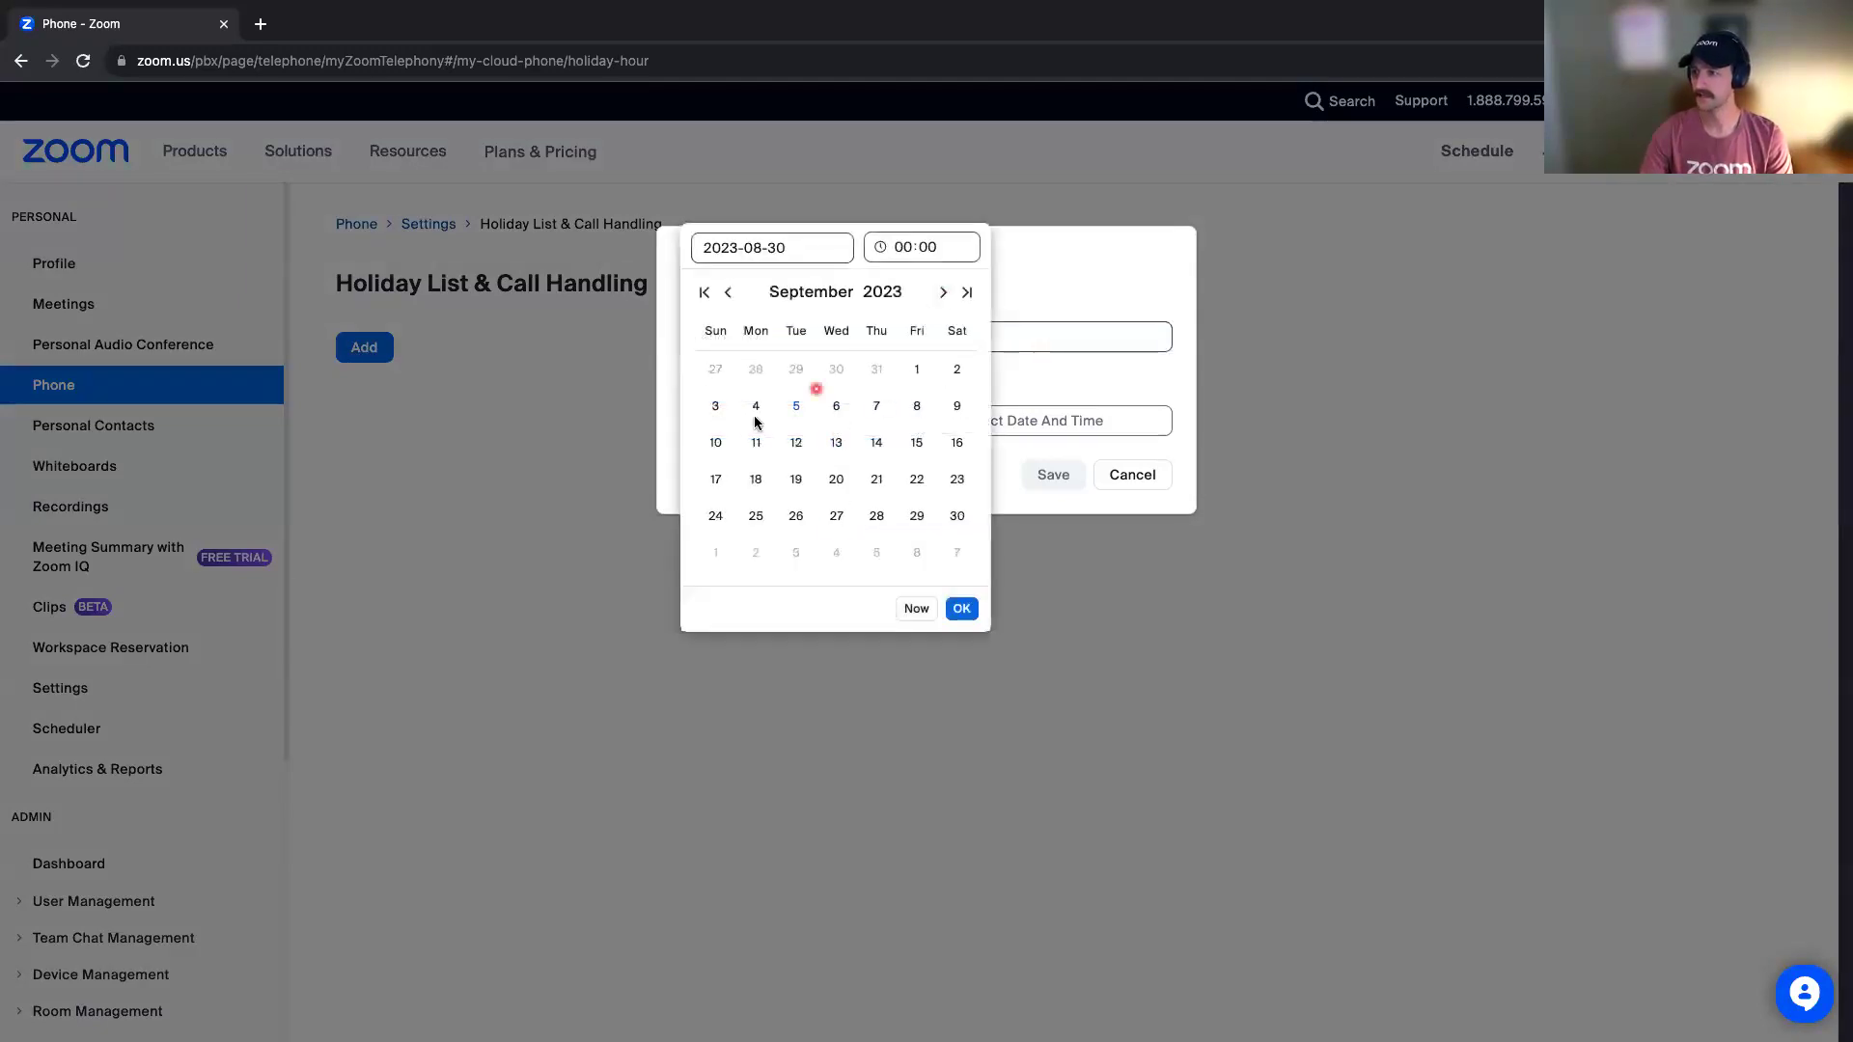
pyautogui.click(755, 410)
pyautogui.click(961, 608)
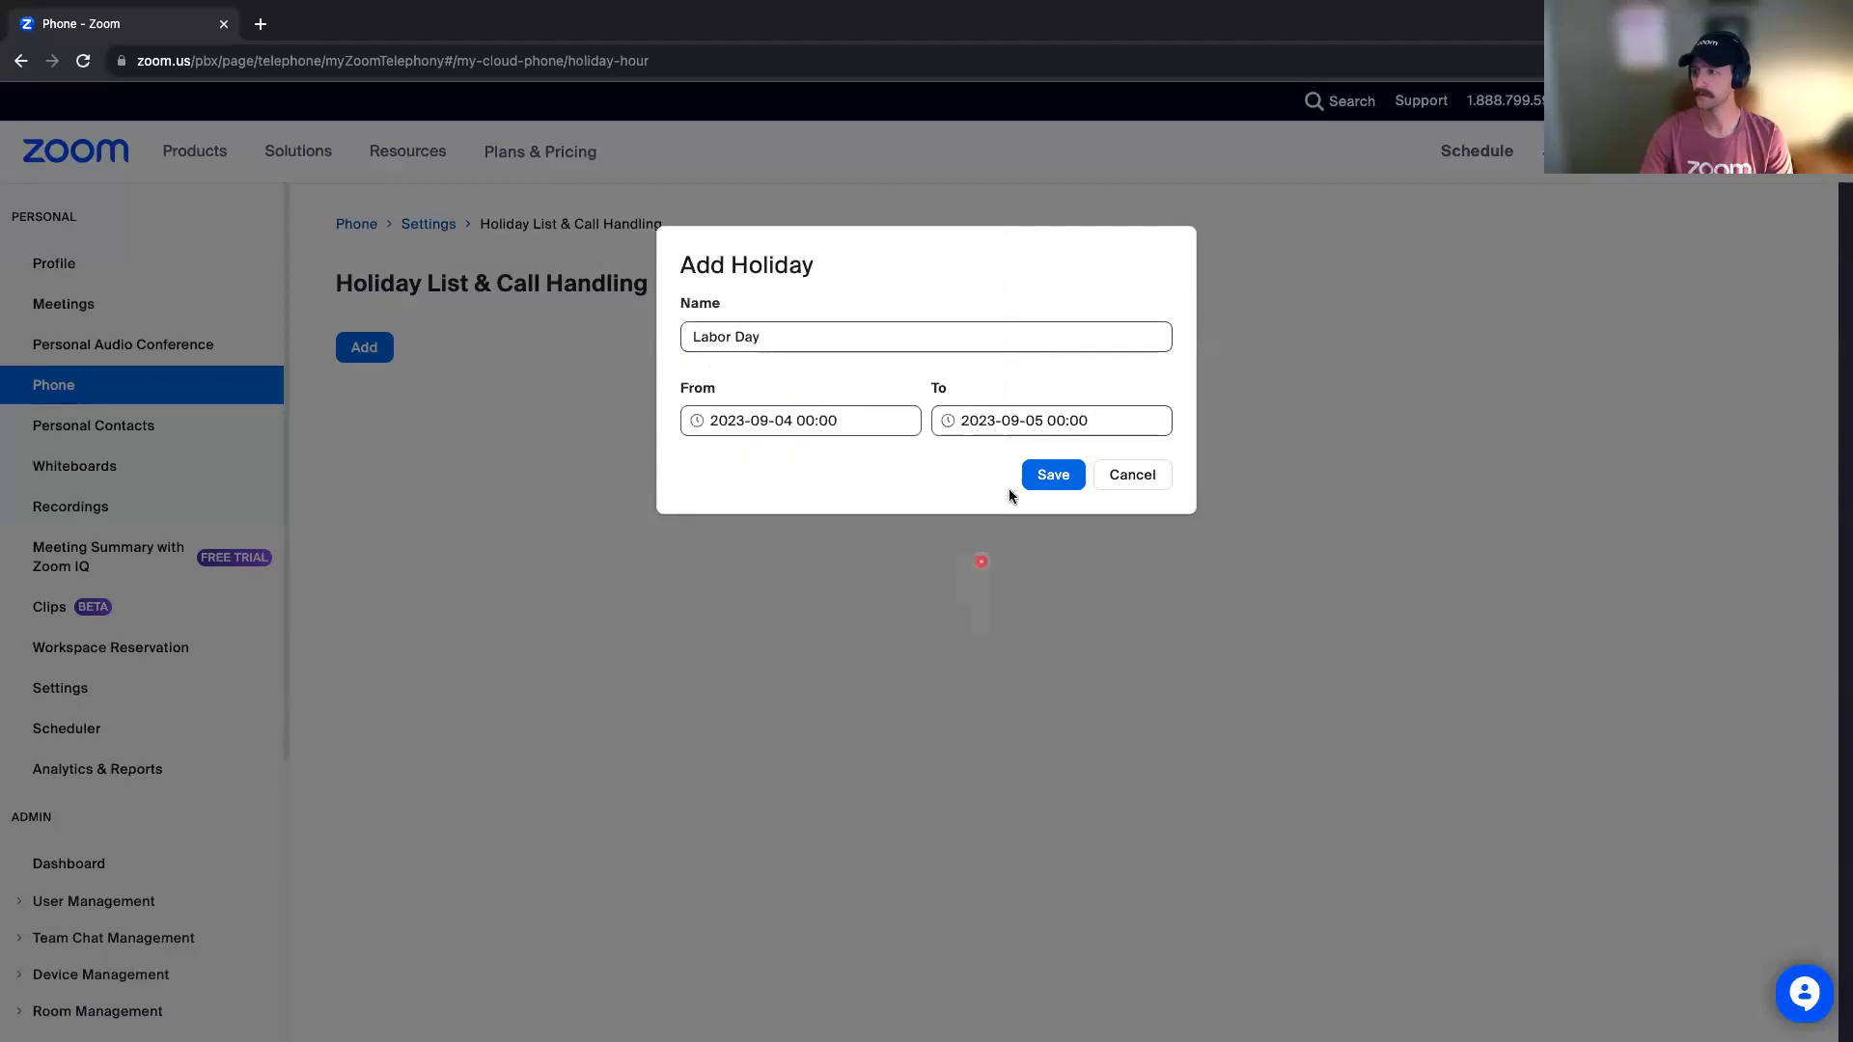
# Step: Save the Labor Day holiday and enable Zoom Phone Appliance Apps, Zoom Desktop Apps and Zoom Mobile Apps in its call handling
pyautogui.click(1050, 473)
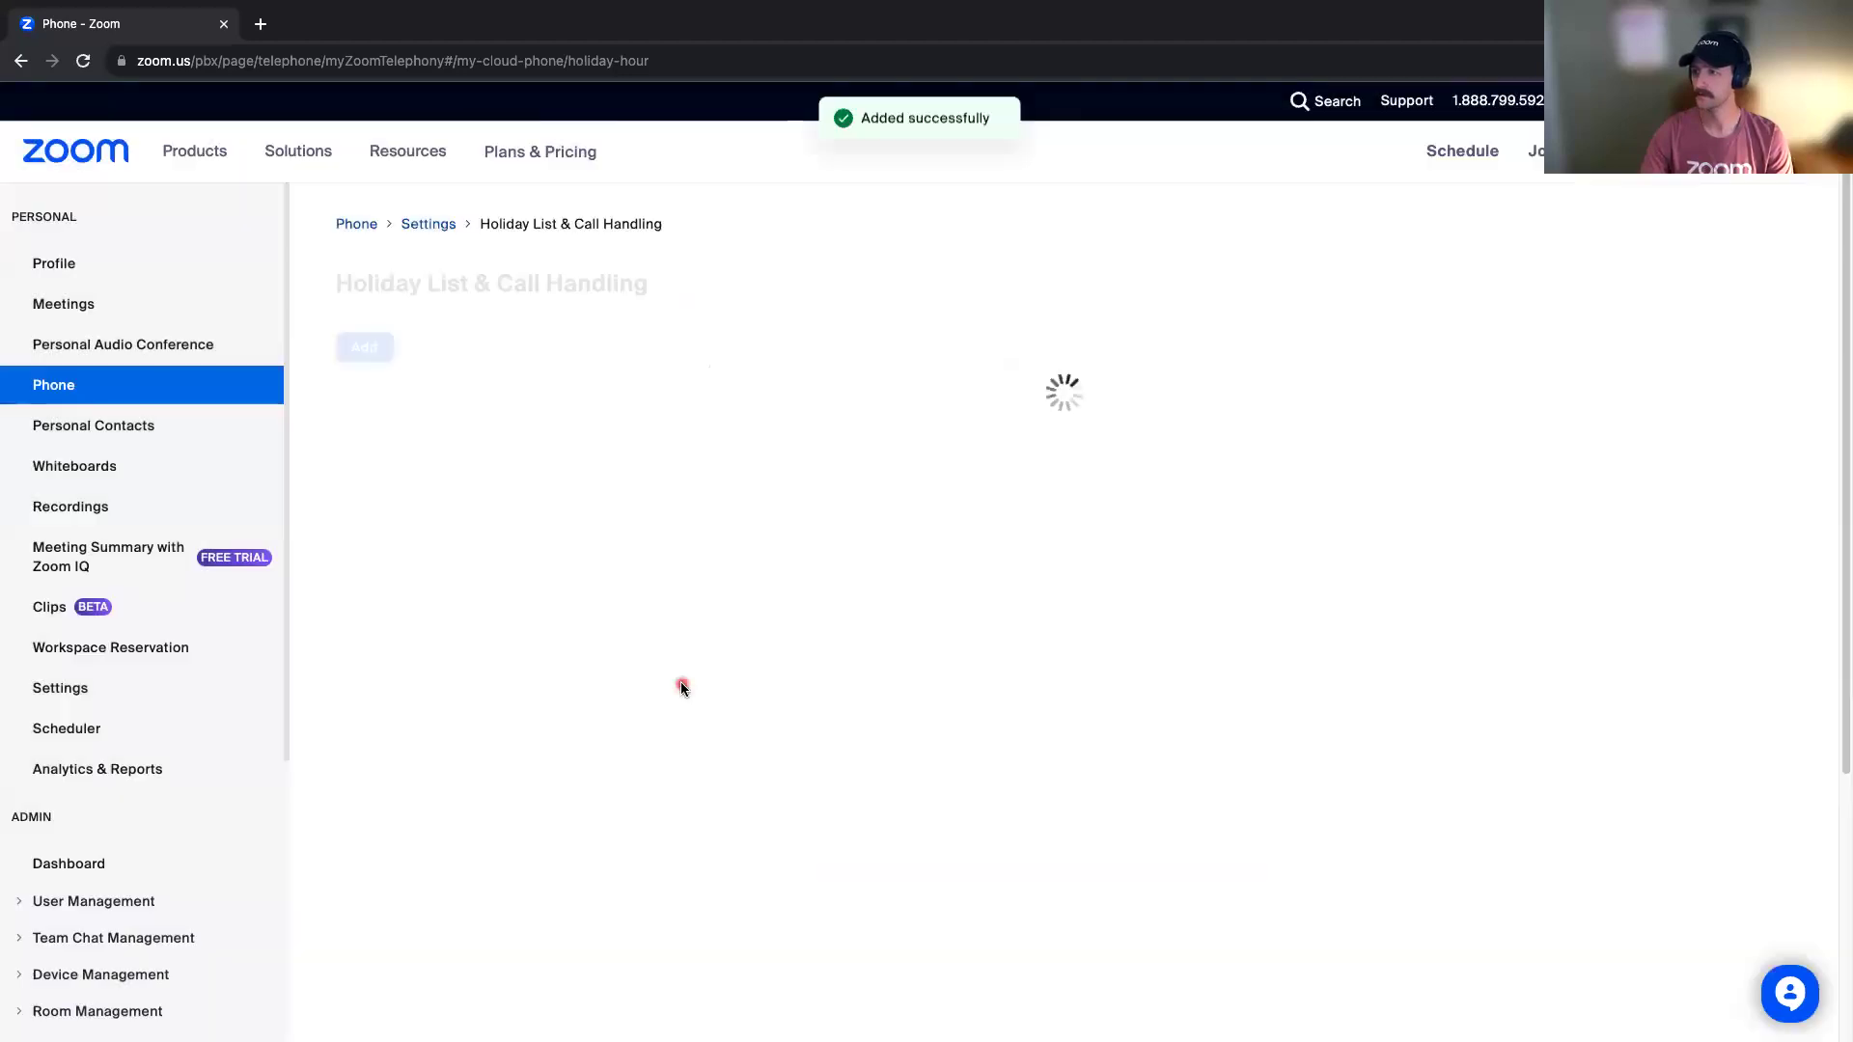
pyautogui.click(872, 338)
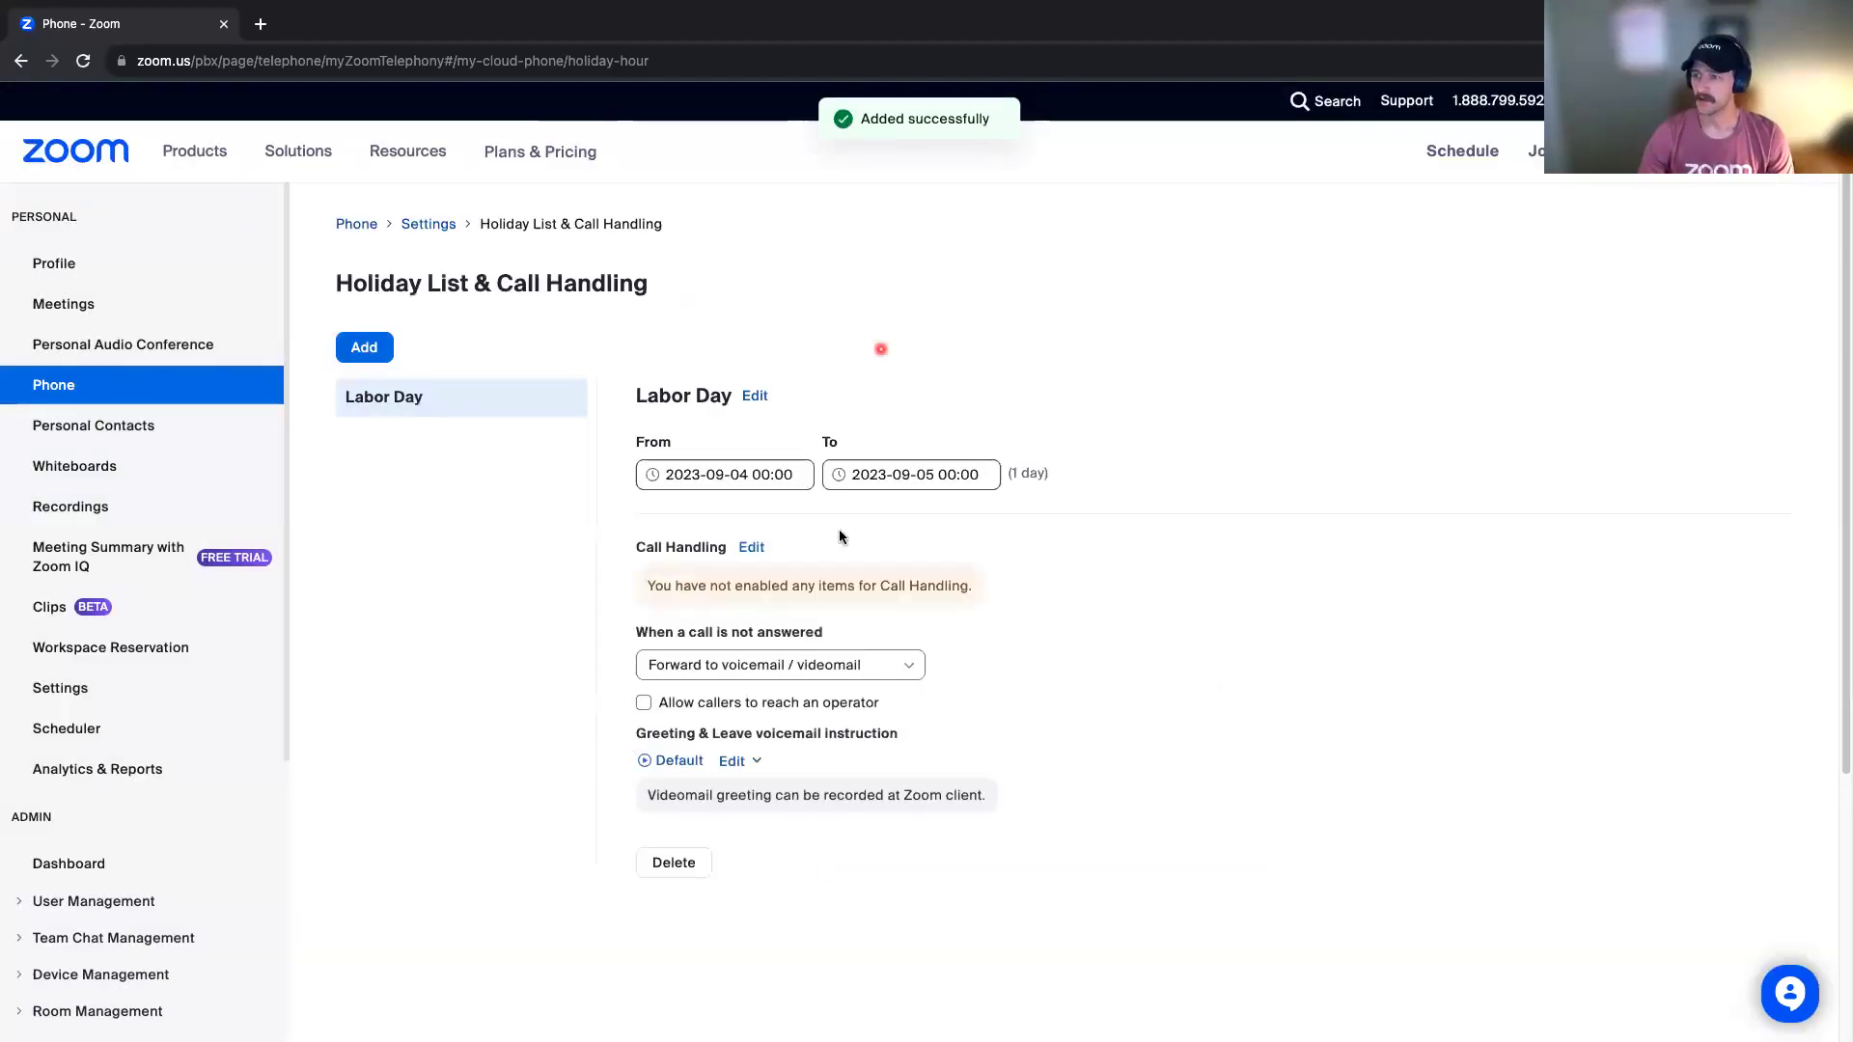
pyautogui.click(737, 556)
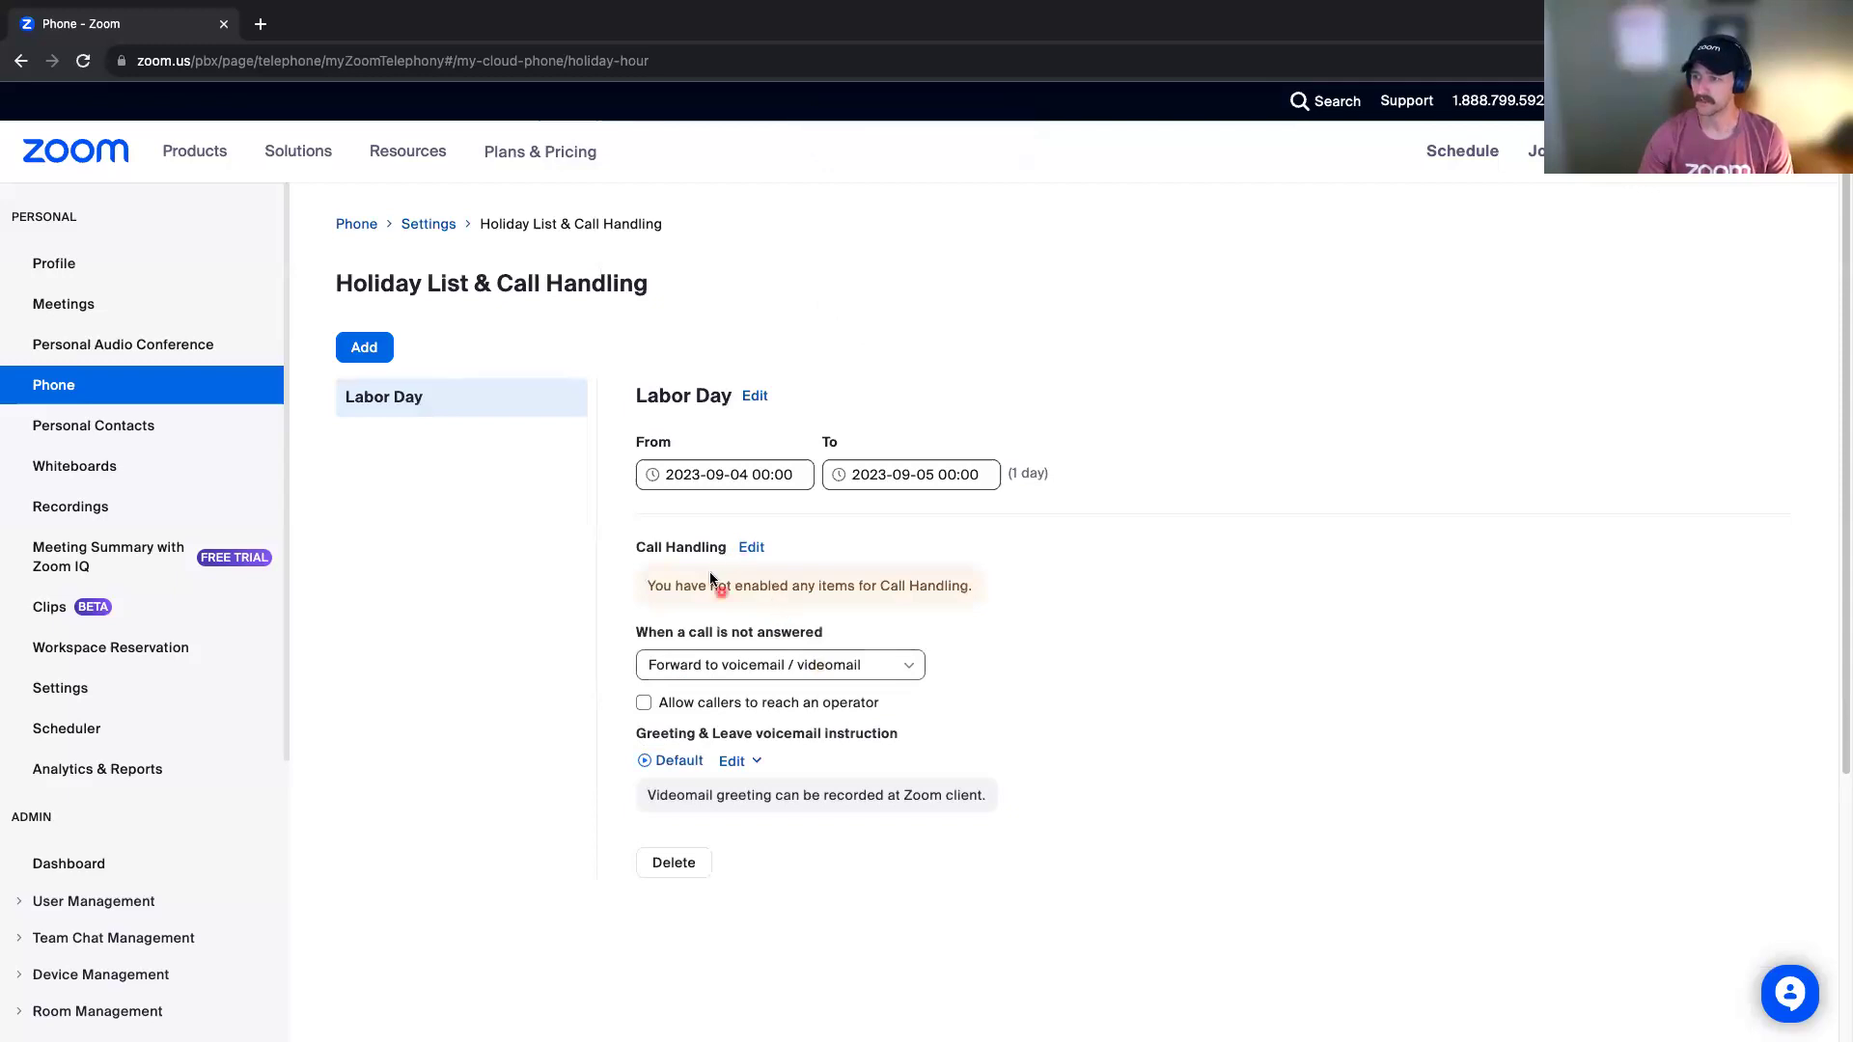
pyautogui.click(748, 557)
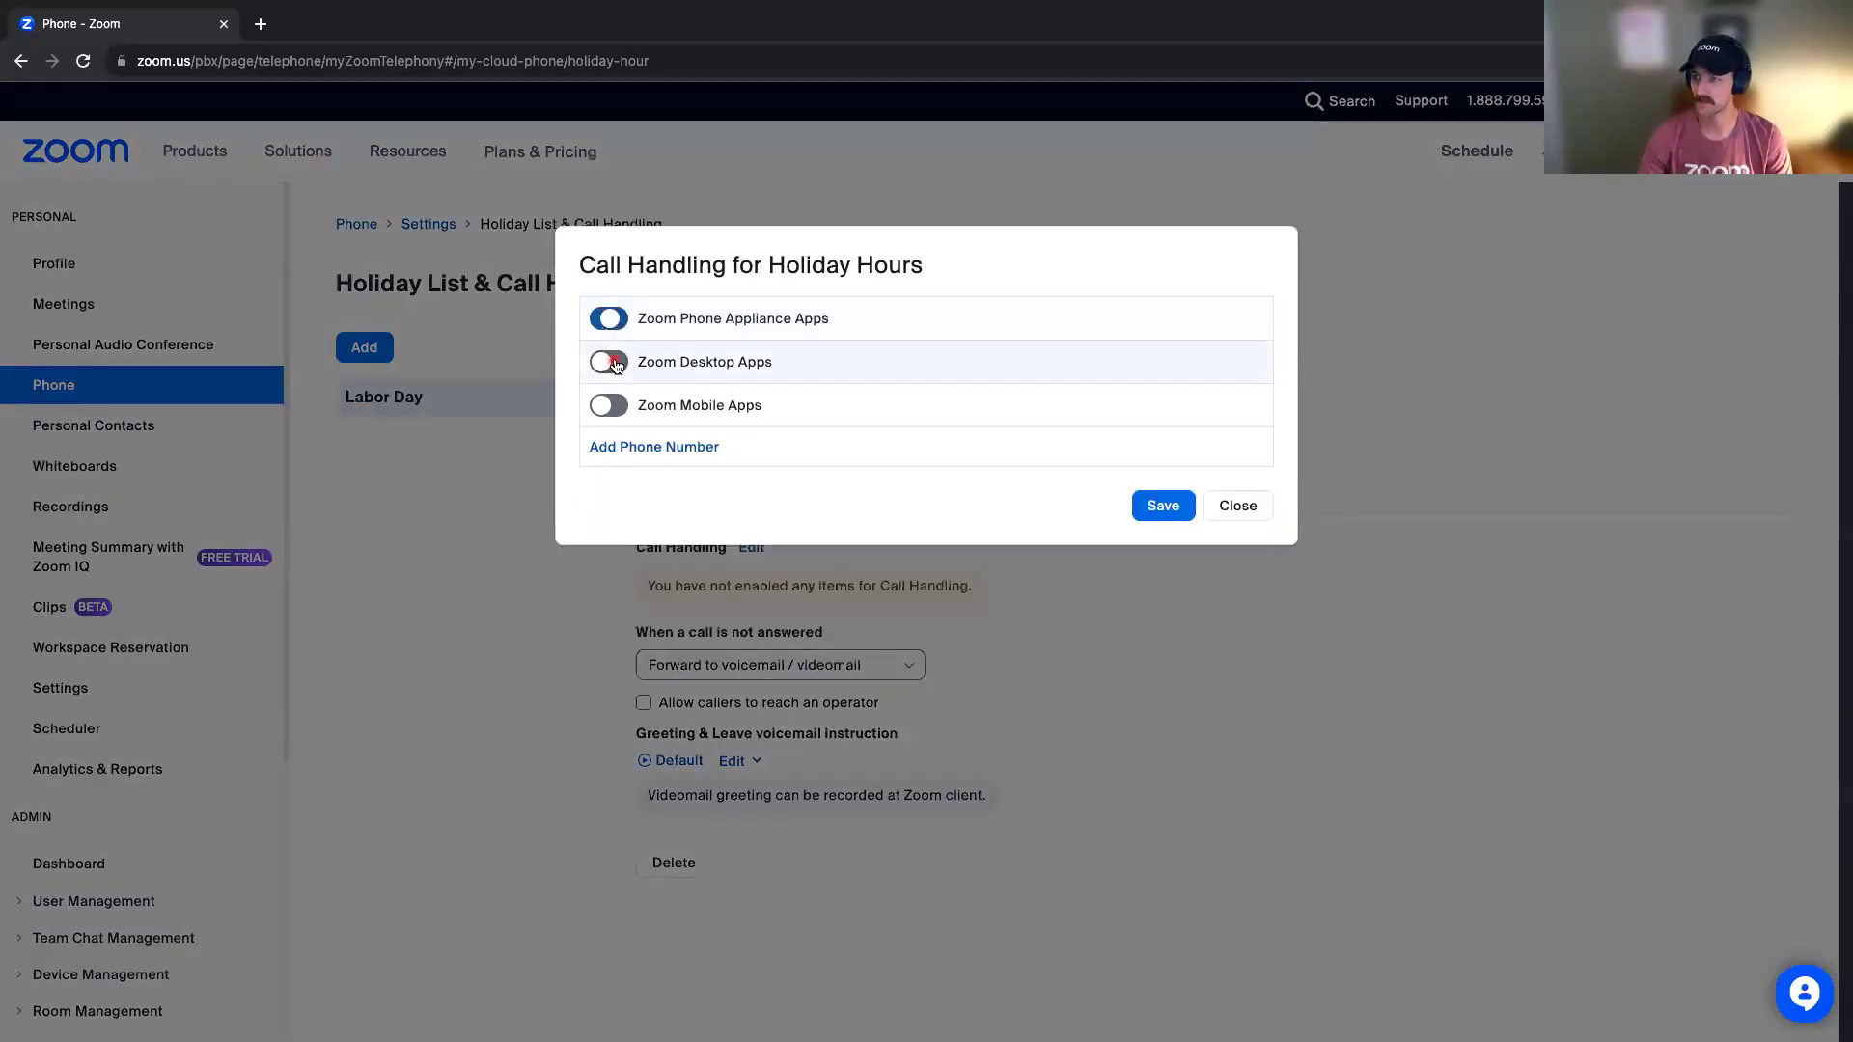
pyautogui.click(609, 362)
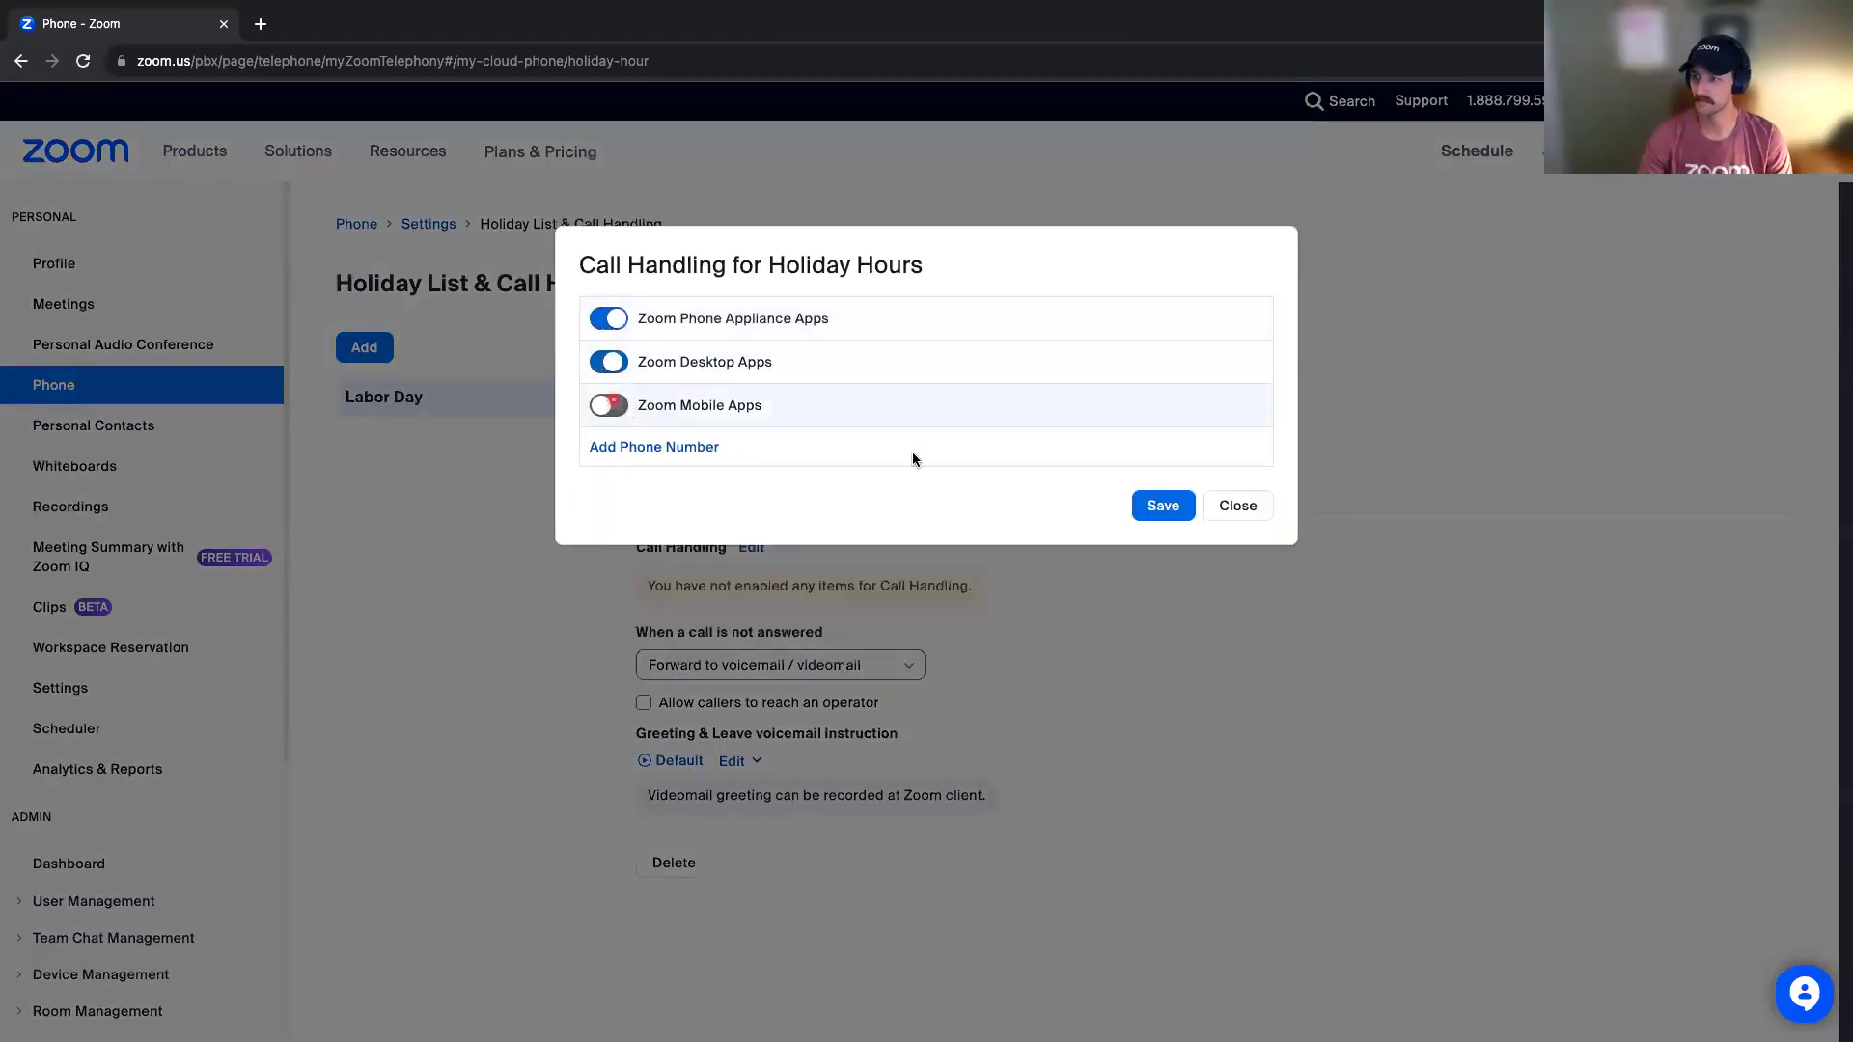
pyautogui.click(1157, 510)
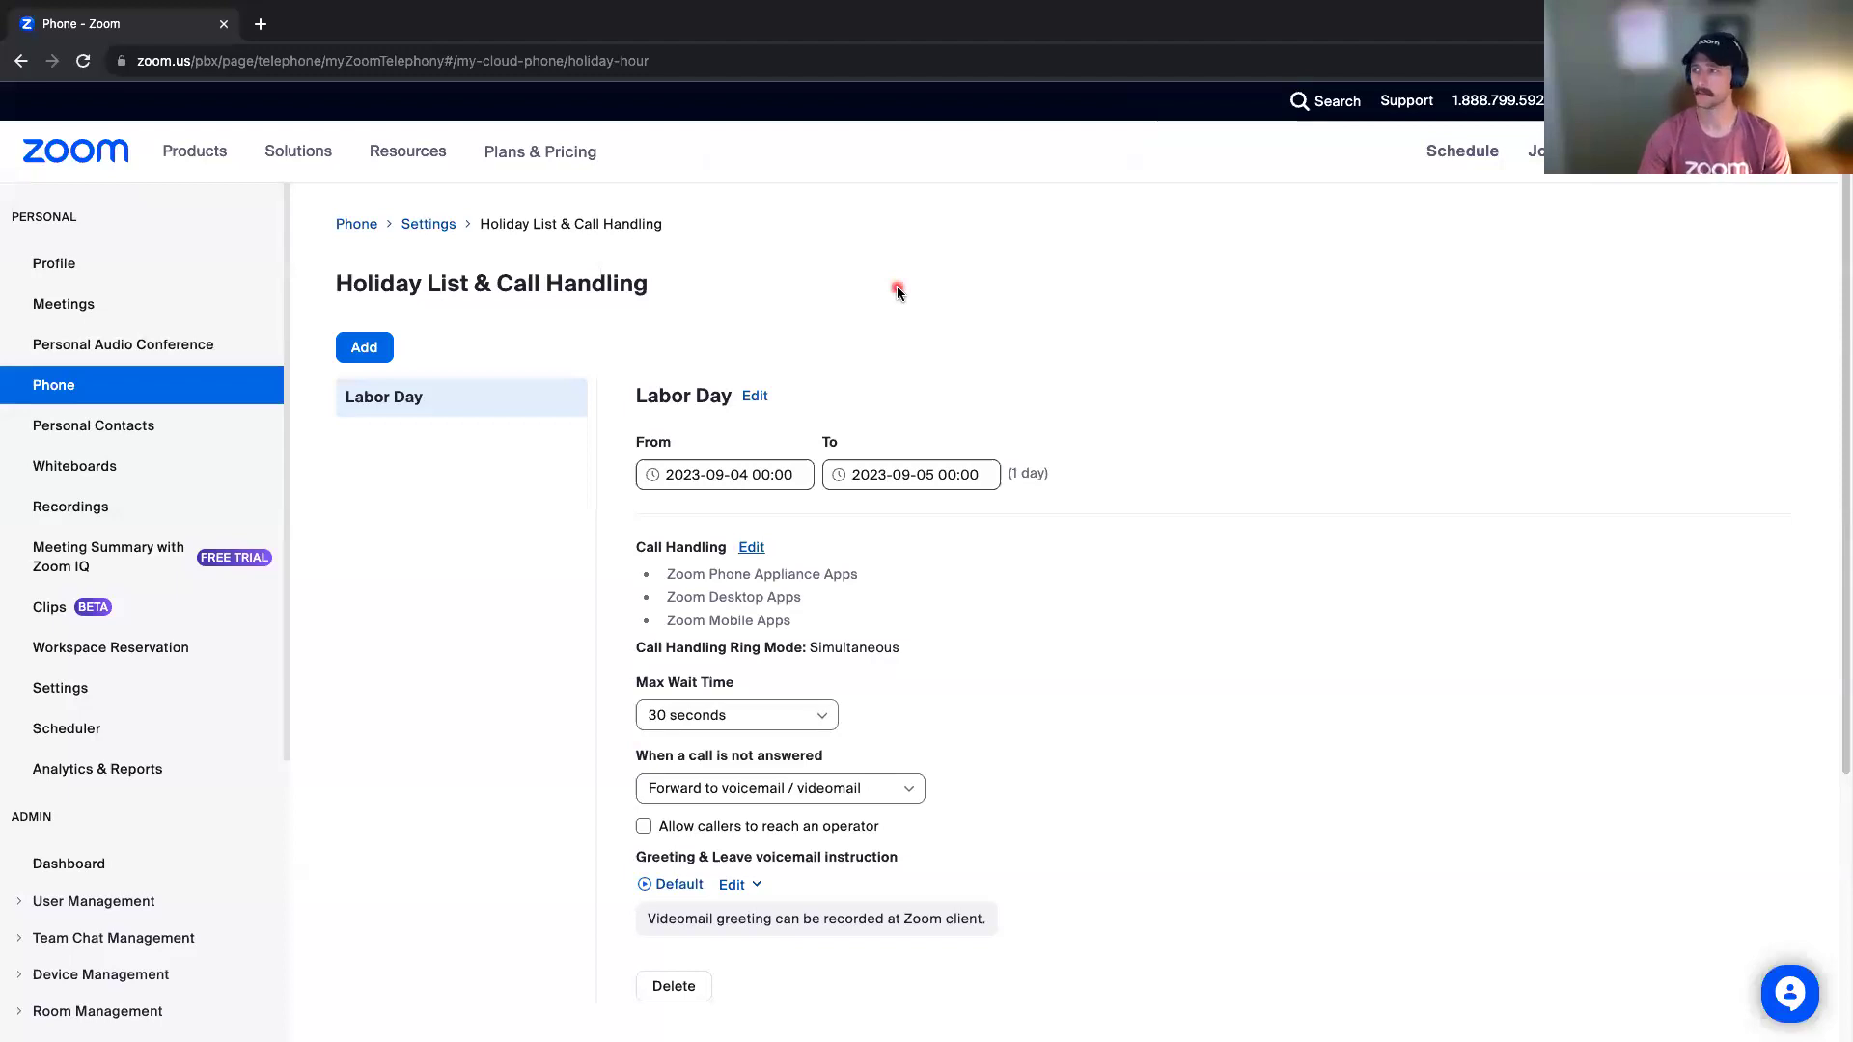
# Step: Switch to the Zoom desktop app and open its phone dialer
pyautogui.hotkey('ctrl', 'Right')
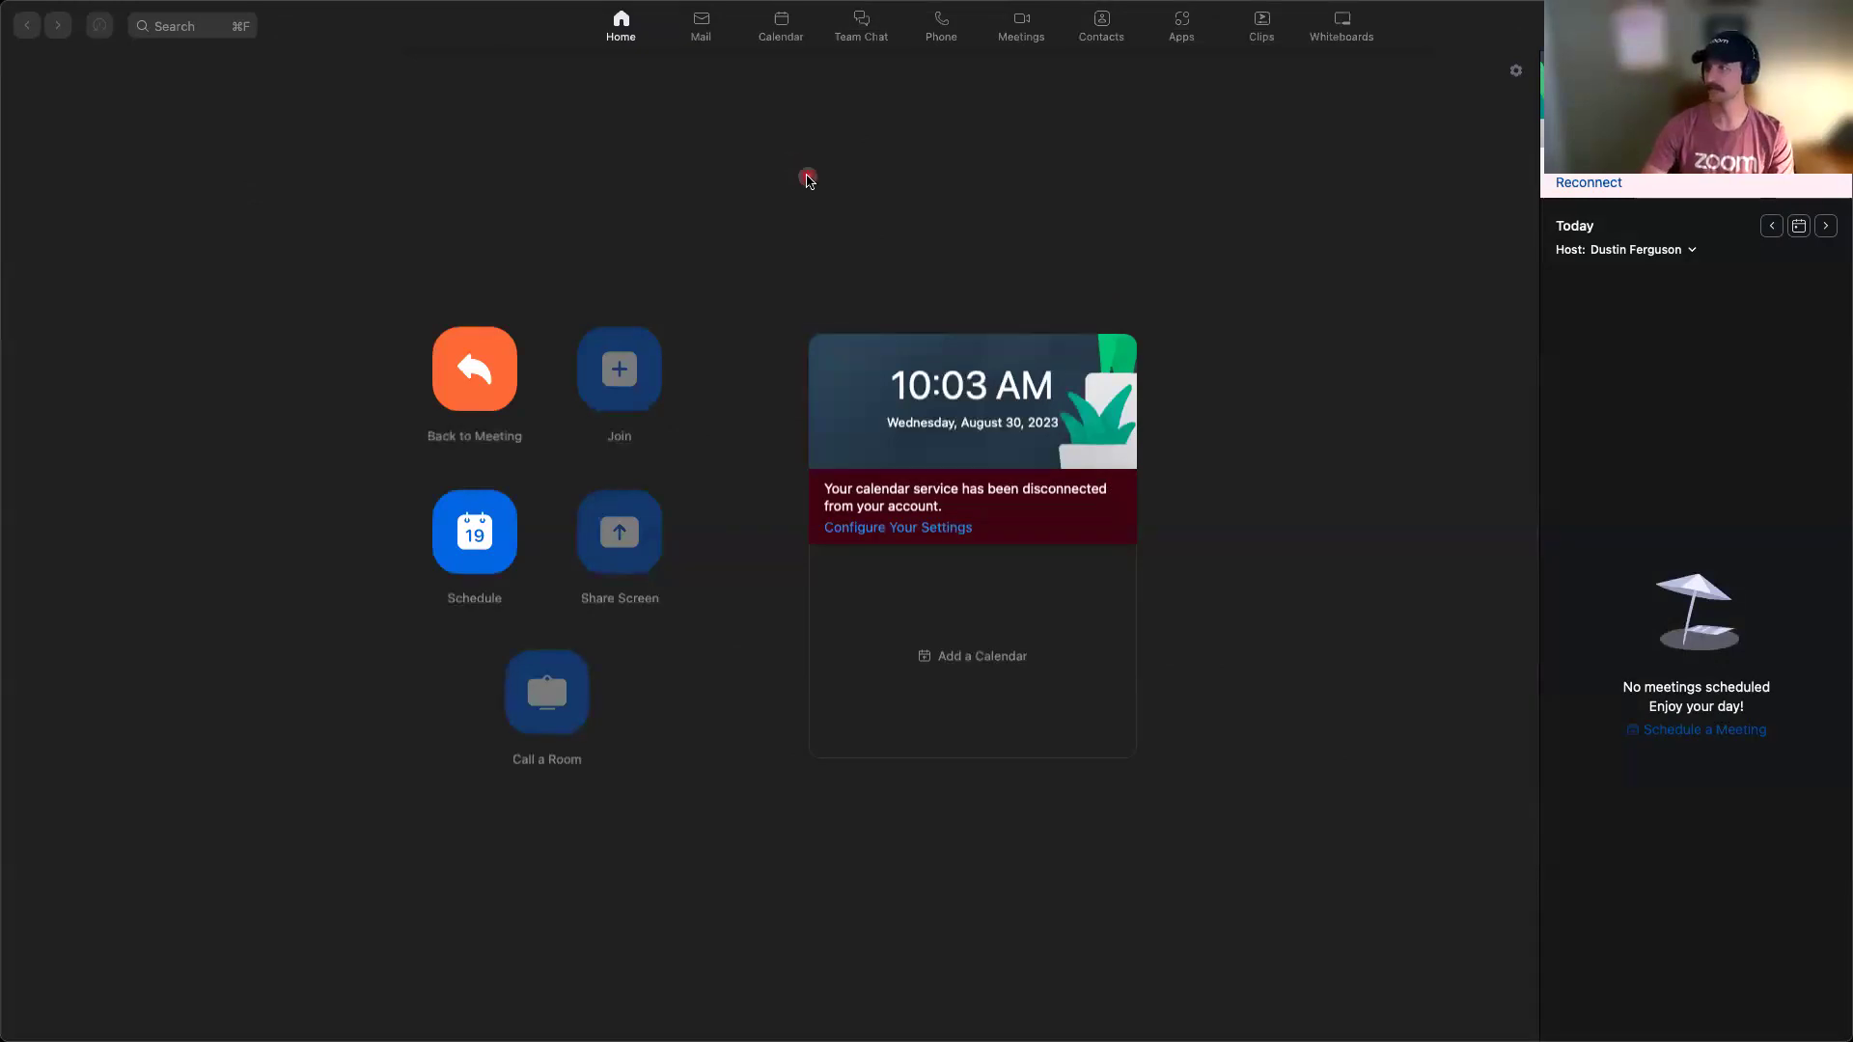
pyautogui.click(944, 29)
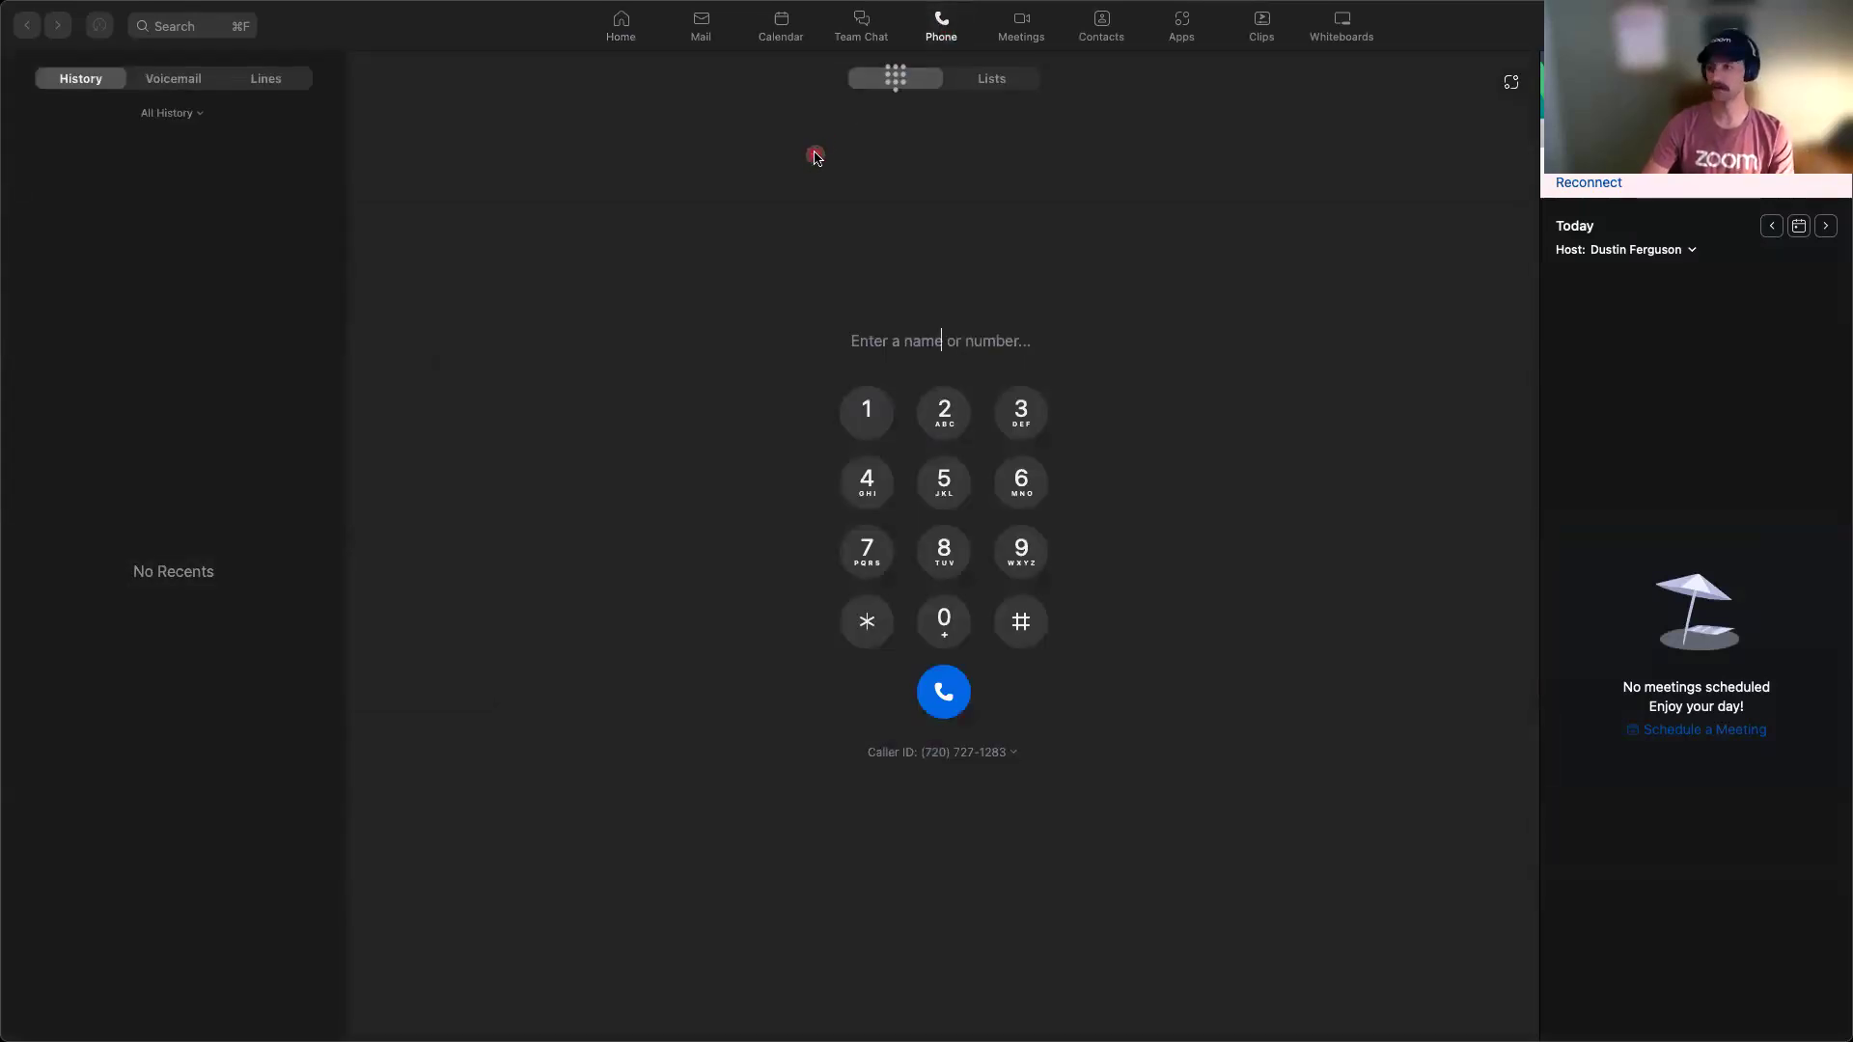
pyautogui.write('Paul')
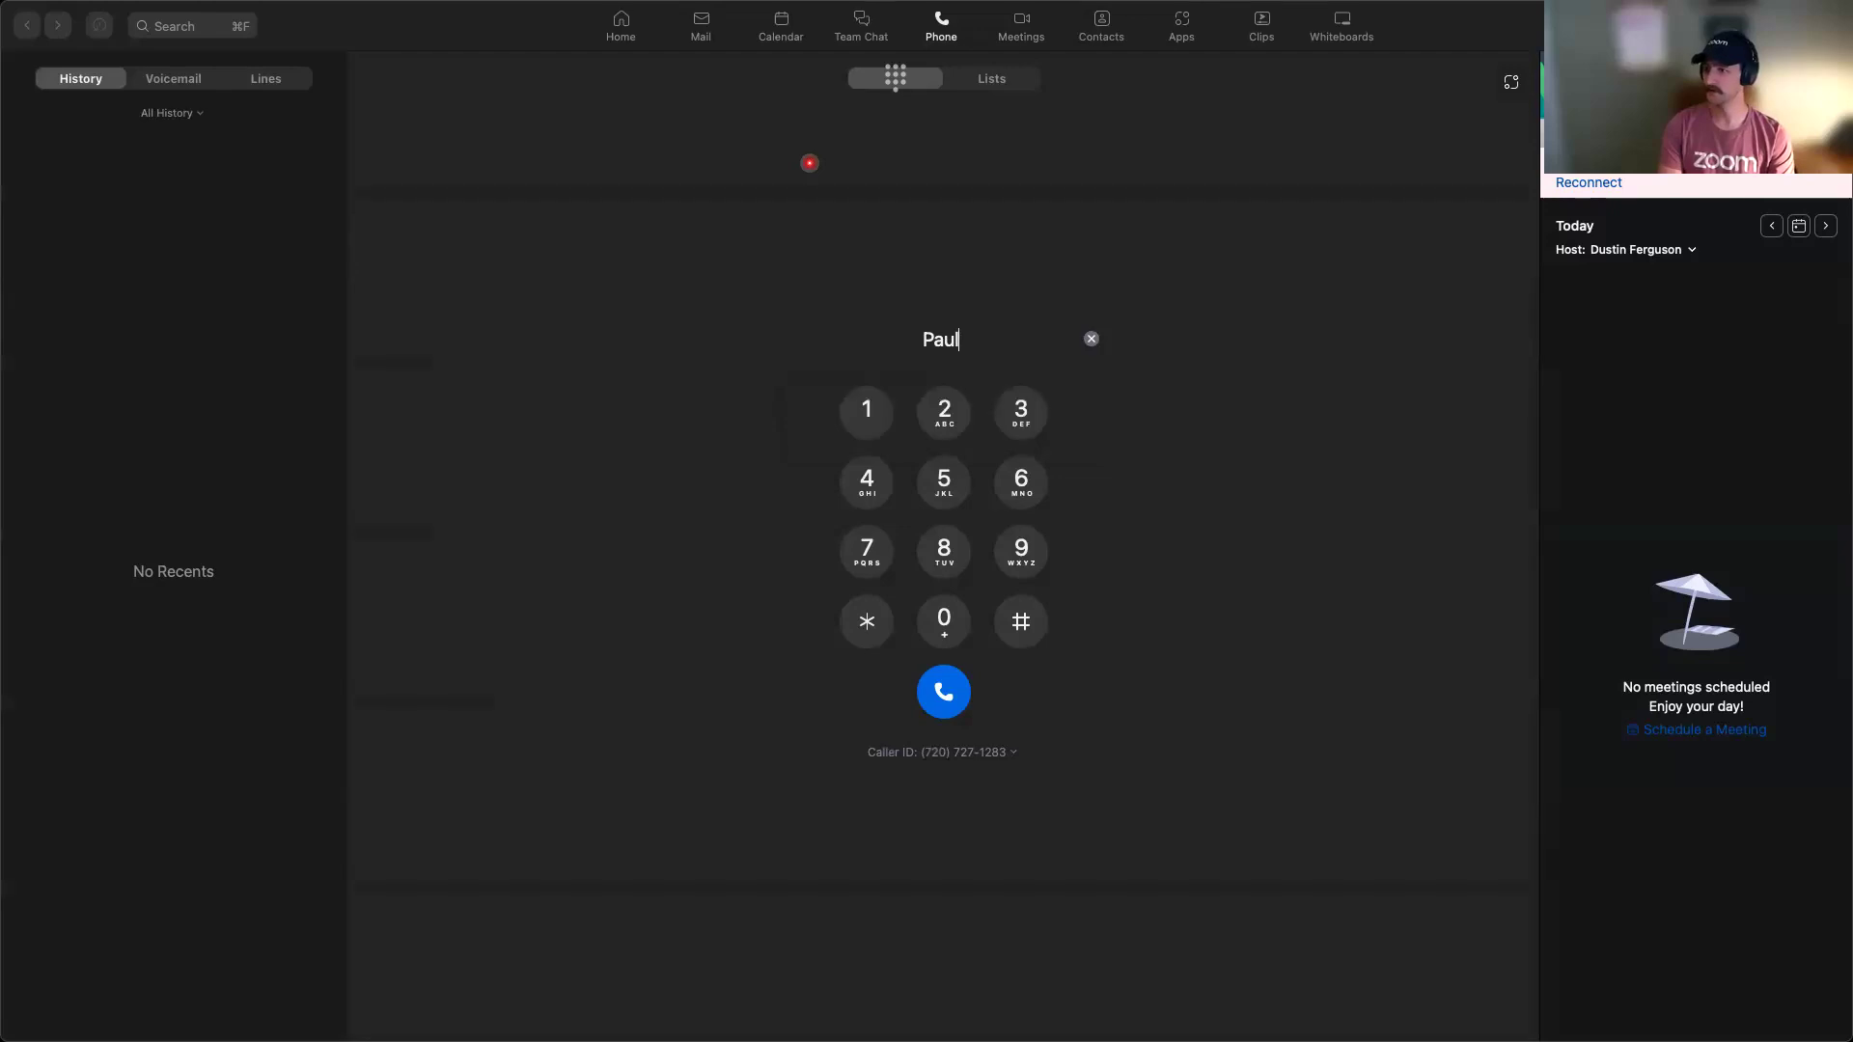
pyautogui.press('BackSpace')
pyautogui.press('BackSpace')
pyautogui.press('BackSpace')
pyautogui.press('BackSpace')
# Step: Look up a contact by first name in the dialer, and clear the entry without placing a call
pyautogui.write('Heather')
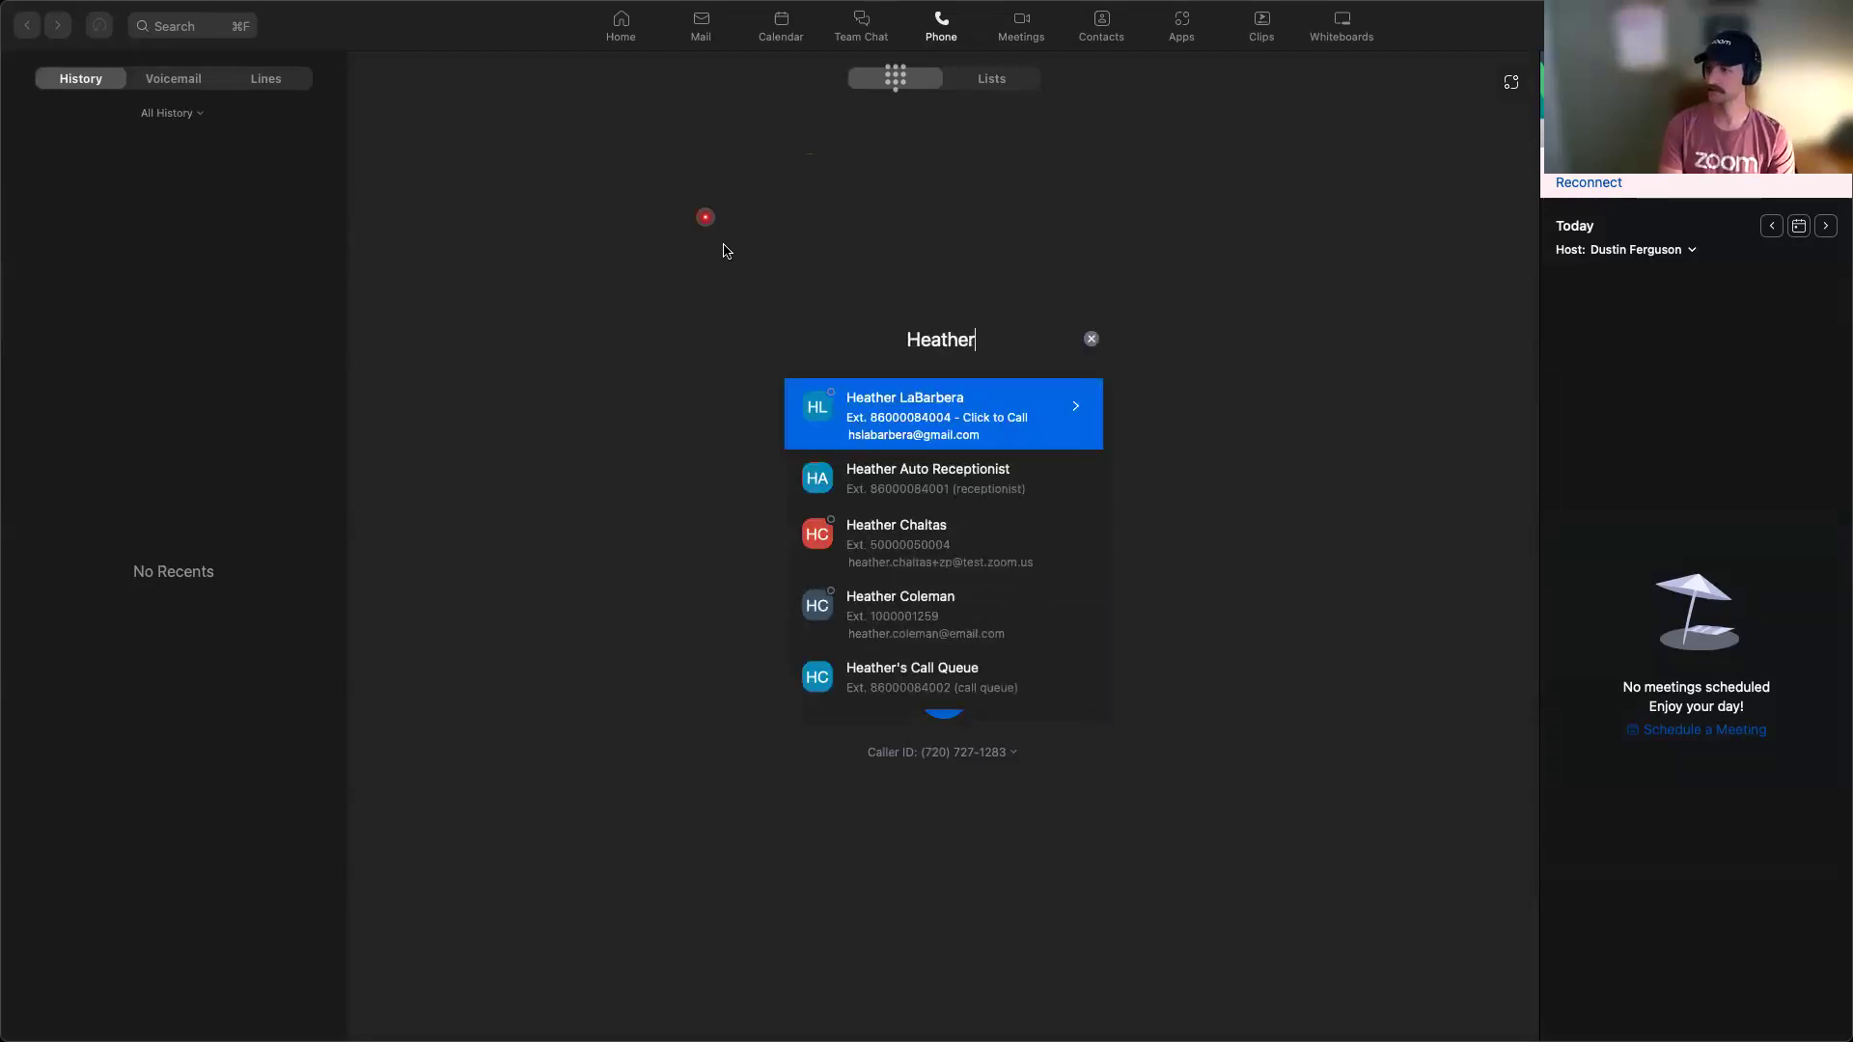
pyautogui.click(1004, 409)
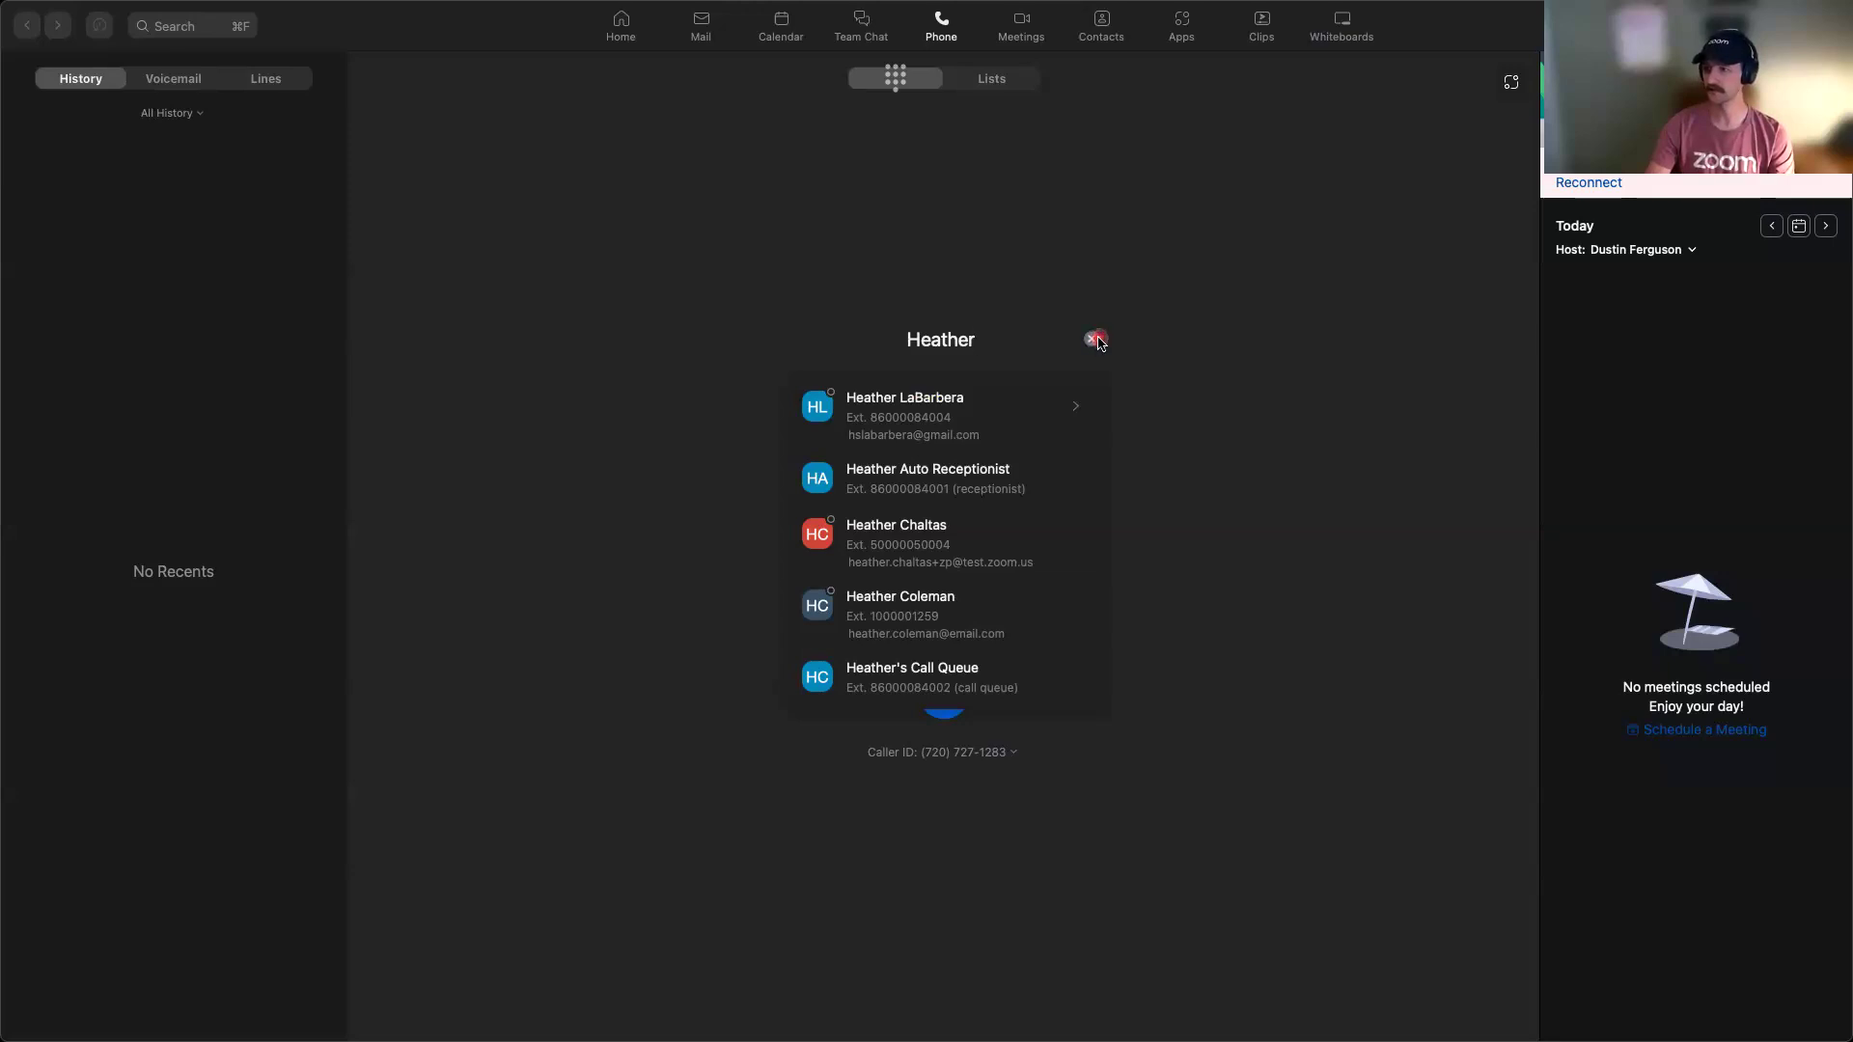
pyautogui.click(1096, 340)
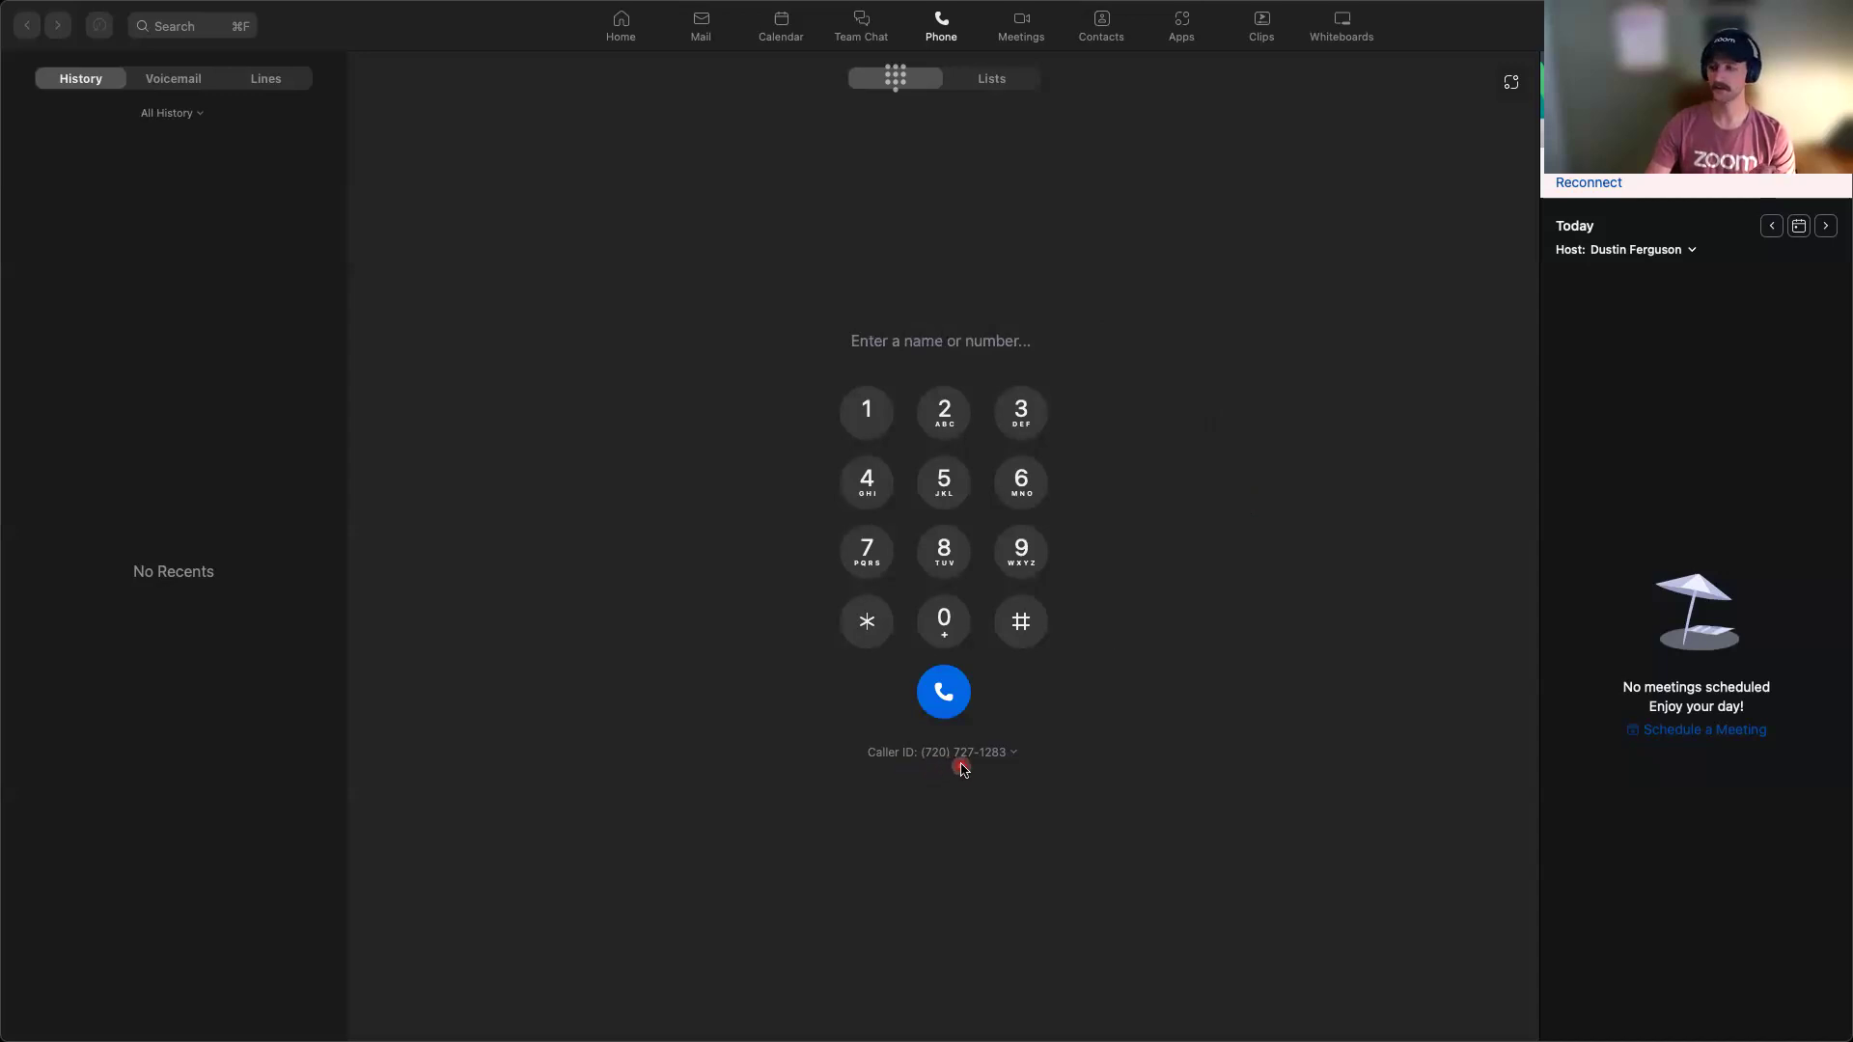
# Step: Review the caller ID options for outgoing calls, close them without changes and return to the dialer's name or number entry
pyautogui.click(989, 753)
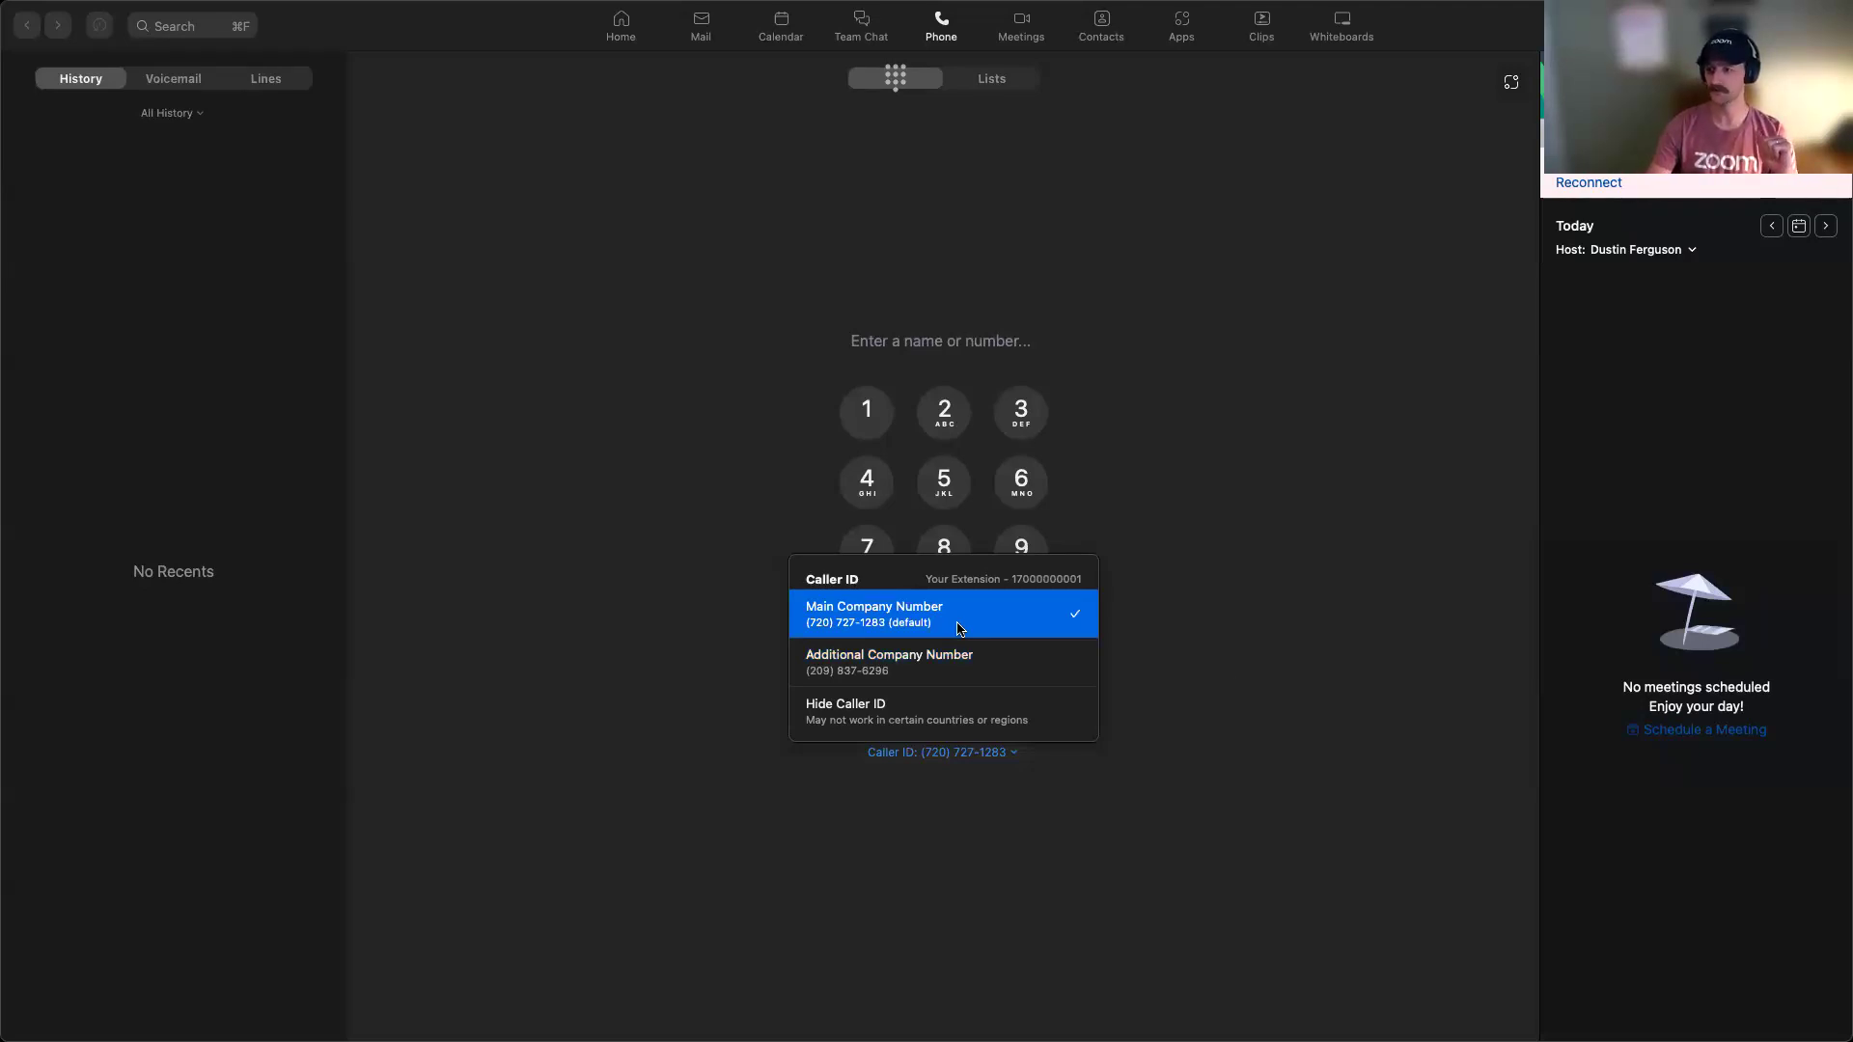
pyautogui.click(1236, 683)
pyautogui.click(915, 340)
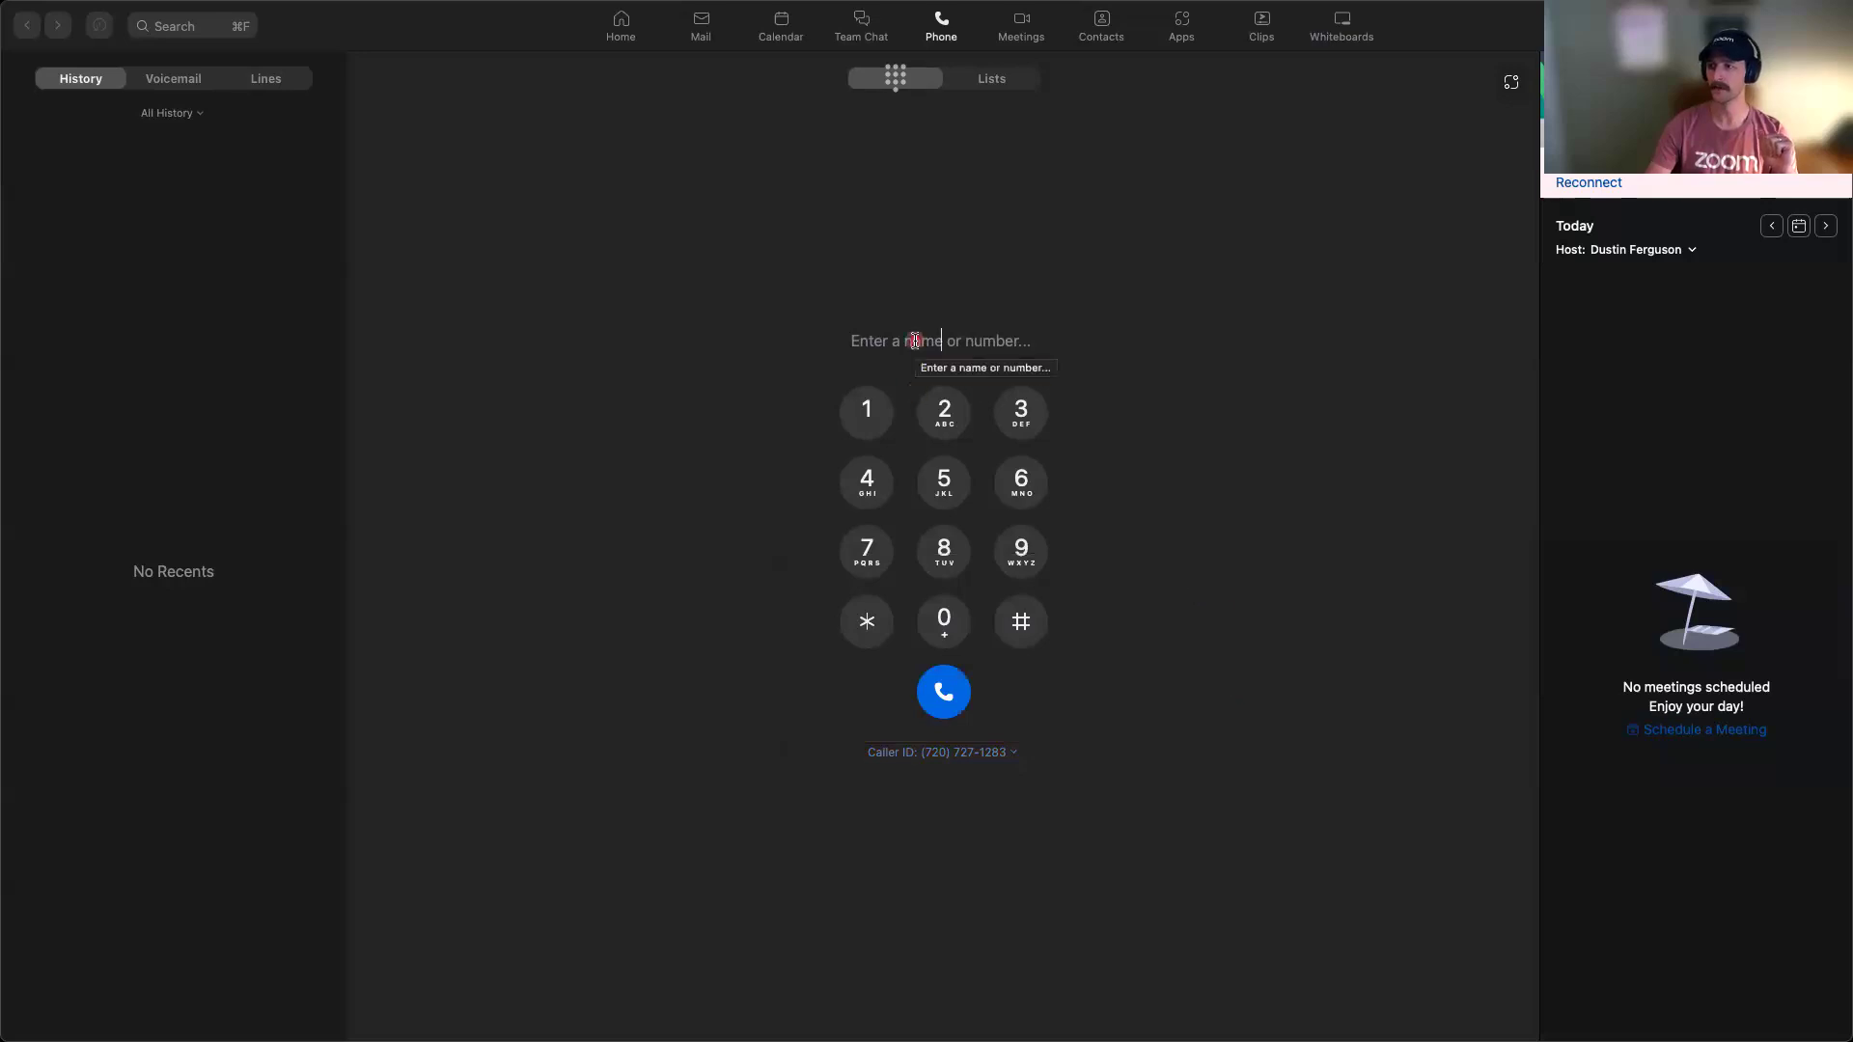